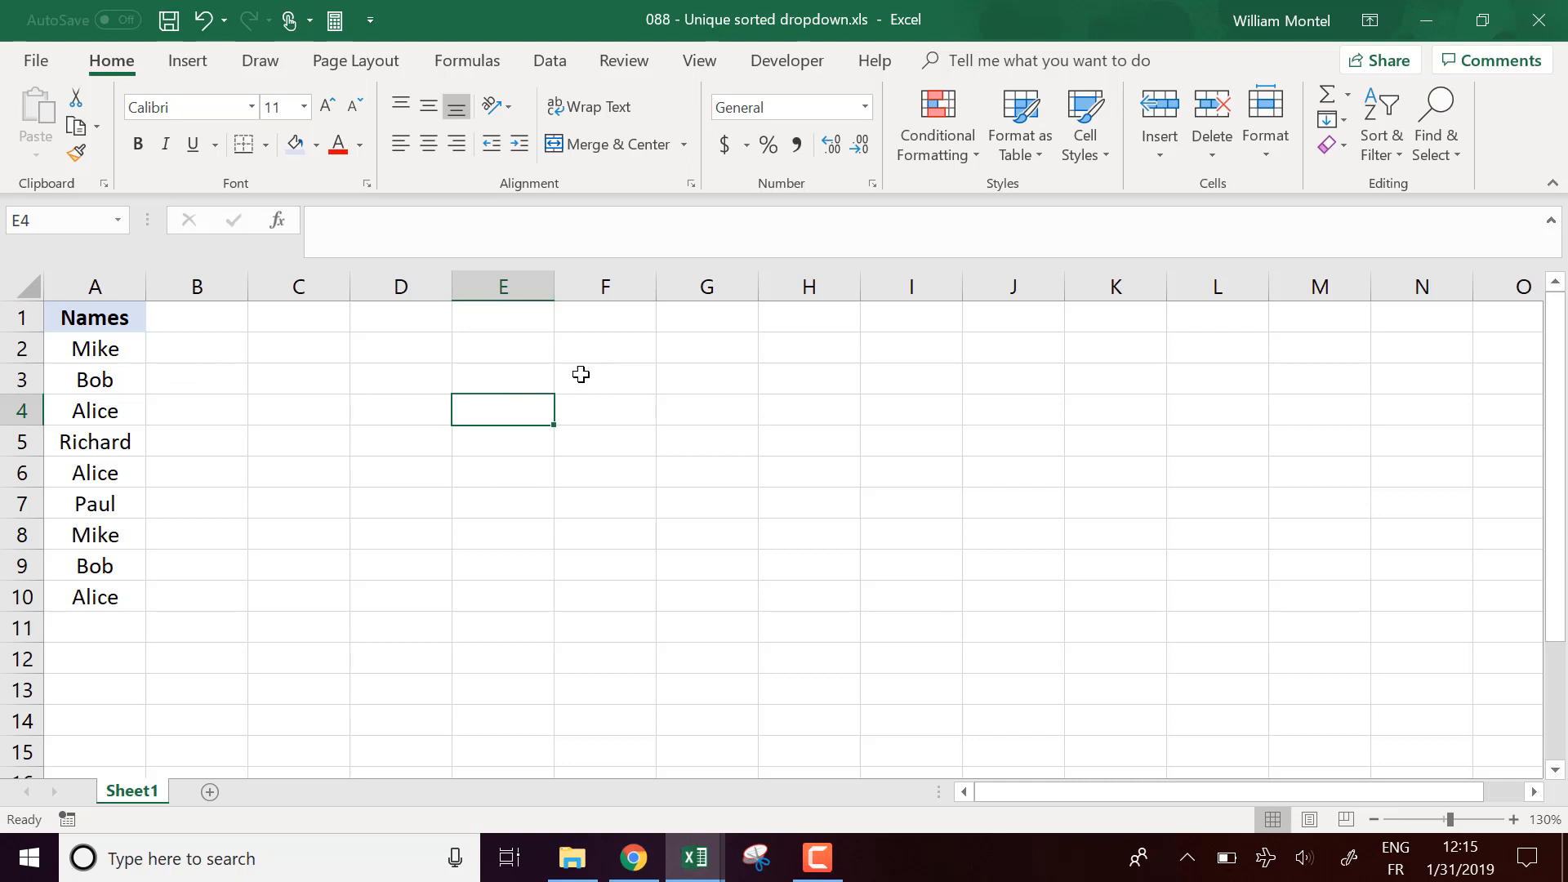
Step: Add list data validation to cell E3 with the names in =$A$2:$A$10 as its source
left_click(495, 386)
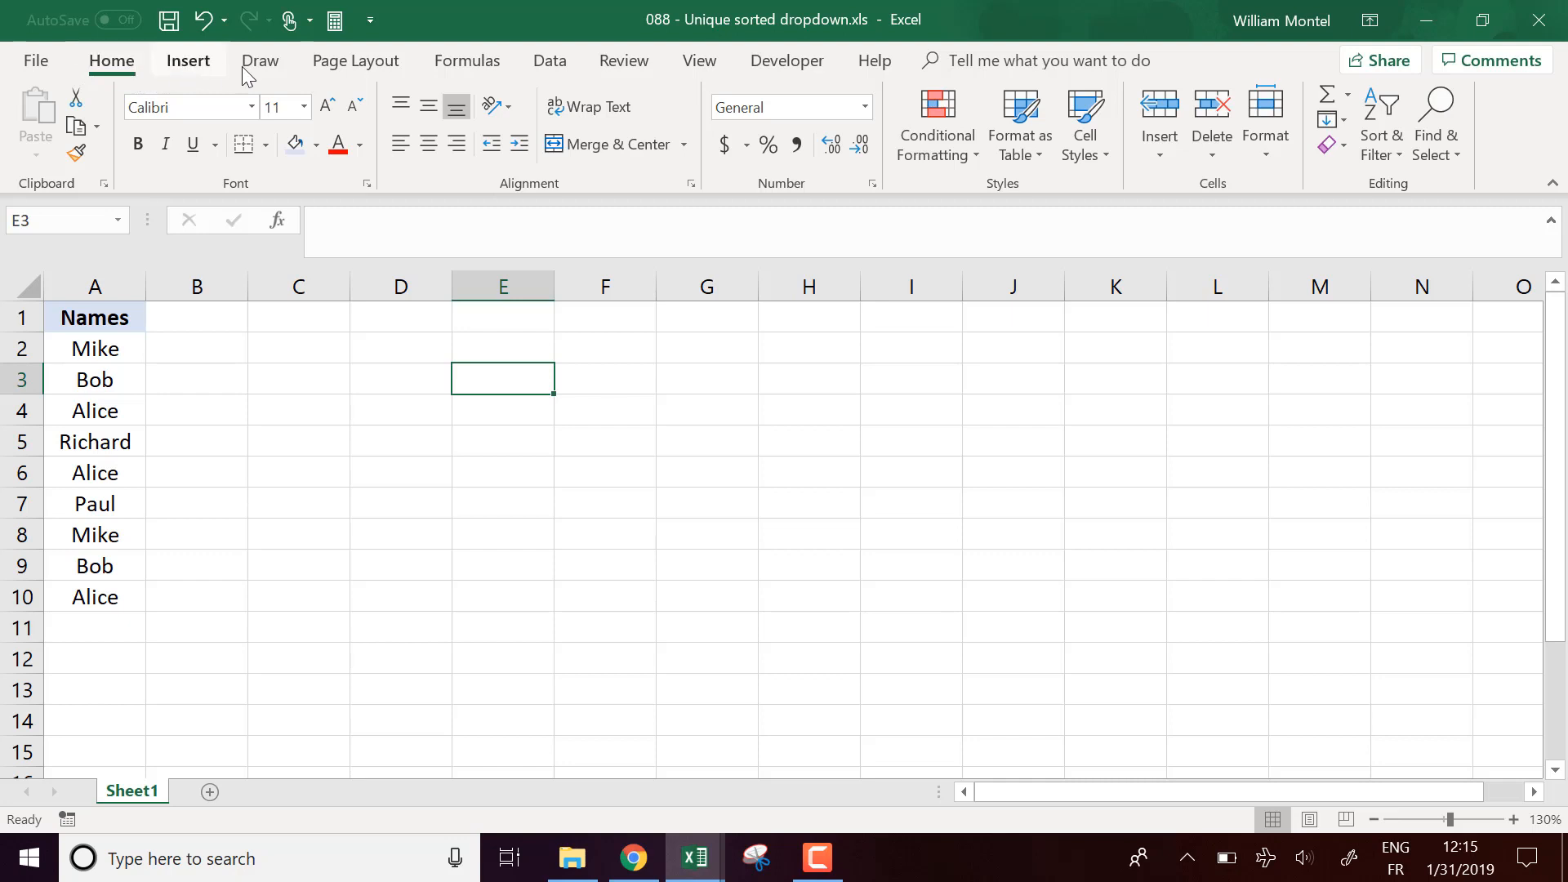
left_click(550, 62)
left_click(1225, 147)
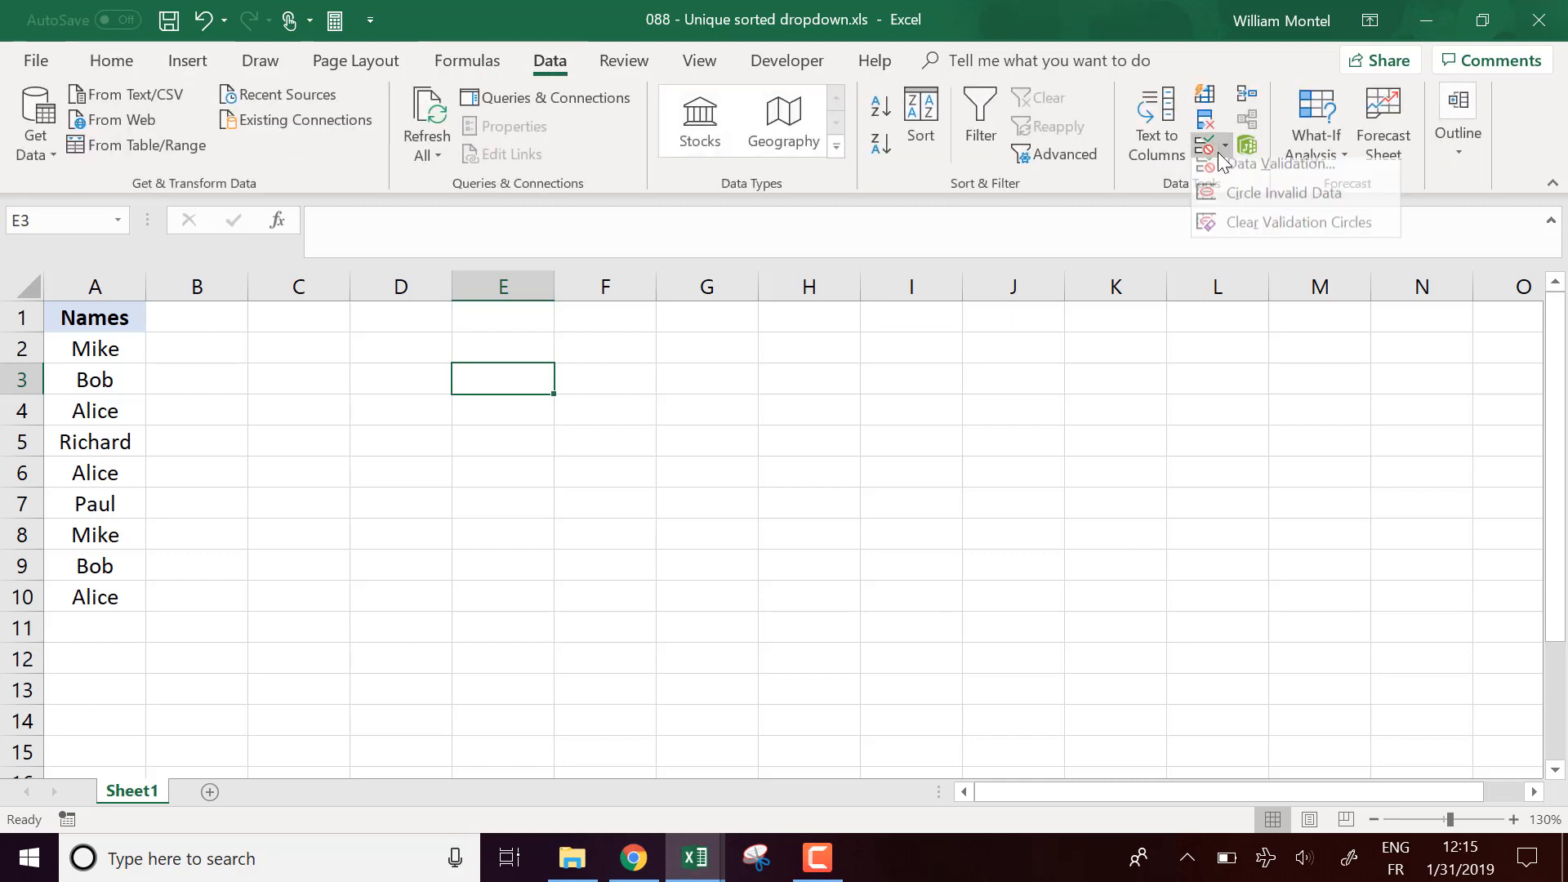
left_click(1271, 176)
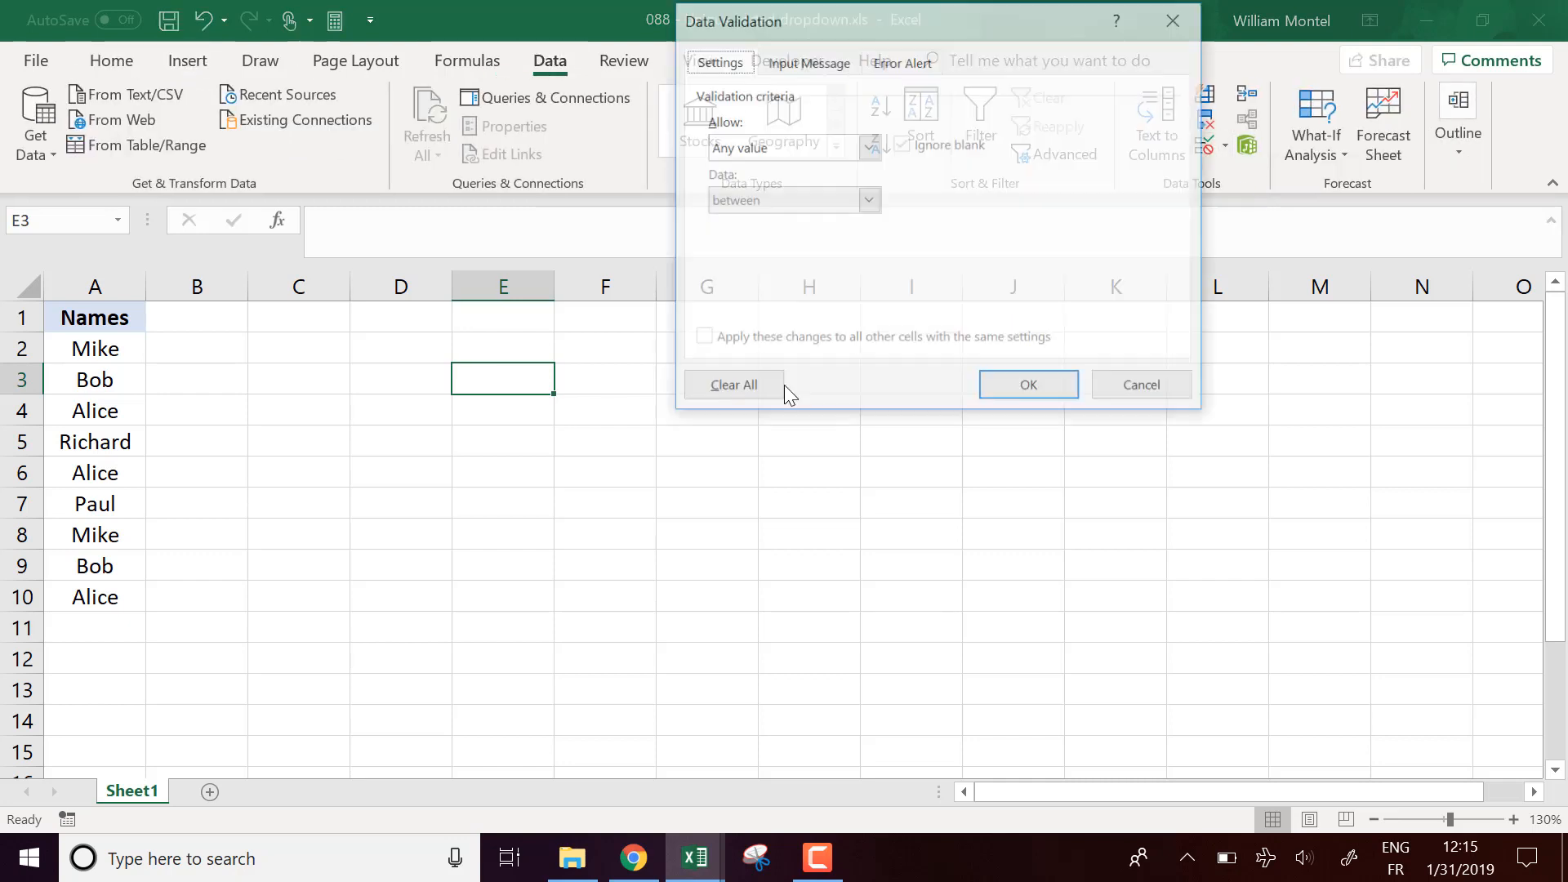
left_click_drag(833, 33, 826, 283)
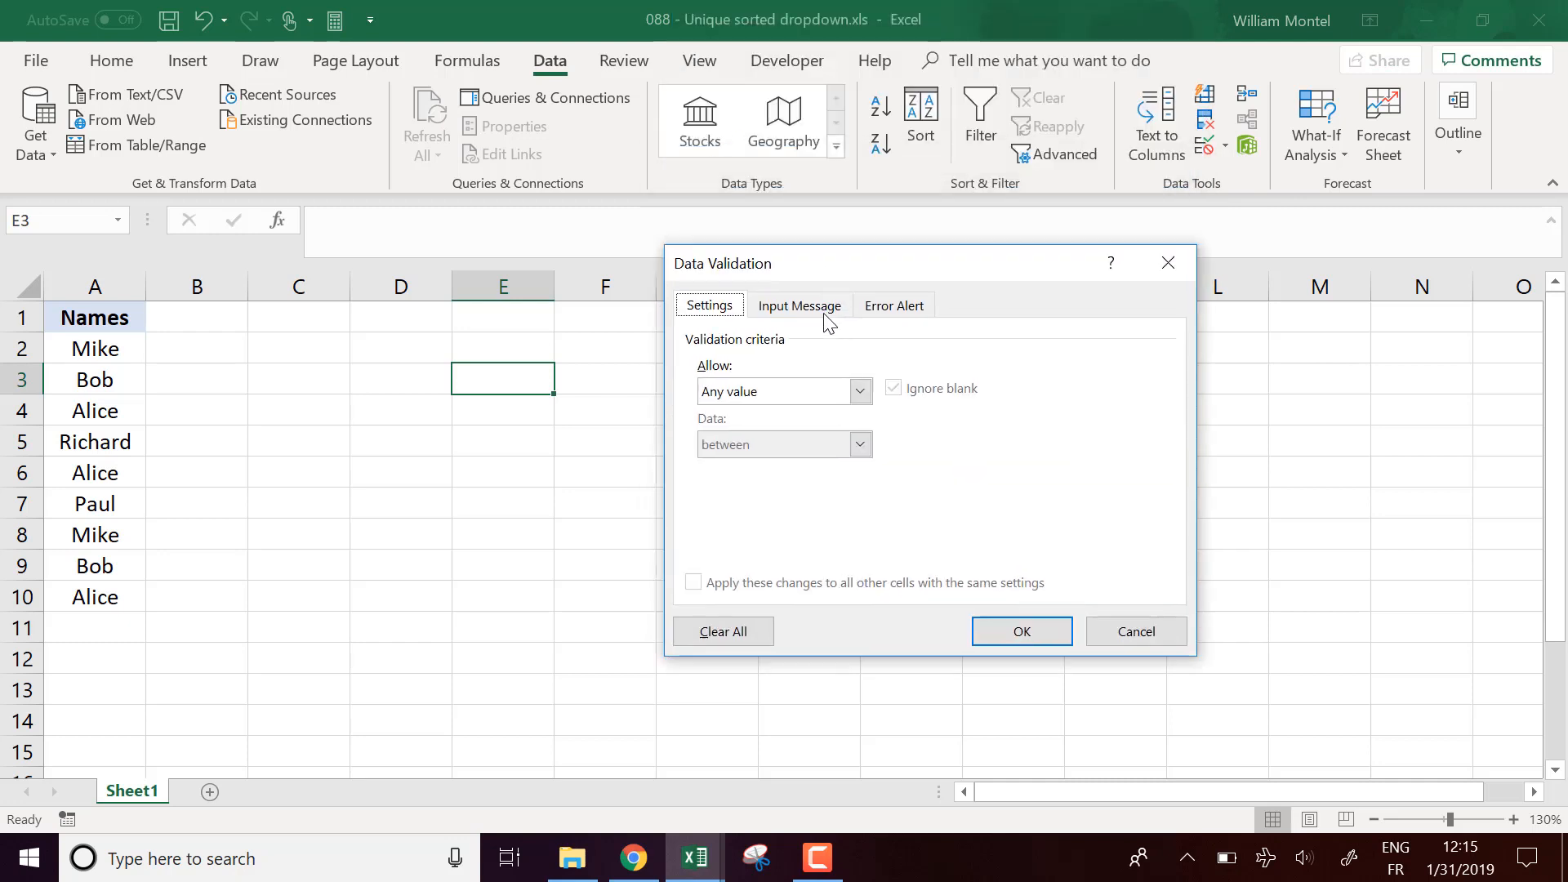
left_click(861, 398)
left_click(805, 472)
left_click(739, 505)
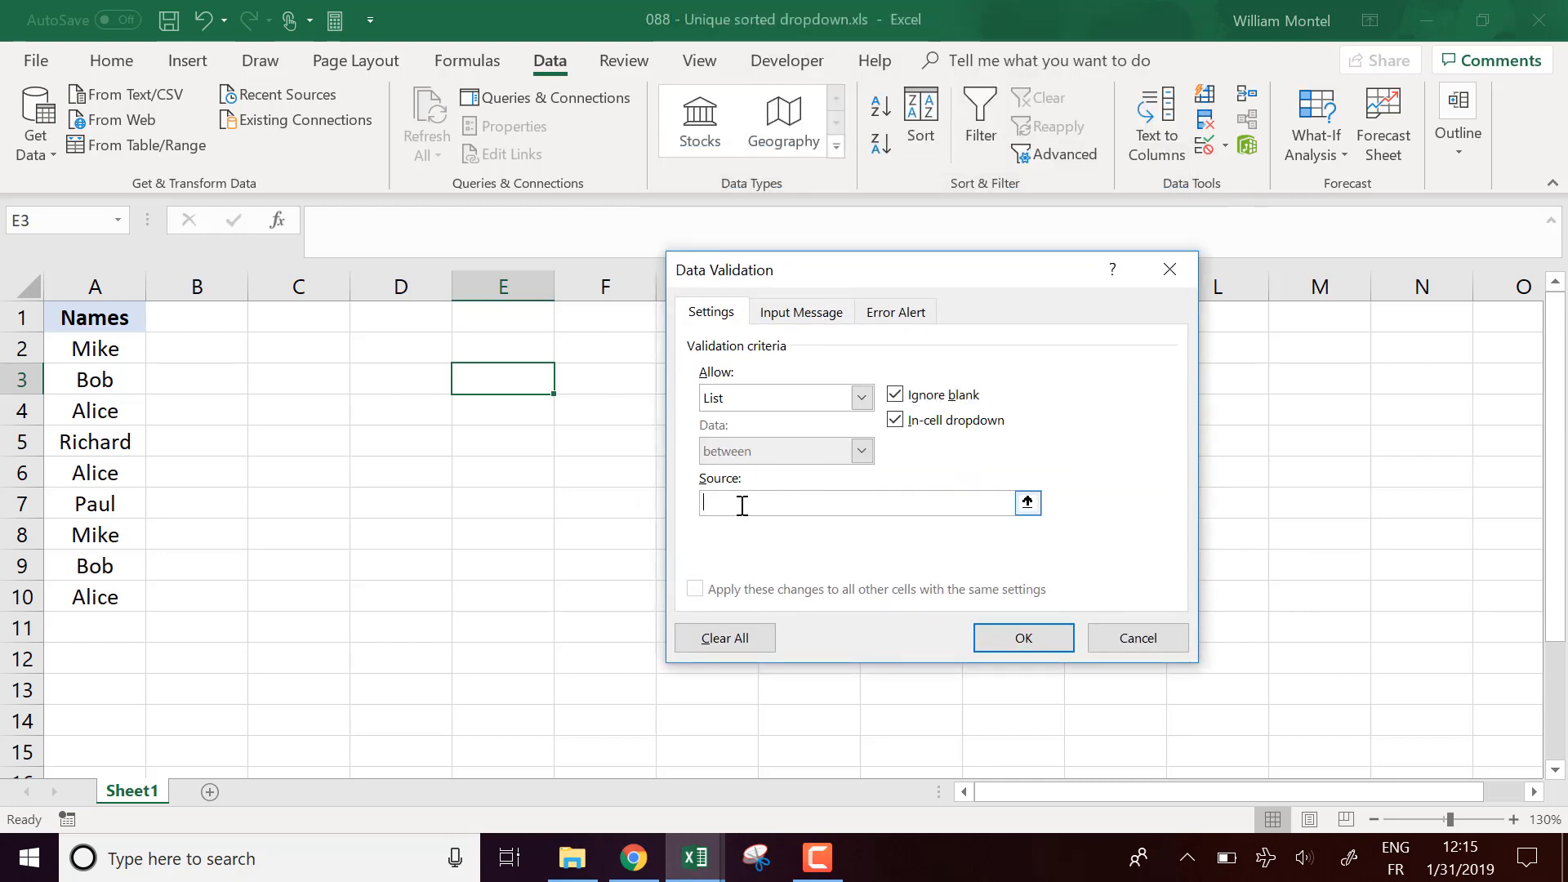
left_click_drag(98, 595, 98, 347)
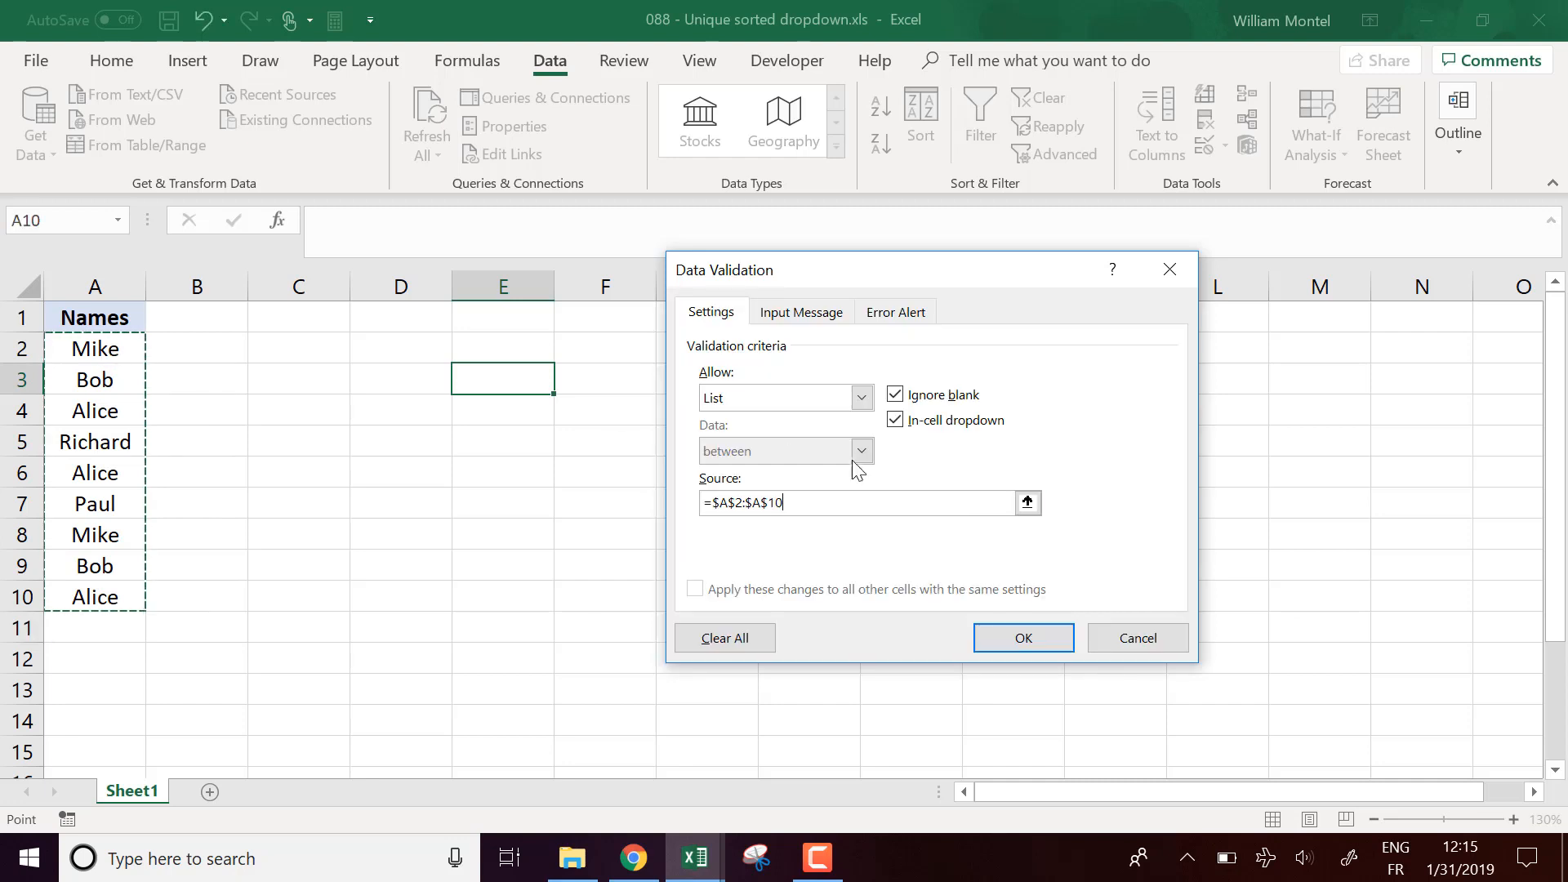
left_click(1019, 633)
Step: Examine the entries in E3's dropdown and compare their order and duplicates with the names in column A
left_click(565, 382)
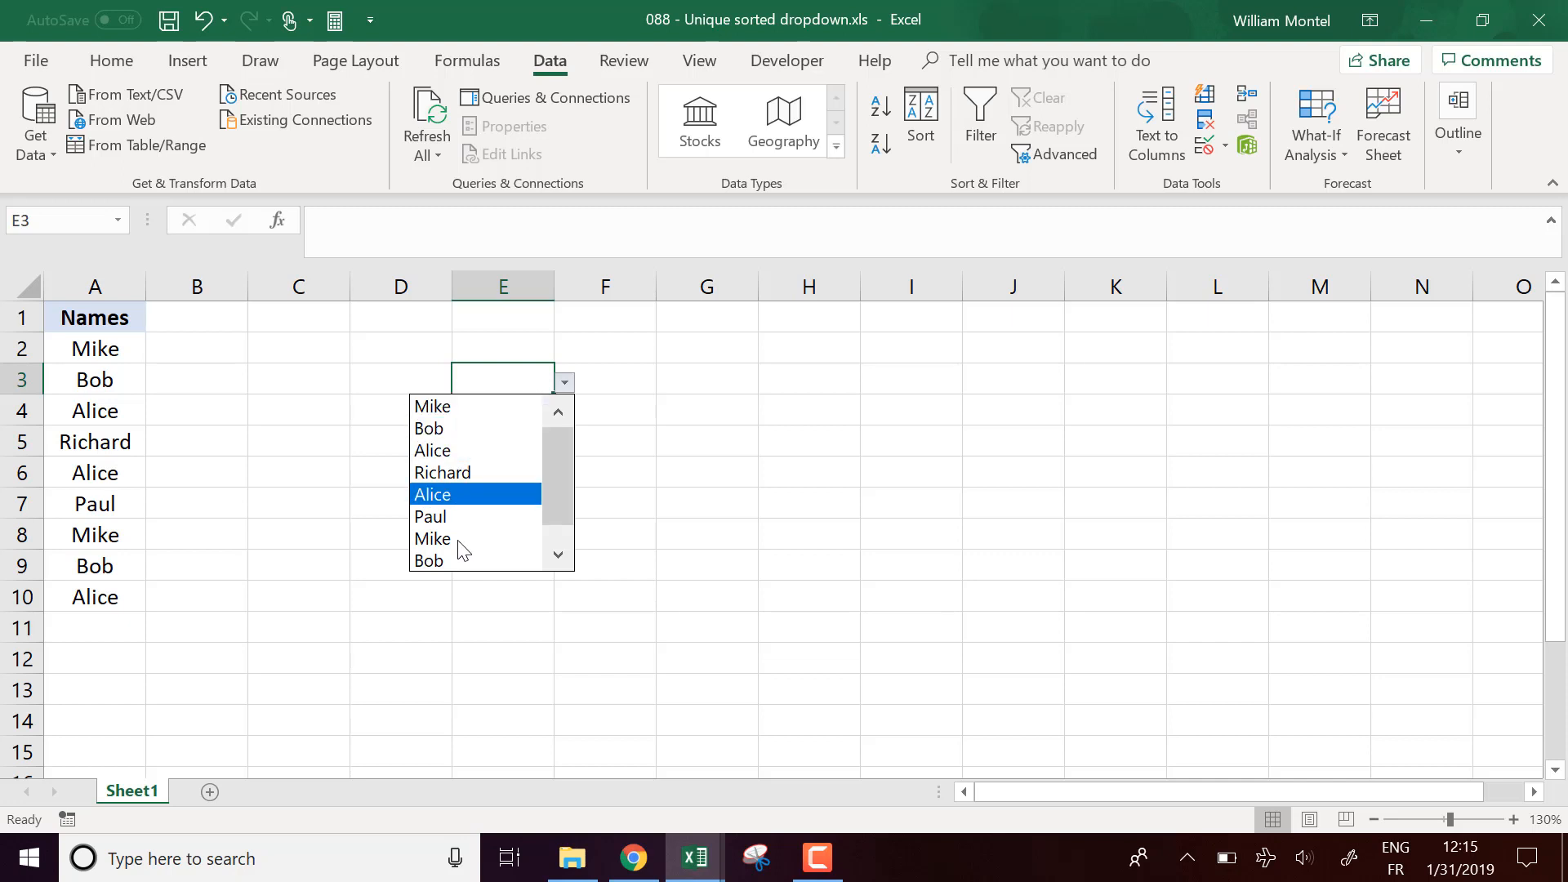
key("Escape")
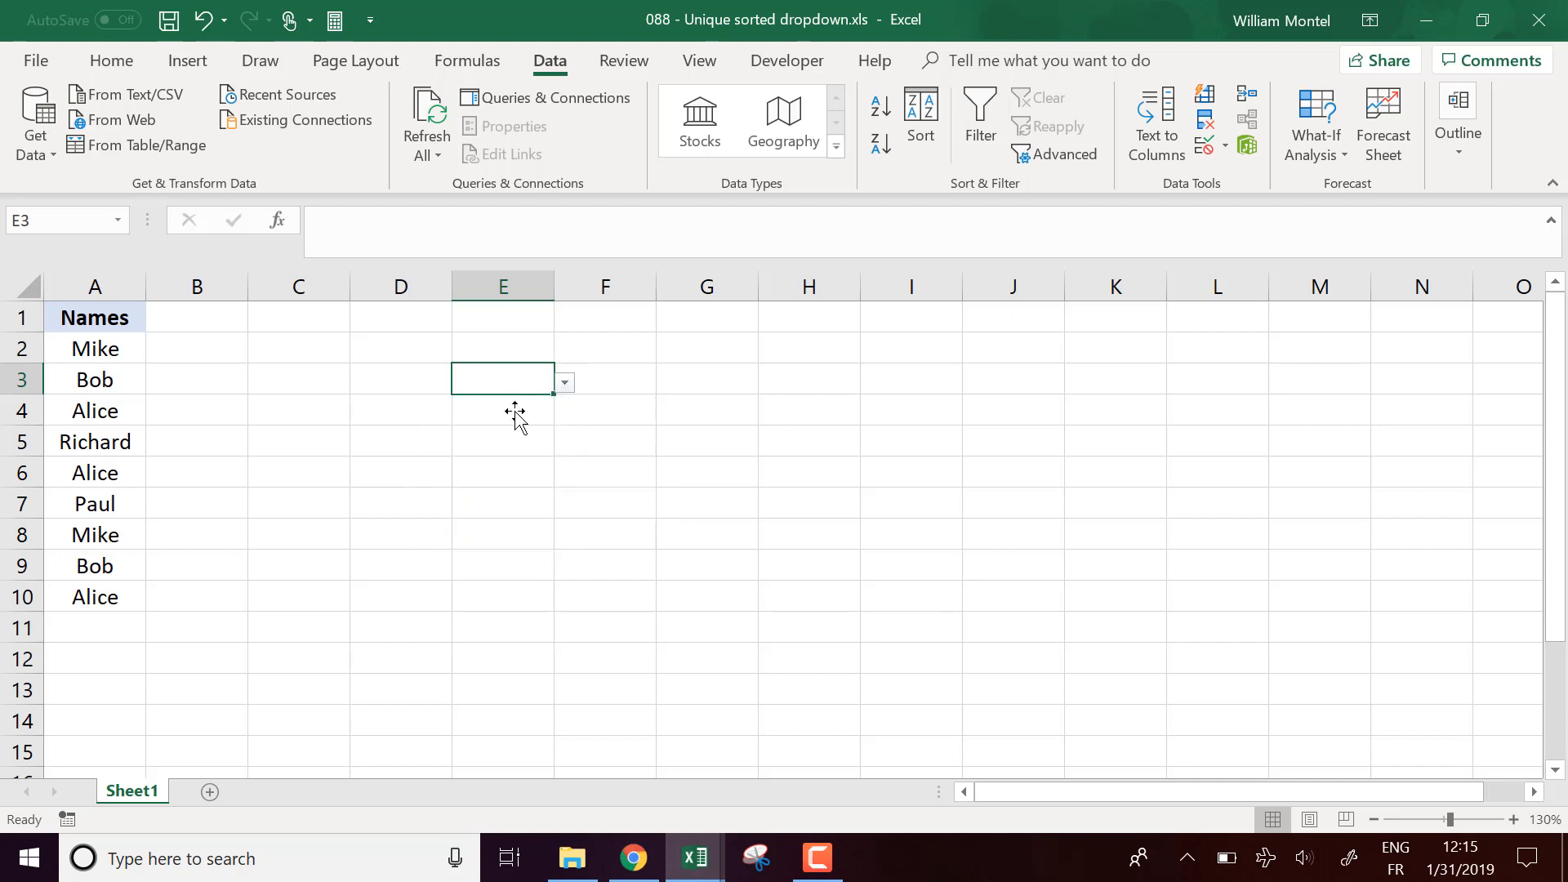
left_click(114, 415)
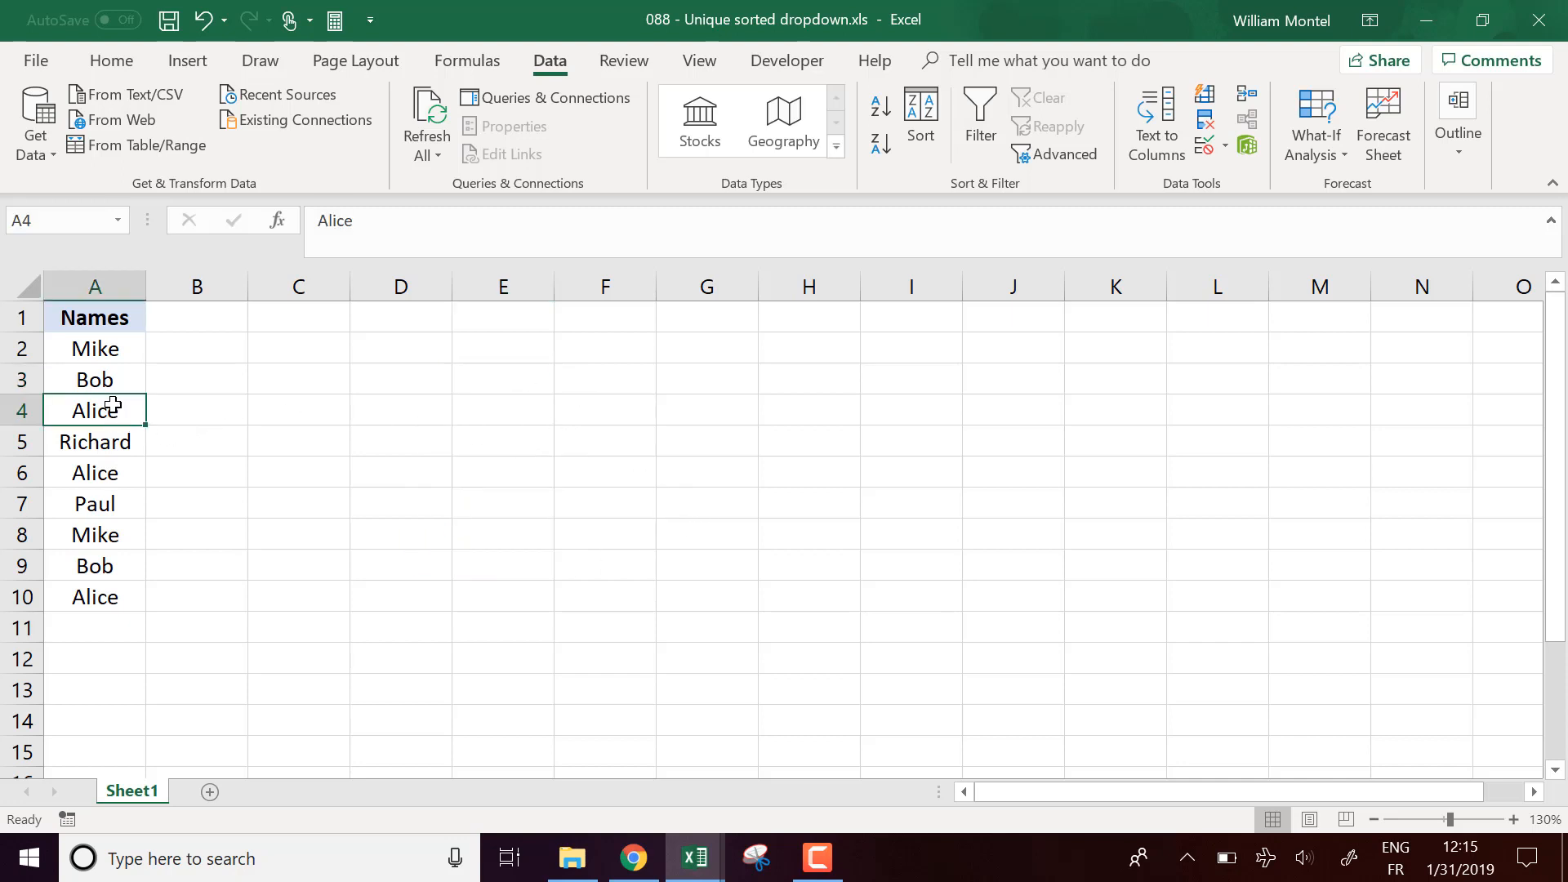
left_click(106, 384)
left_click(109, 353)
left_click(115, 441)
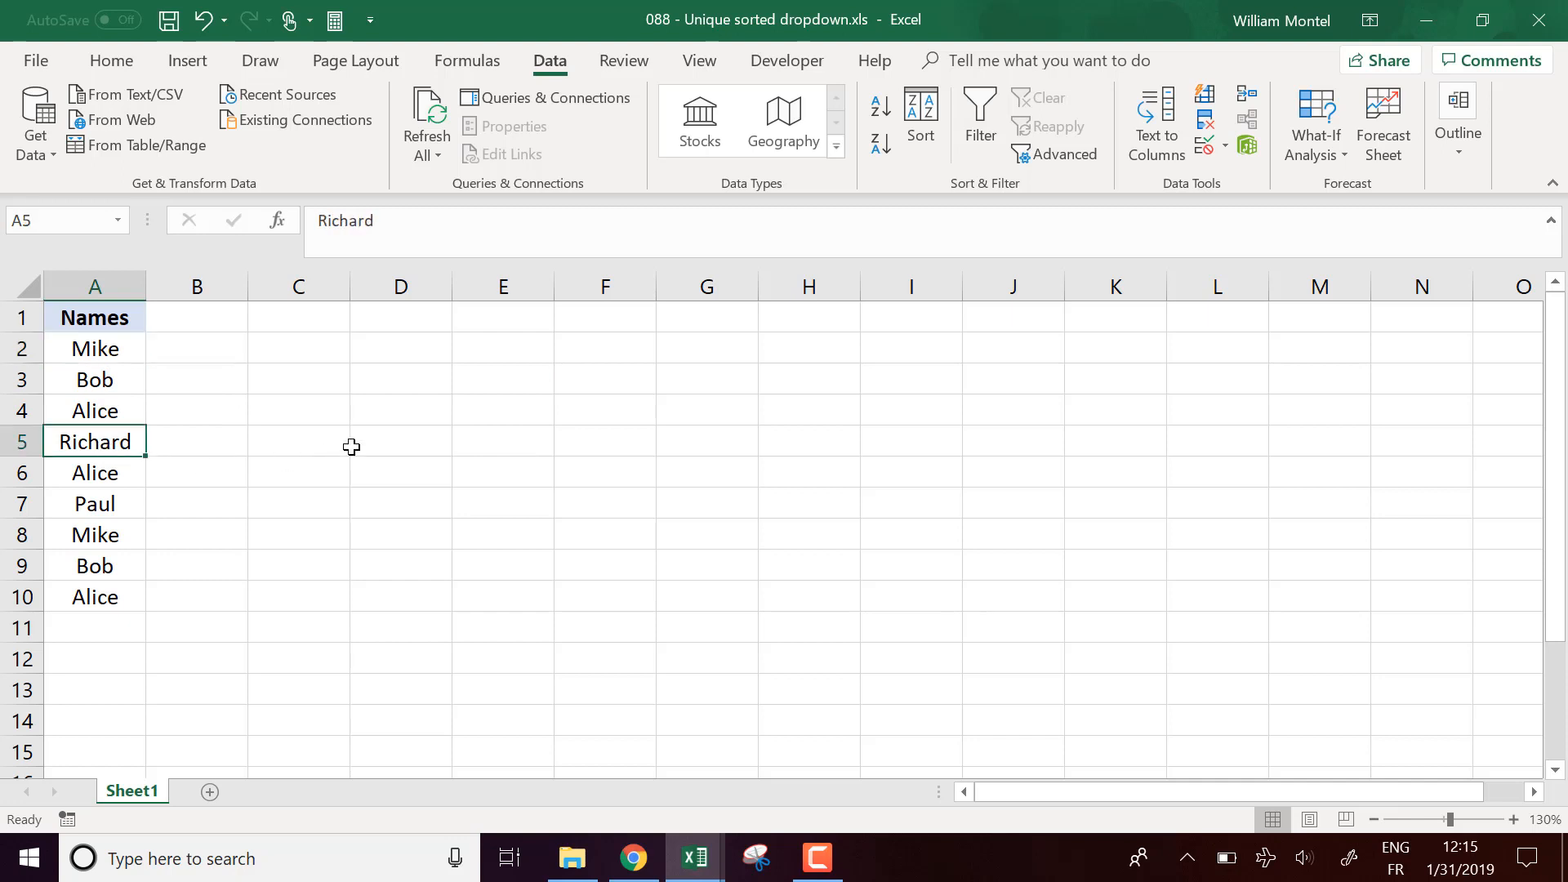
Step: Clear all contents, formatting and validation from the range D2:G8
left_click(480, 412)
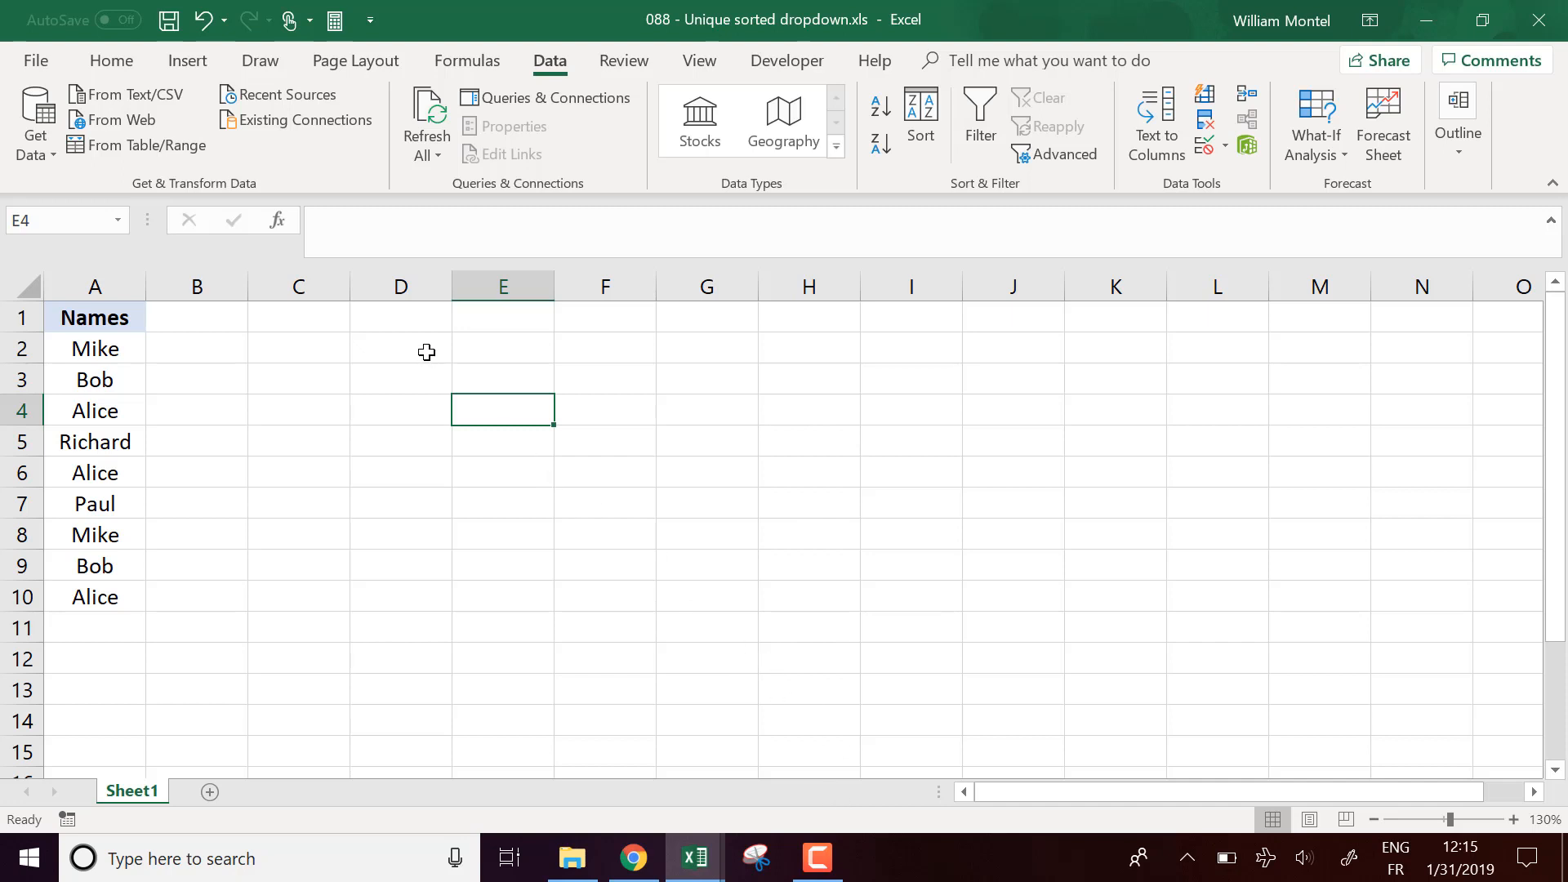
left_click_drag(424, 351, 726, 534)
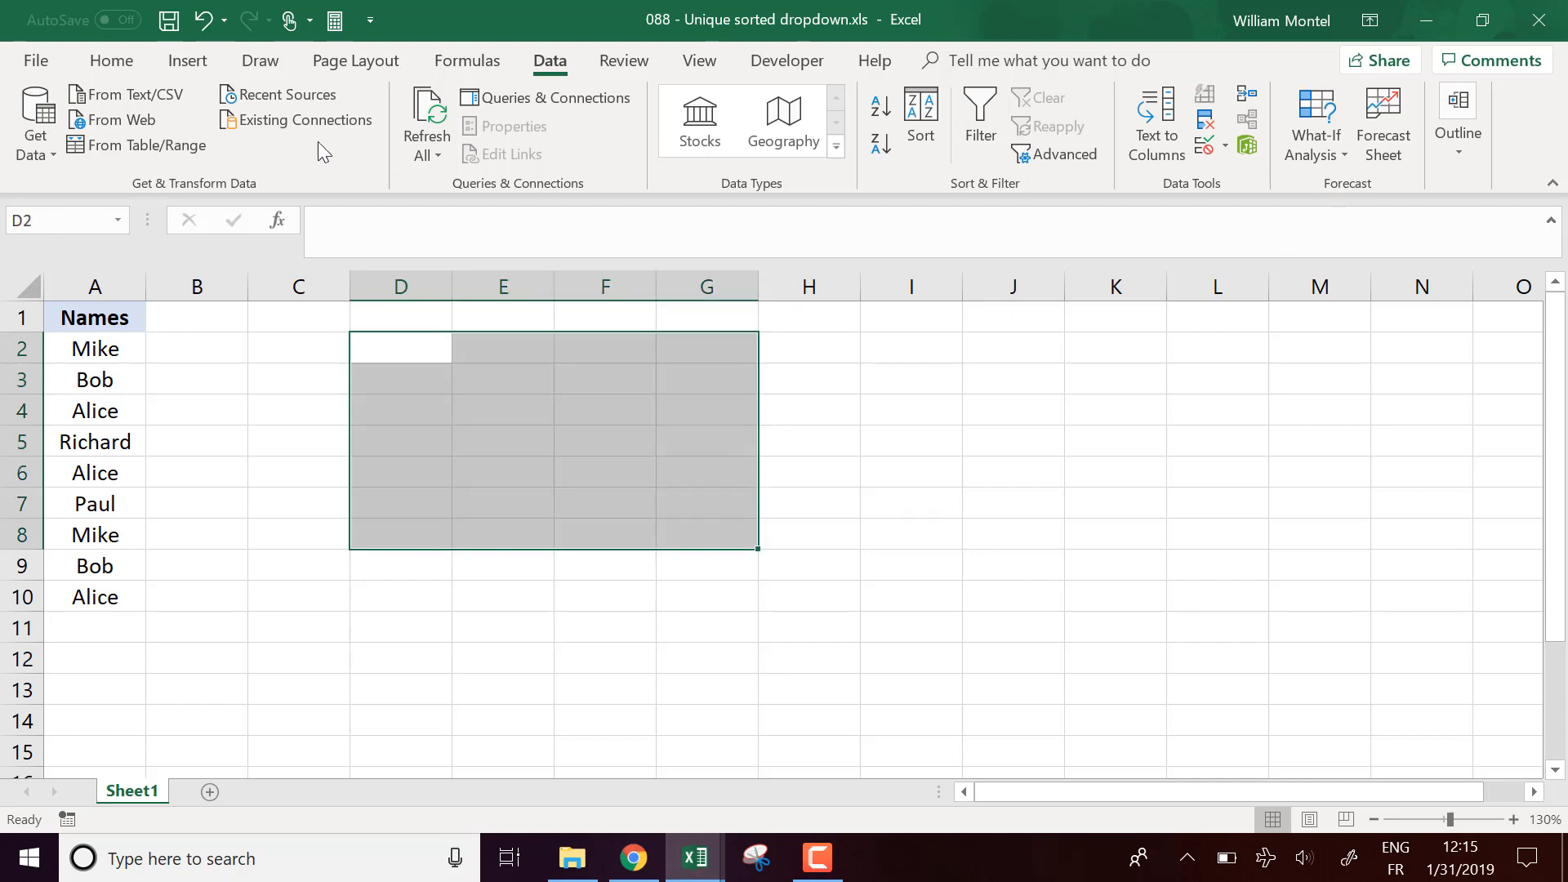
left_click(116, 61)
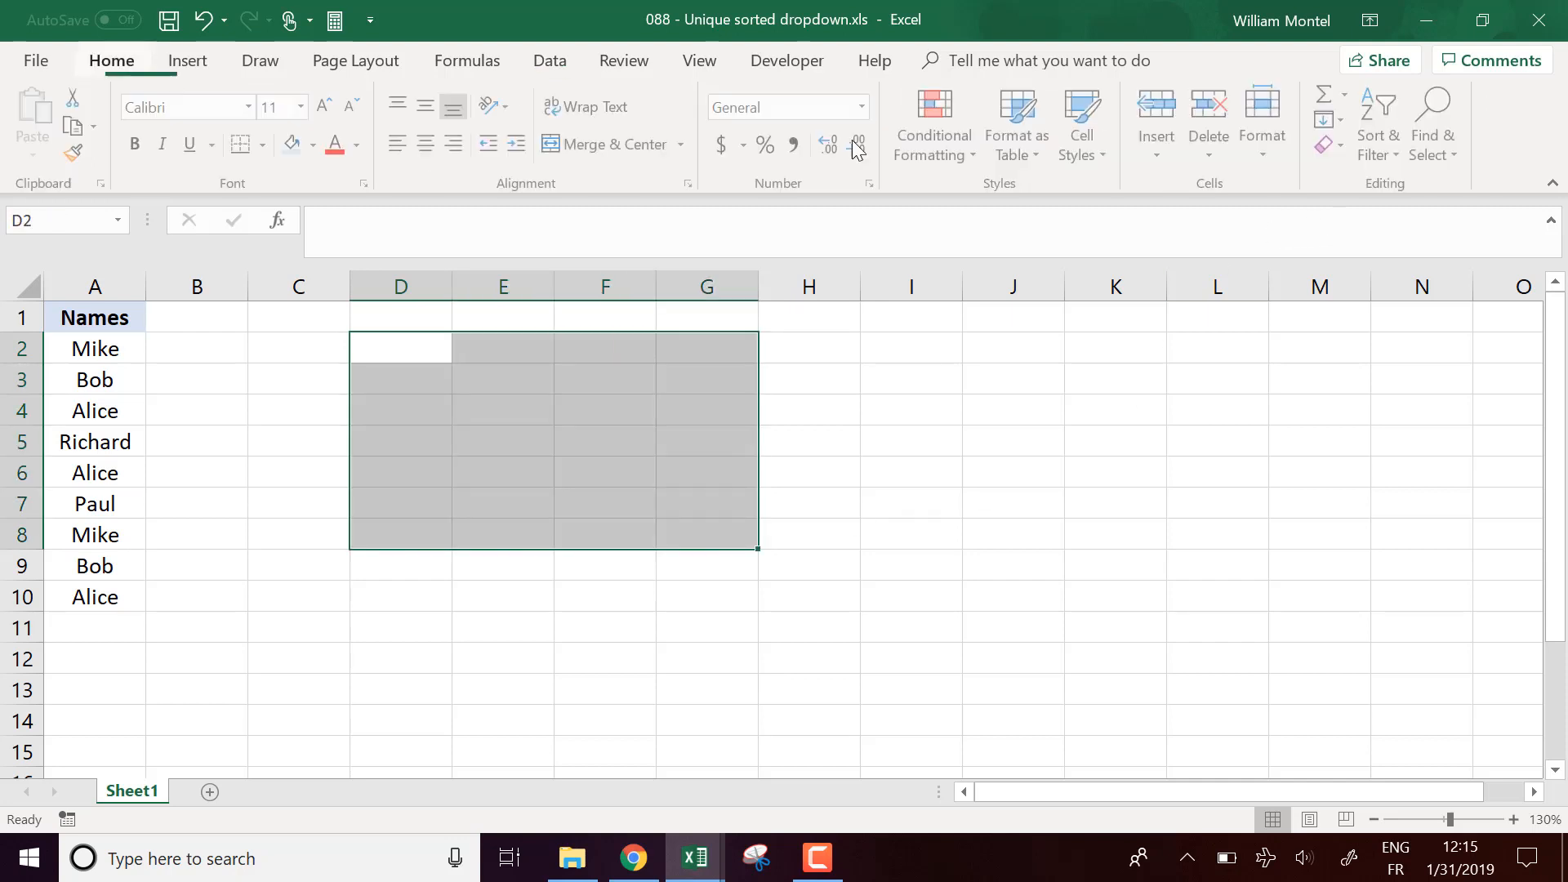
left_click(1331, 144)
left_click(1360, 175)
left_click(890, 526)
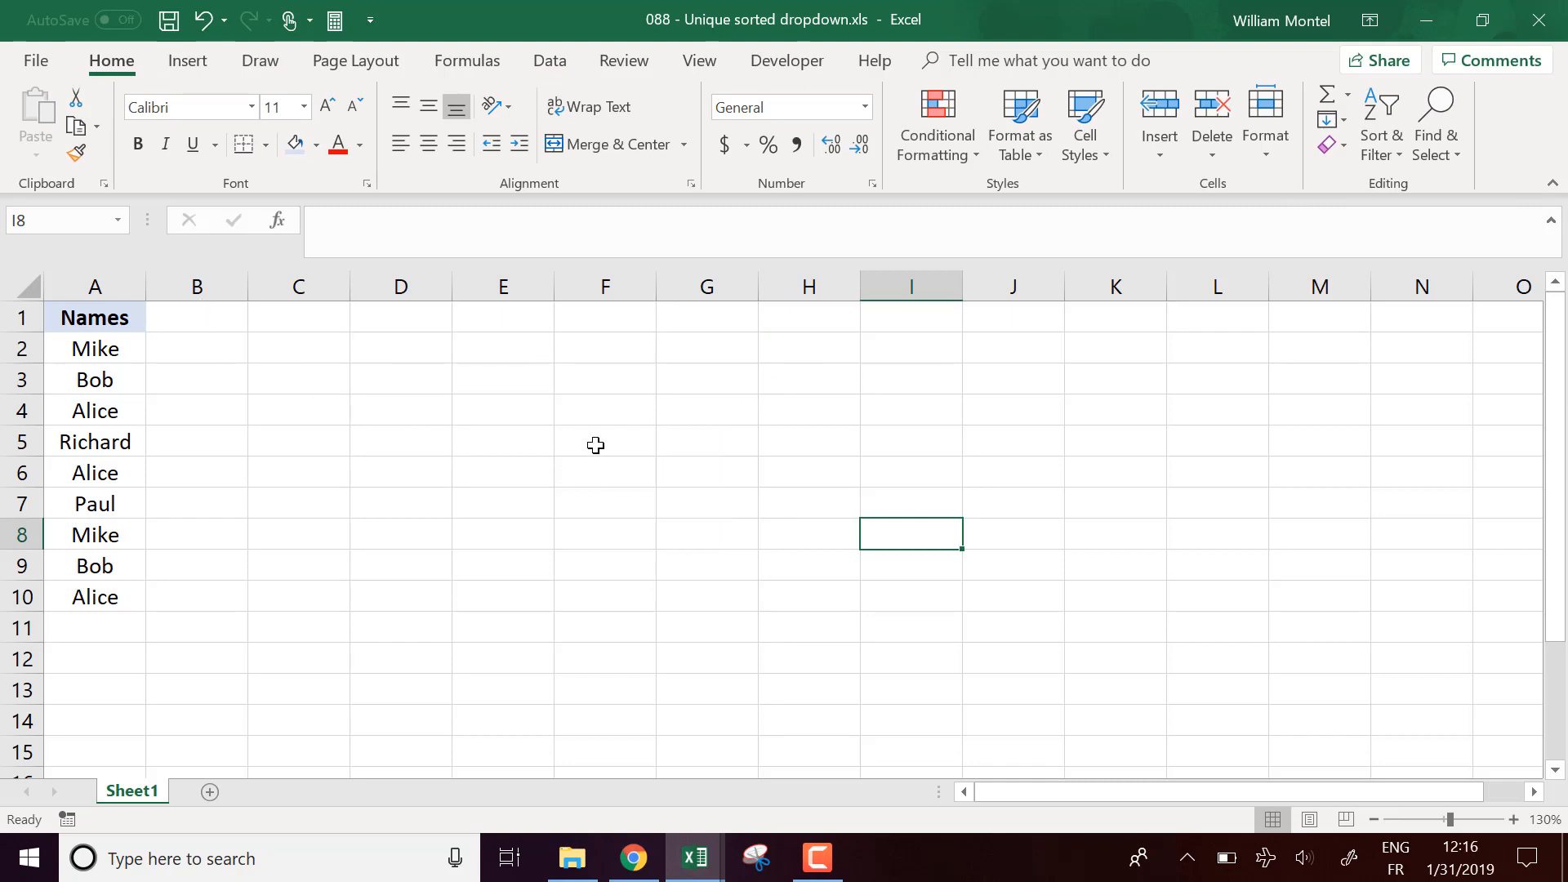
left_click(123, 317)
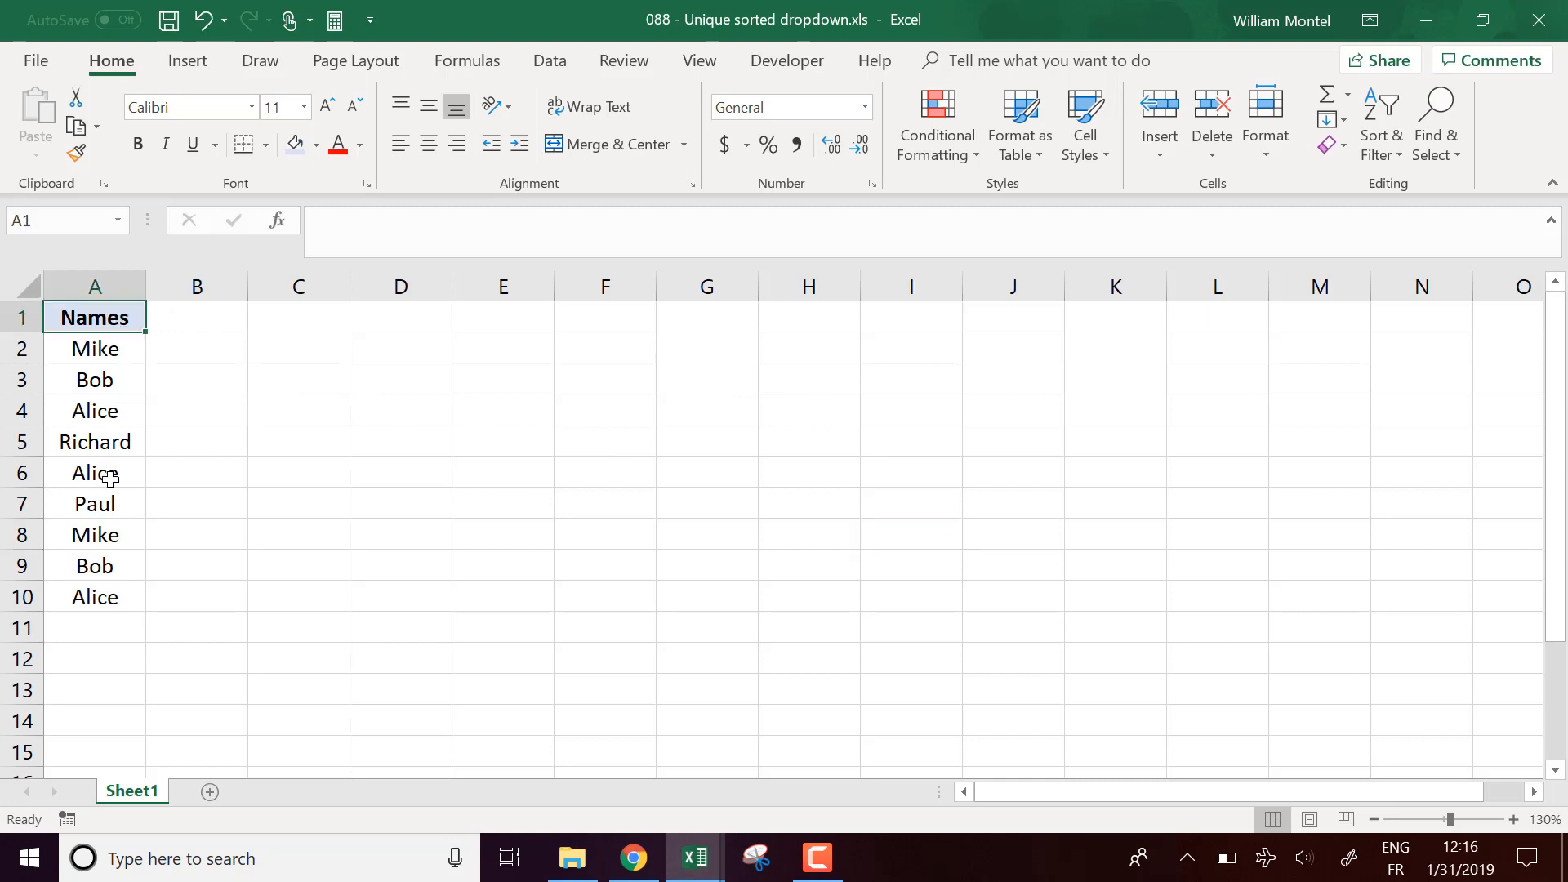
left_click_drag(111, 477, 127, 600)
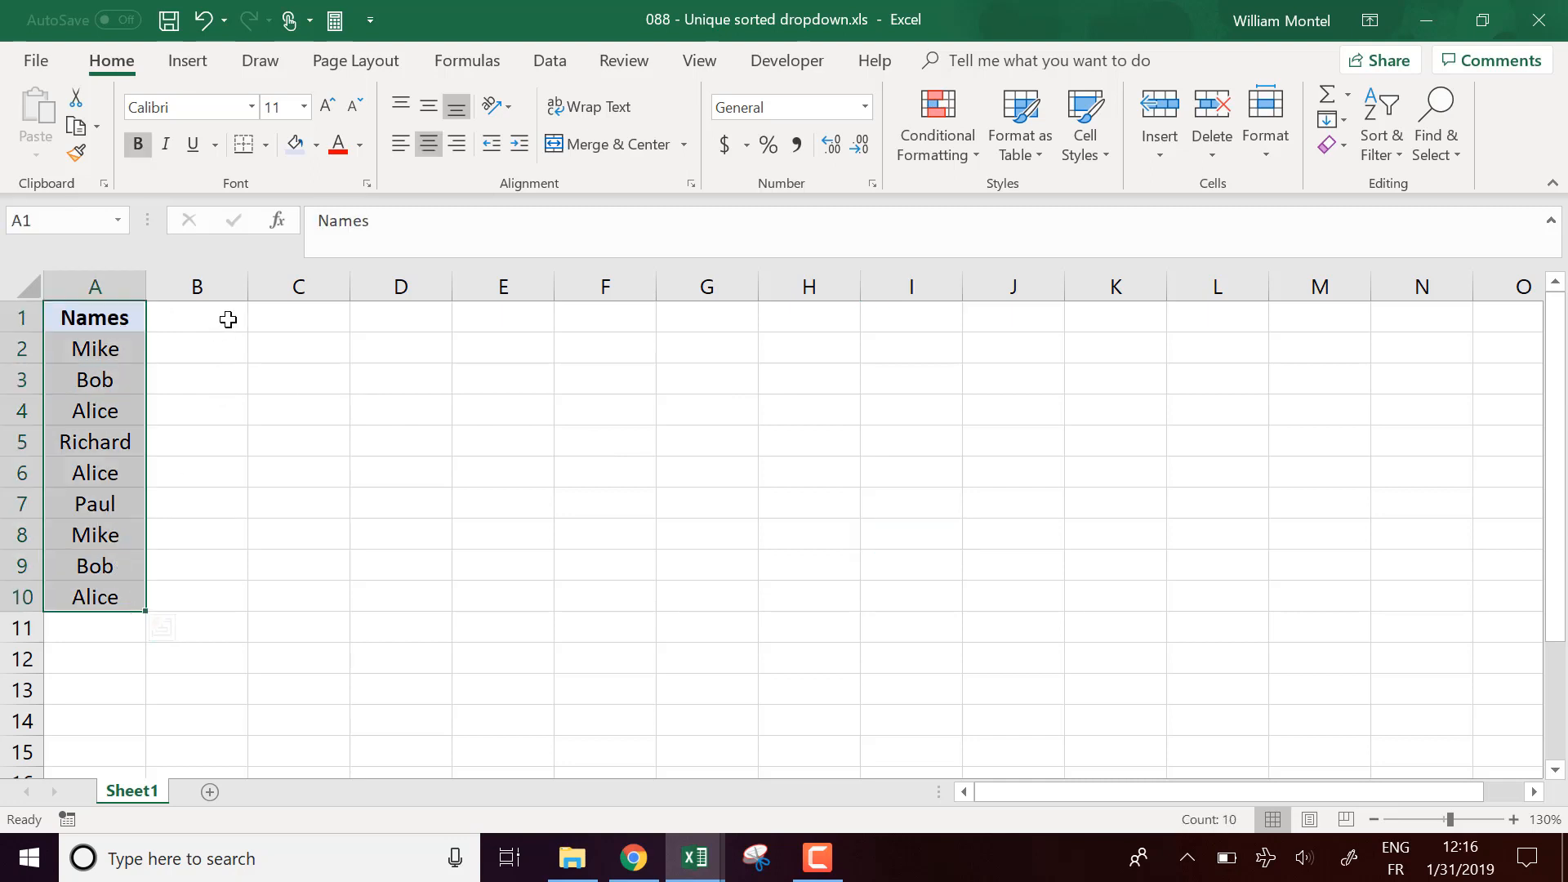
left_click_drag(592, 319, 645, 565)
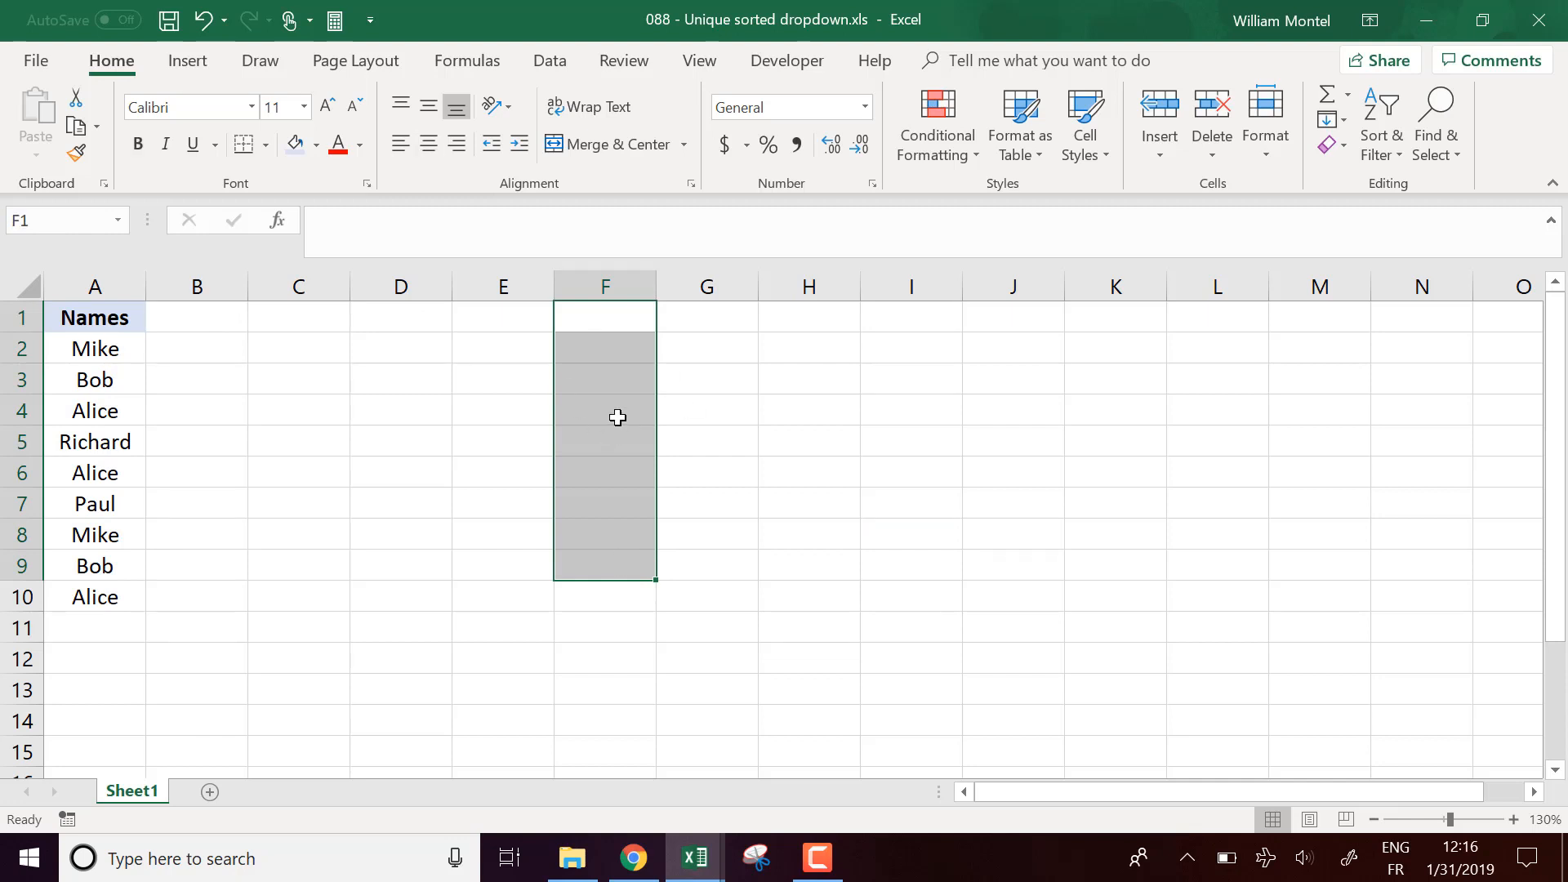
left_click(225, 317)
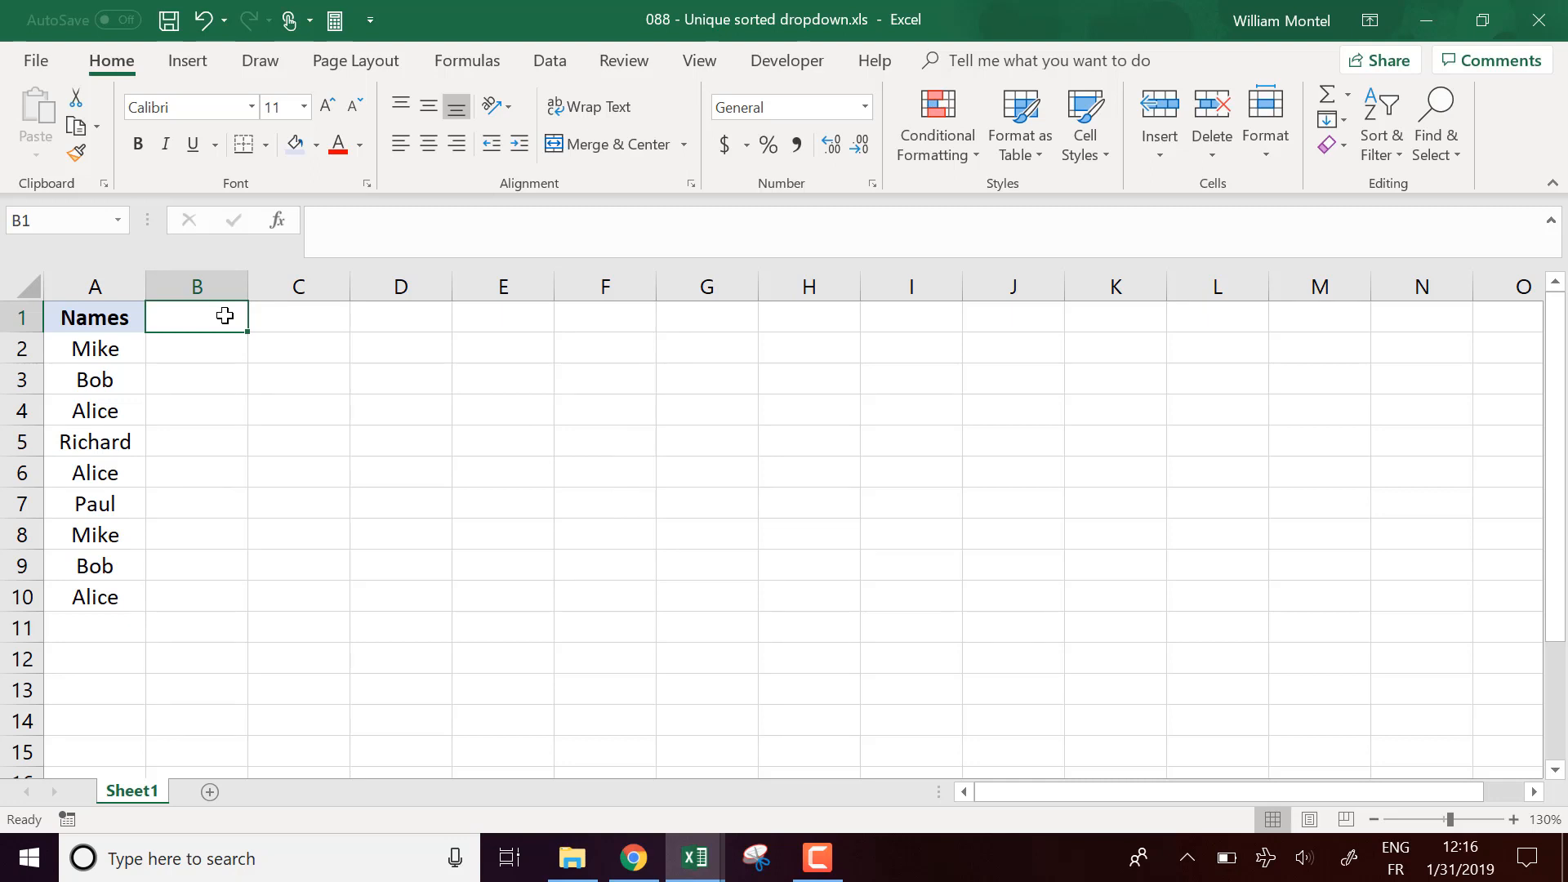
type("So")
key("BackSpace")
key("BackSpace")
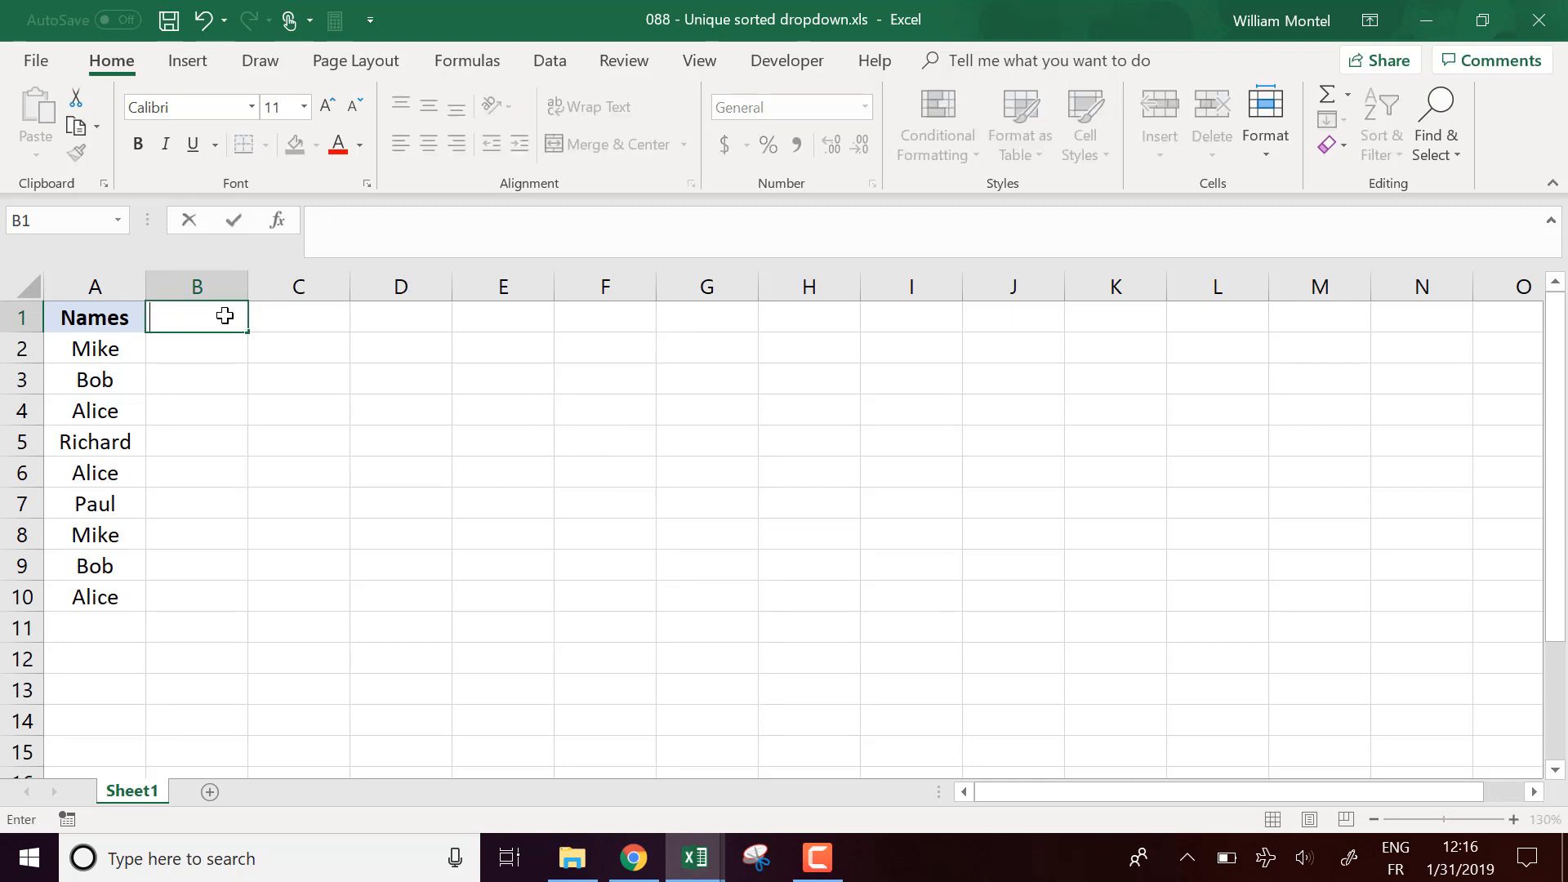
key("Escape")
Step: Start a COUNTIF formula in cell B2, beside the first name
key("Return")
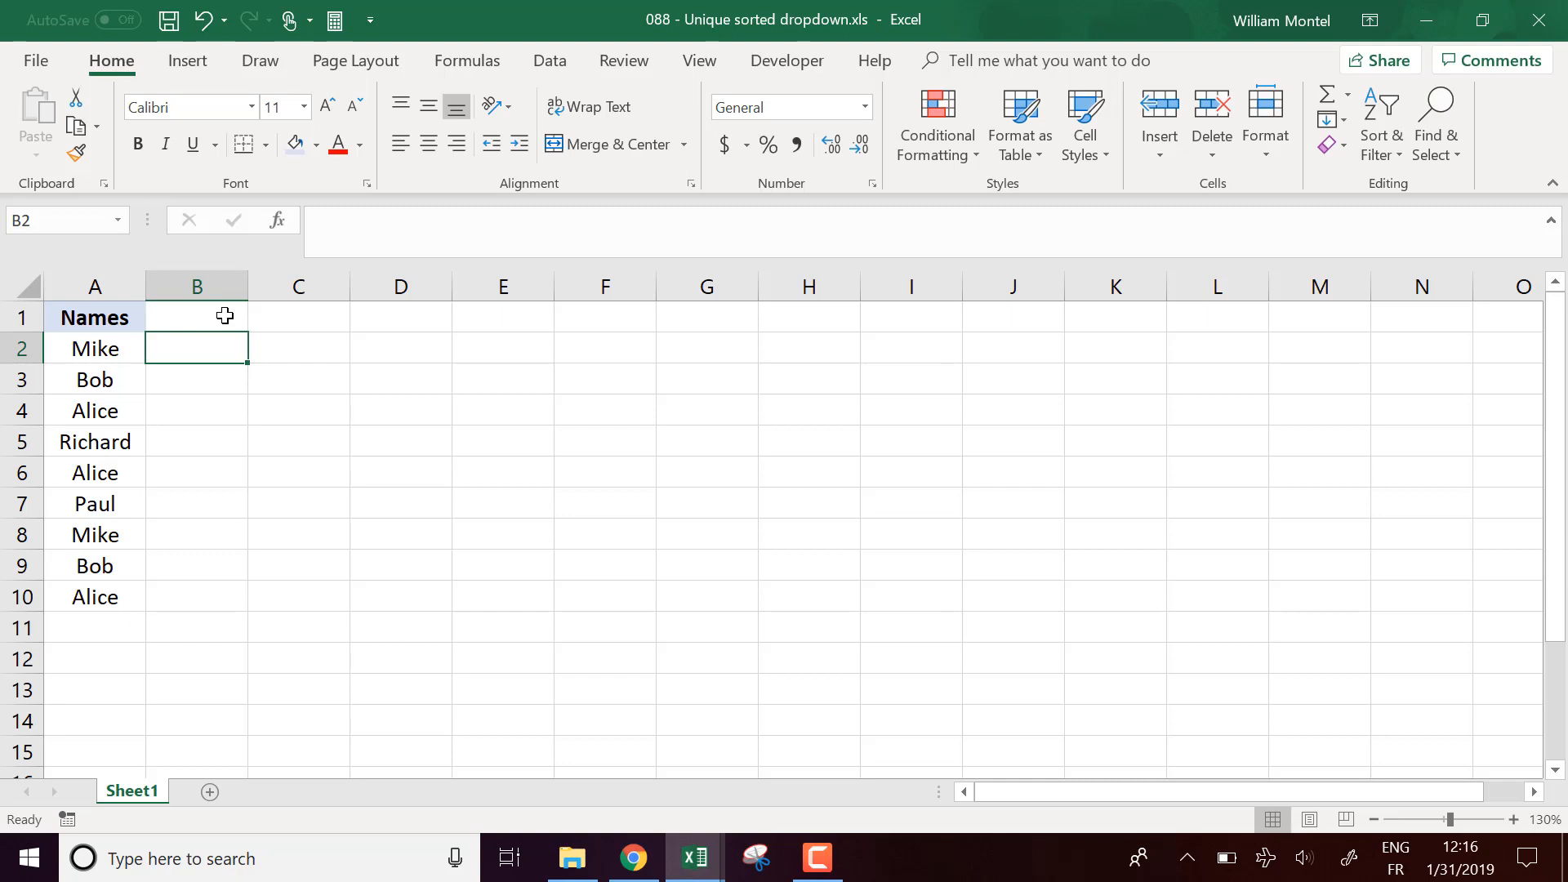
type("=counf")
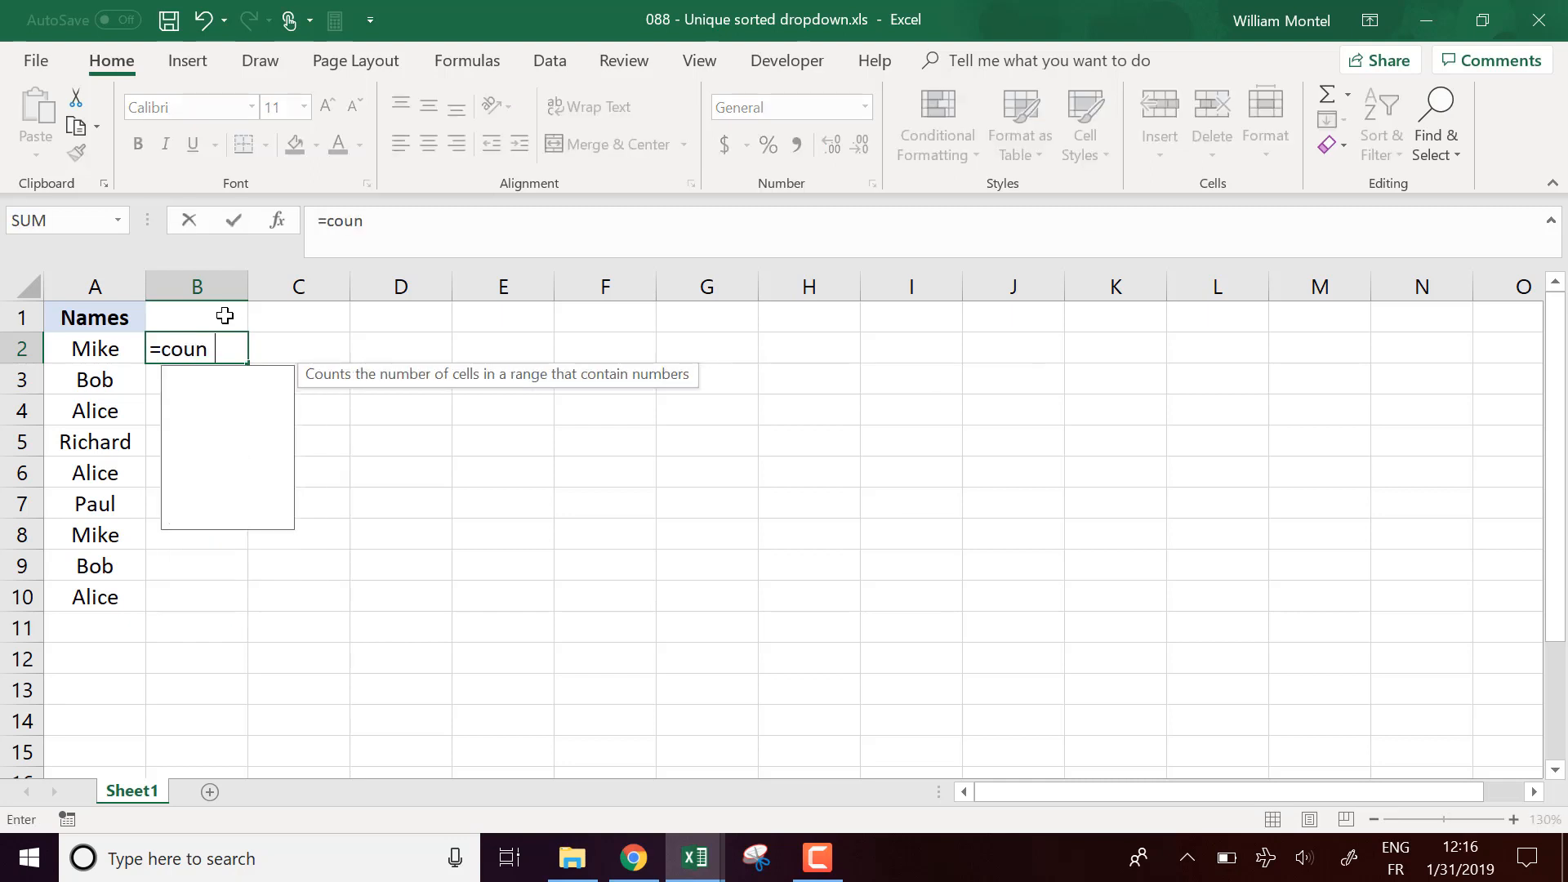
key("BackSpace")
key("Down")
key("Down")
key("Down")
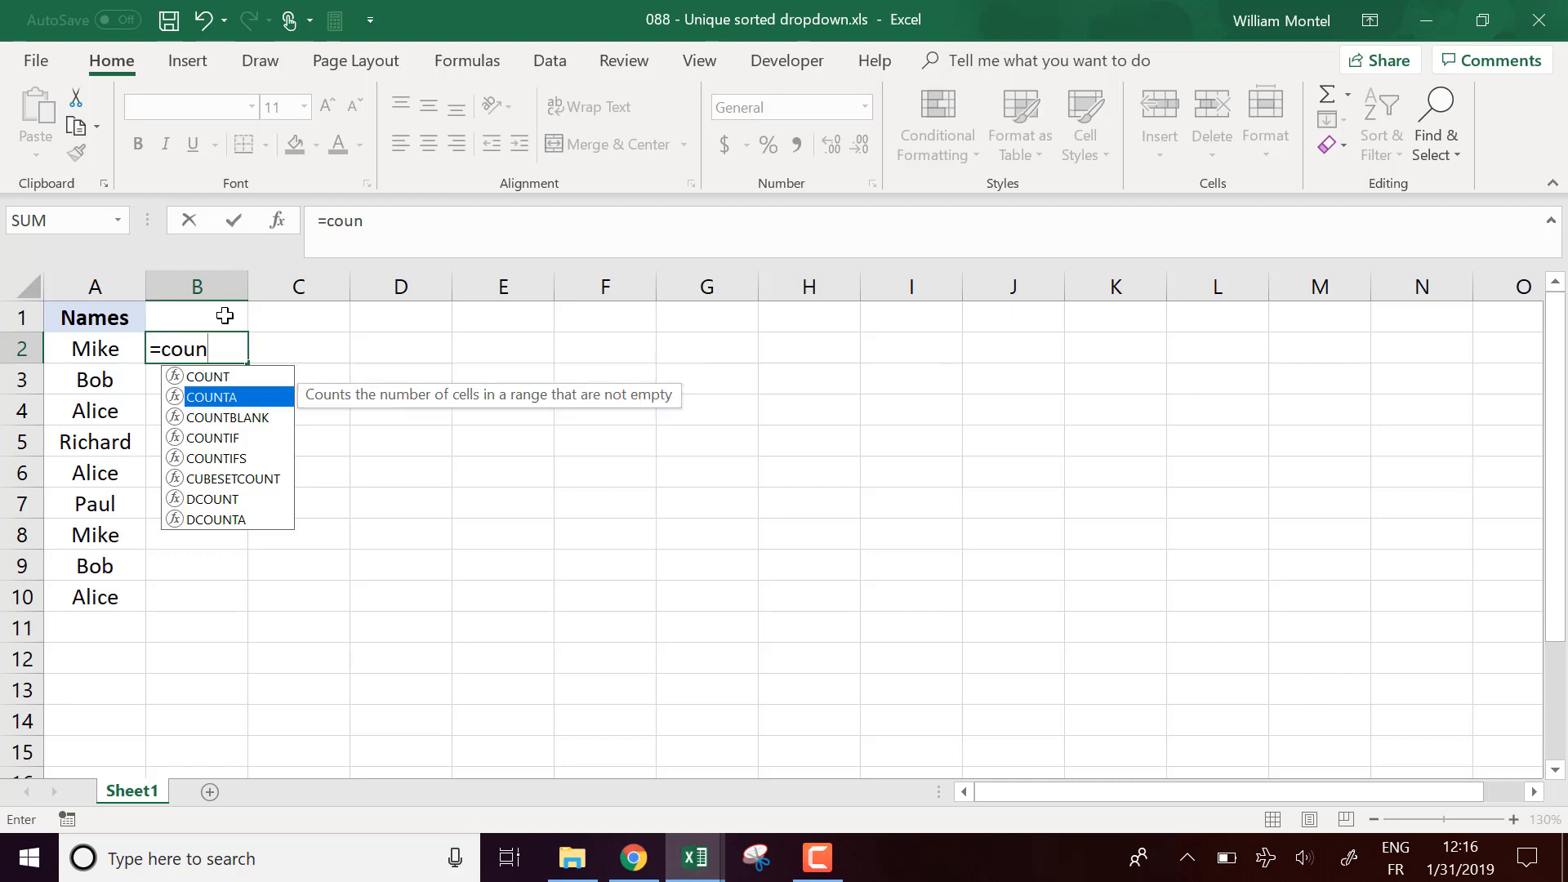
key("Tab")
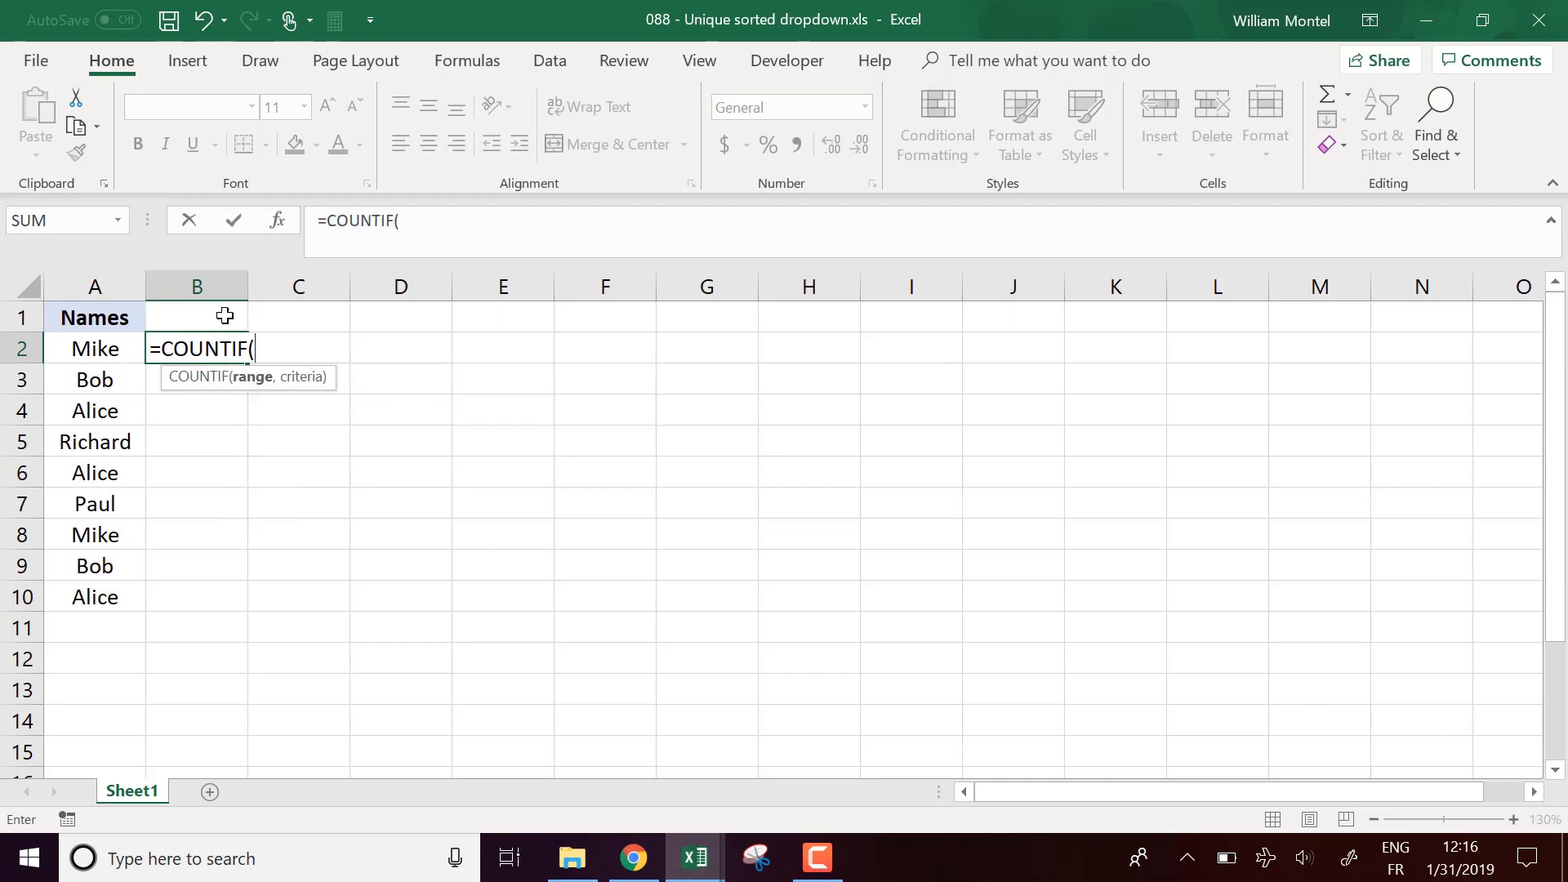
left_click(113, 286)
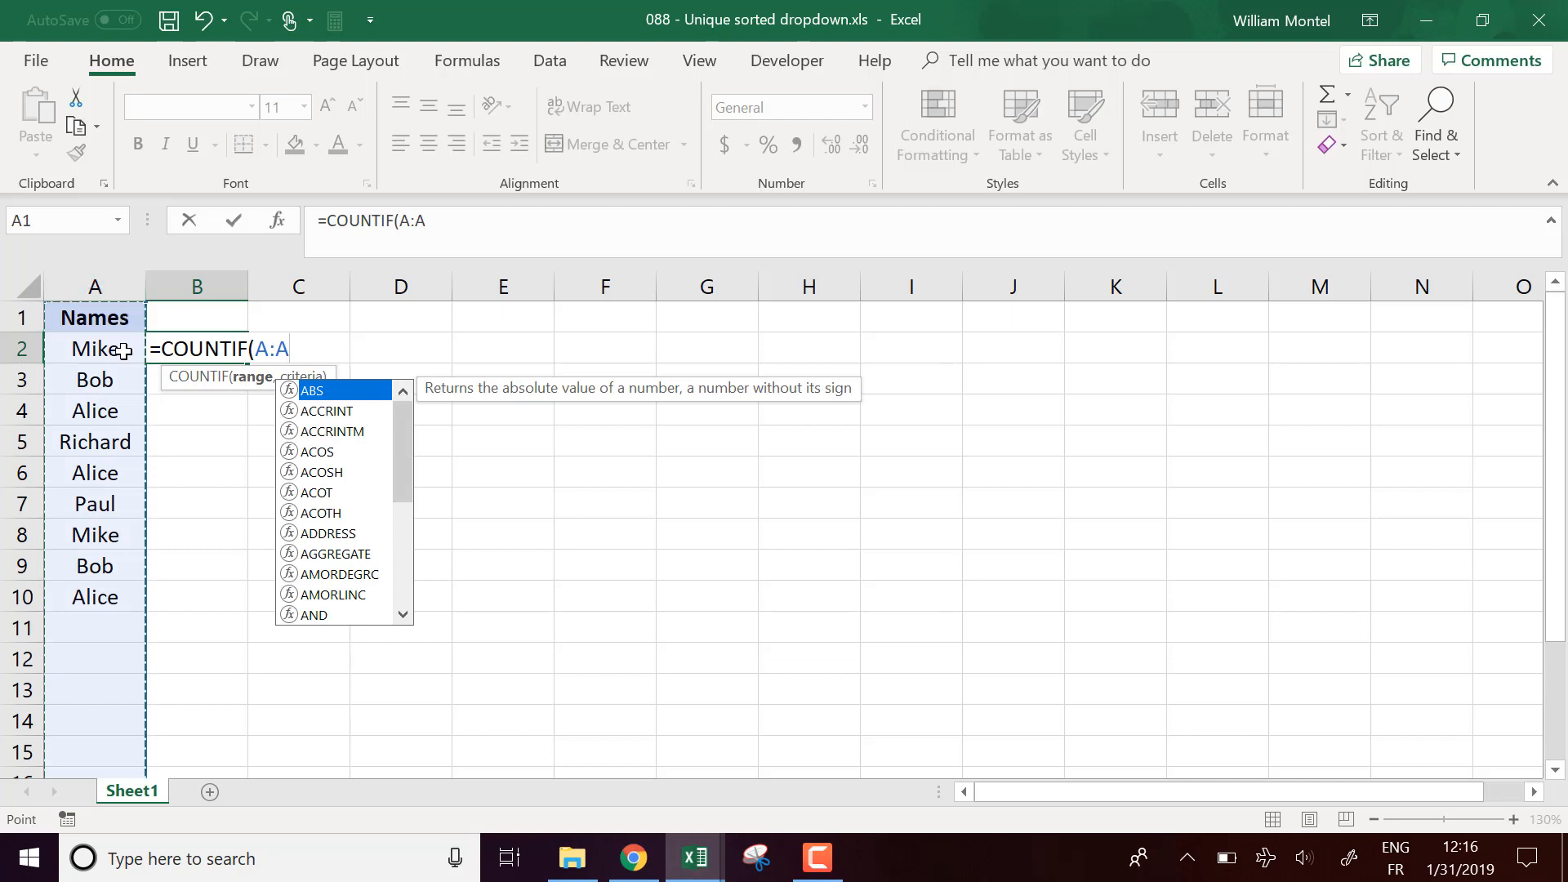
type(",")
key("BackSpace")
key("BackSpace")
key("BackSpace")
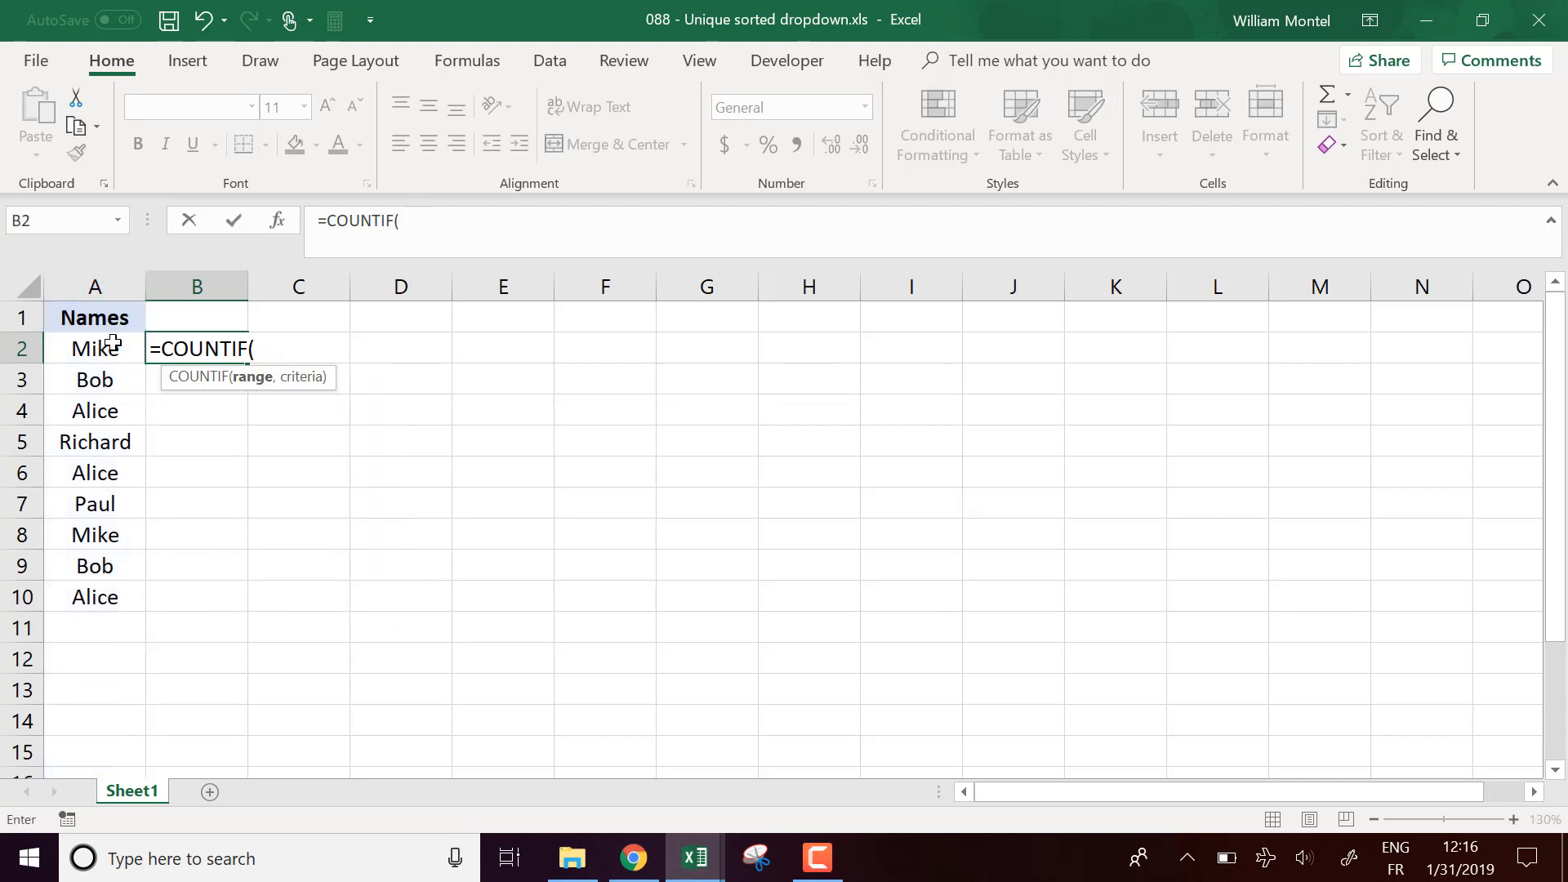
Step: Complete the COUNTIF formula in B2 with range A2:A10 and criterion ">"&A2, and fill it down to B10
left_click_drag(98, 348, 119, 602)
type(",")
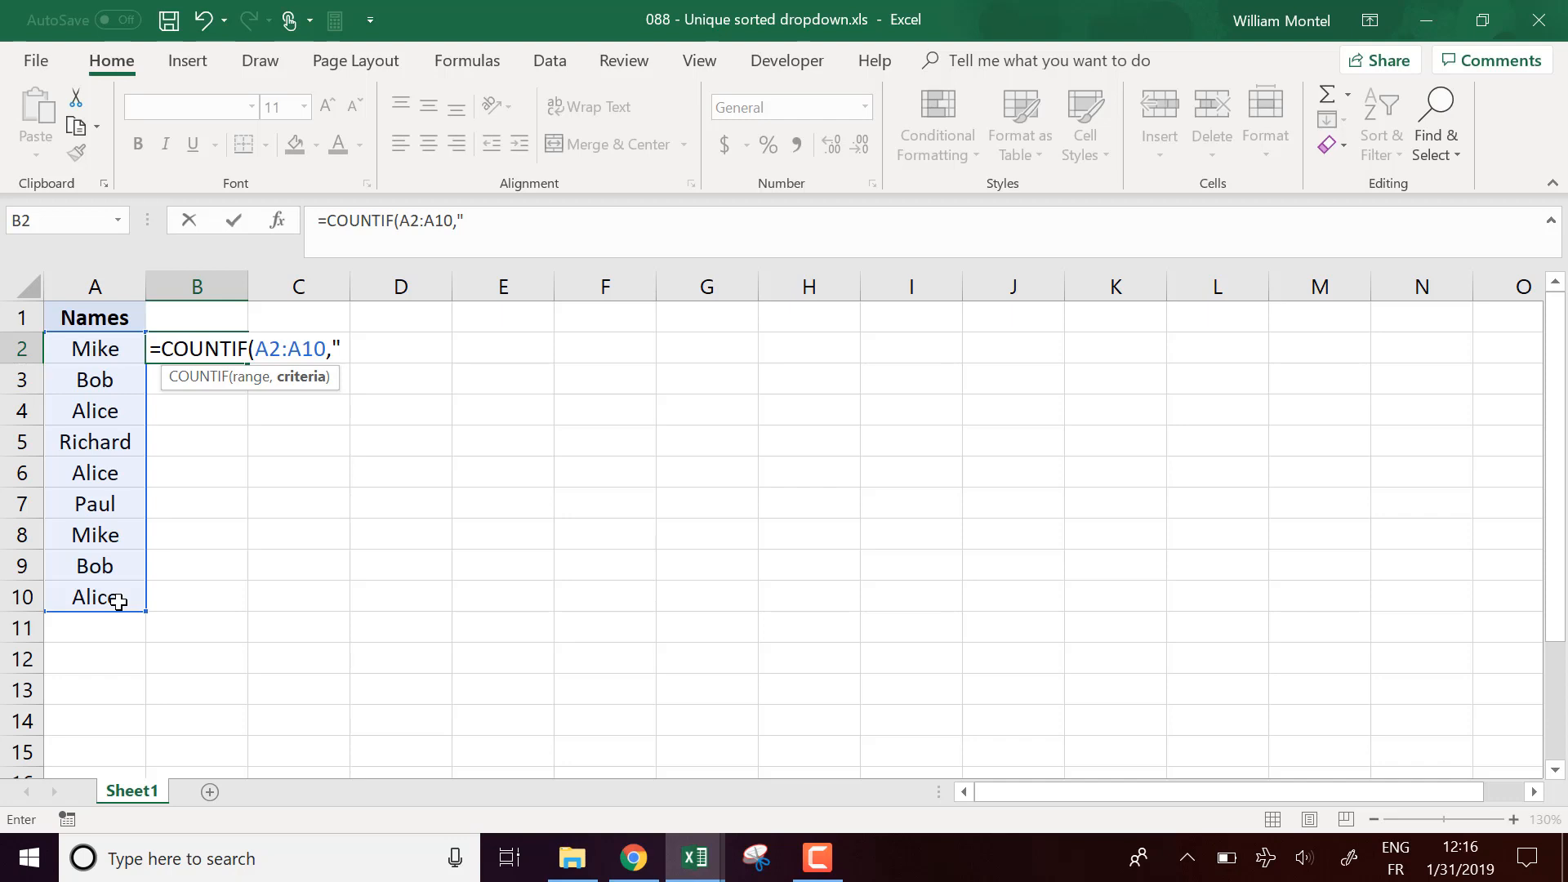
type(">\"&")
left_click(114, 350)
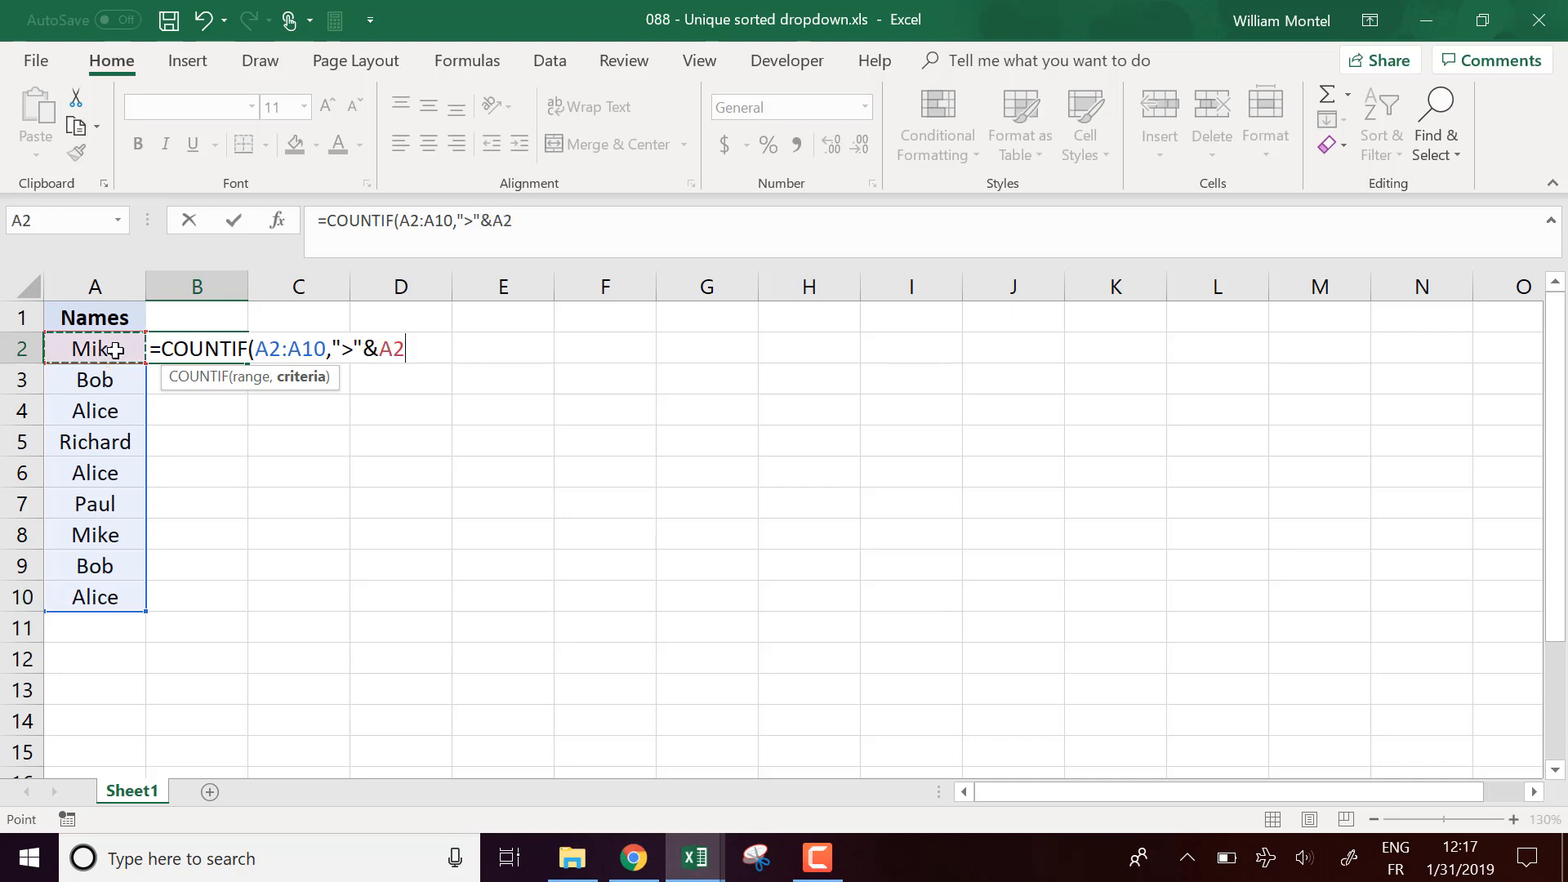
type(")")
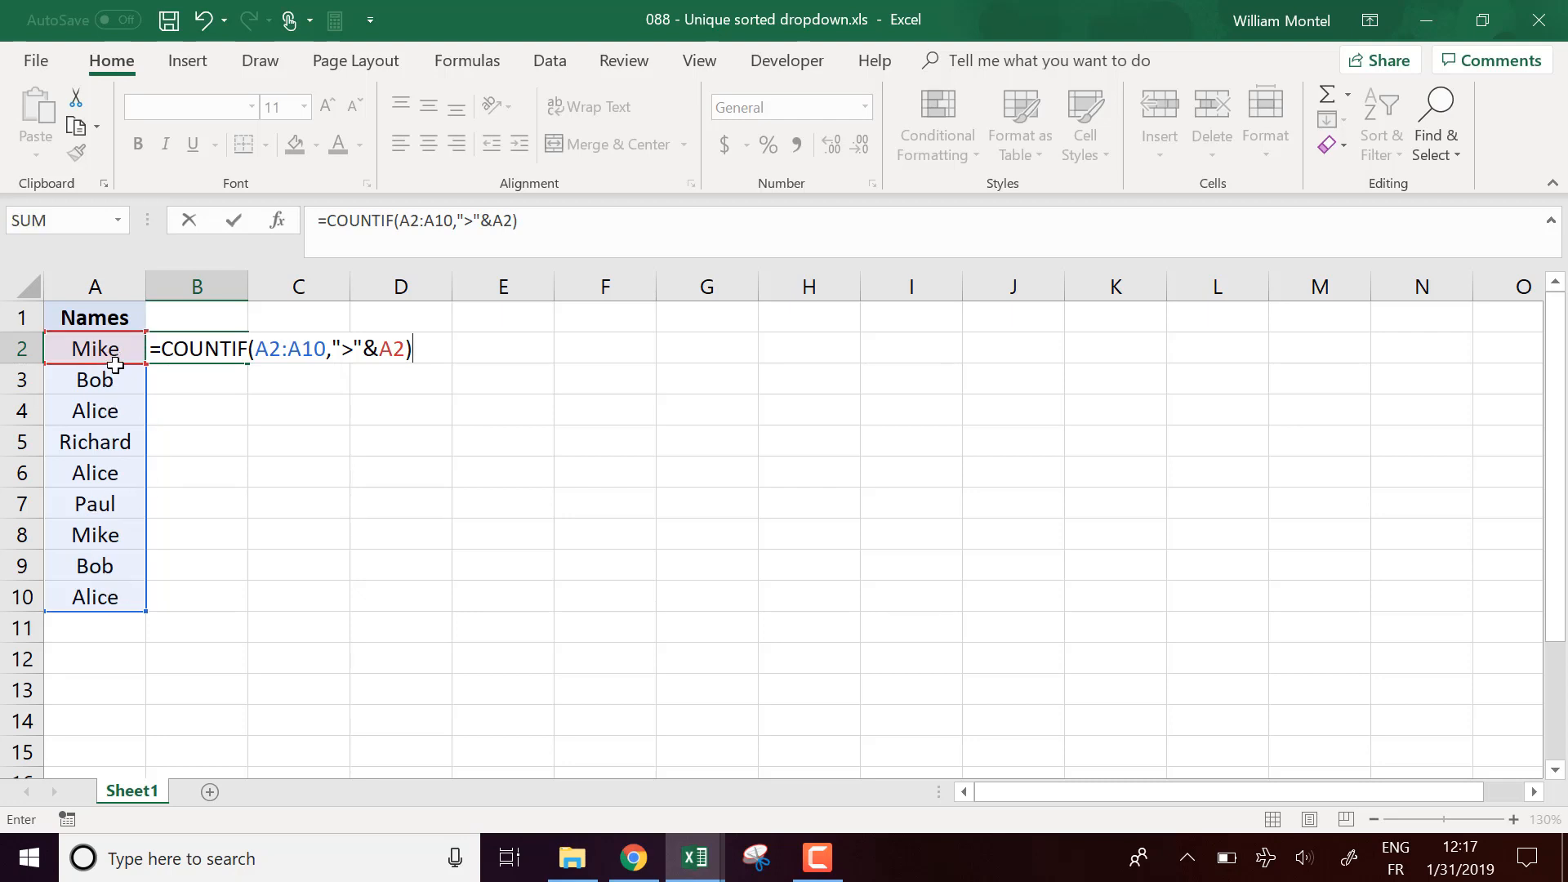
left_click(572, 218)
key("Return")
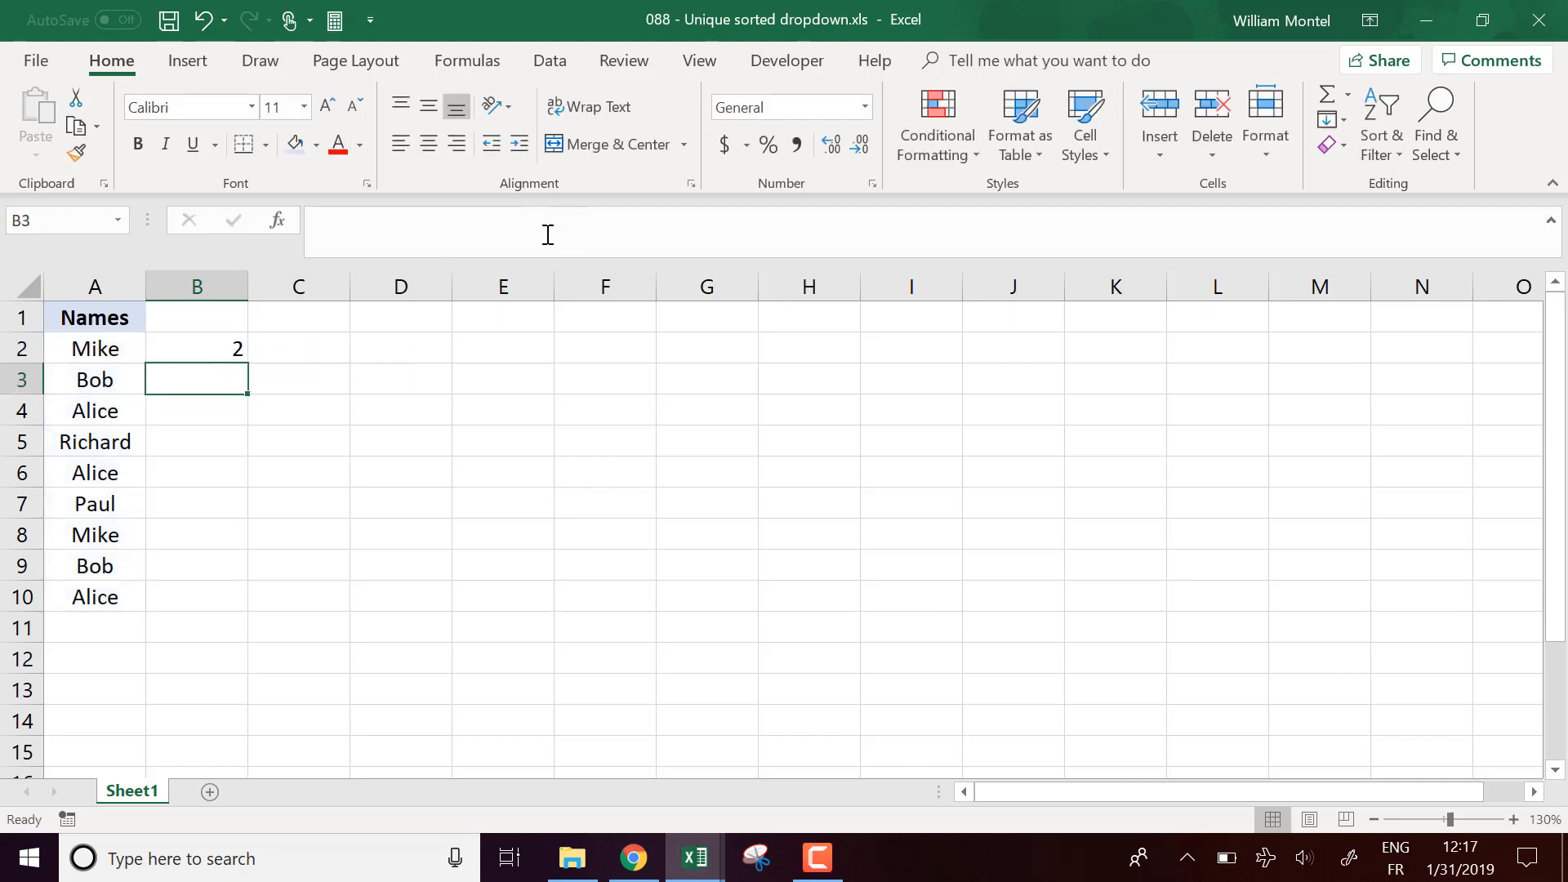
left_click(227, 345)
double_click(247, 364)
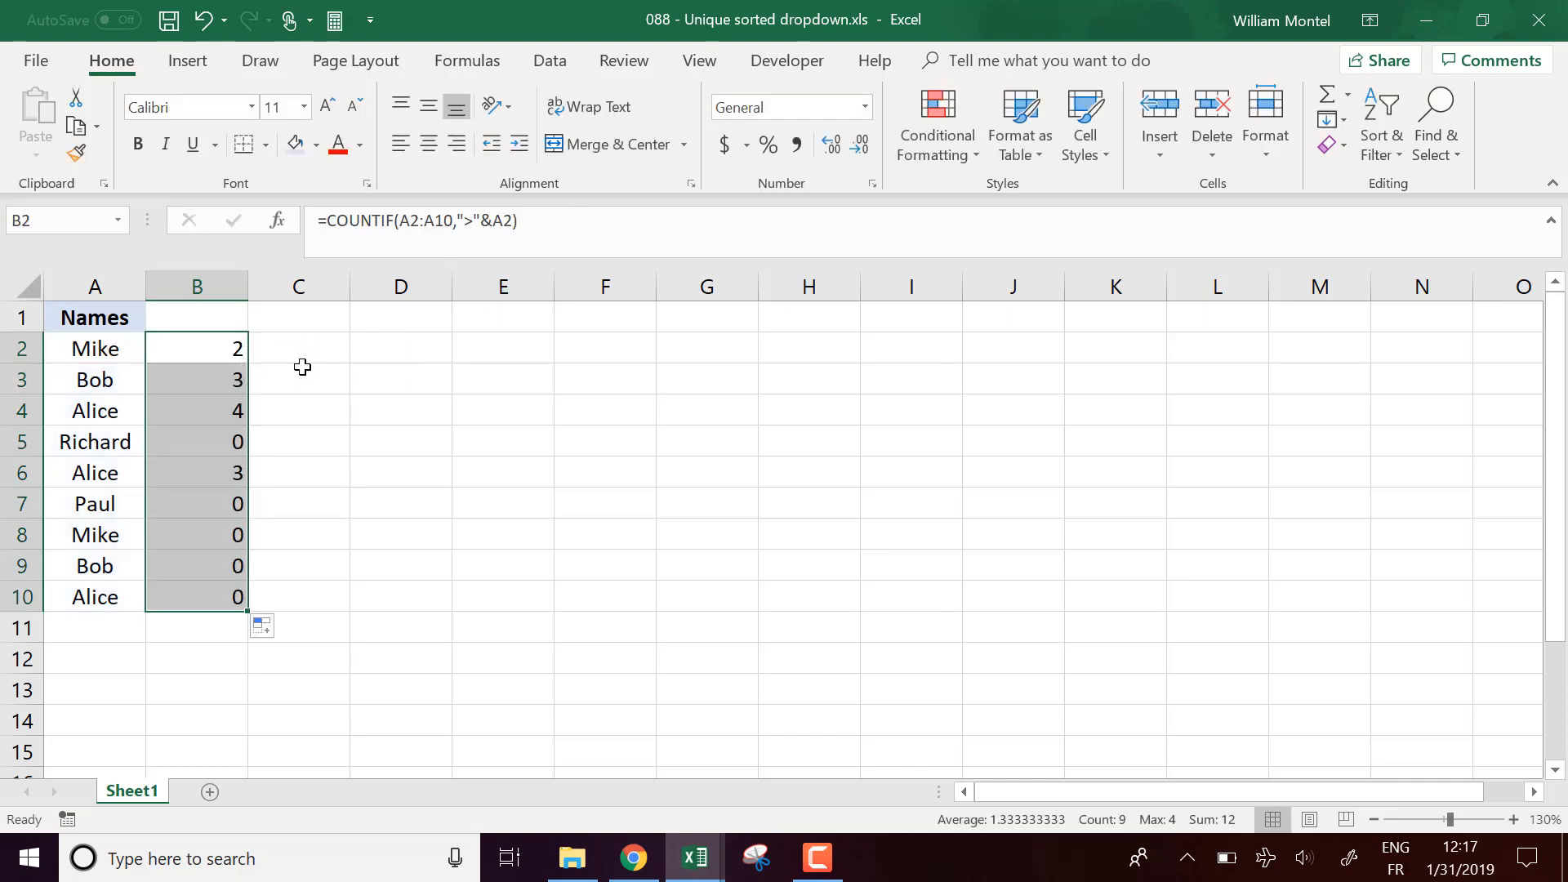
Step: Make the COUNTIF range in B2 absolute as $A$2:$A$10 and fill the formula down to B10 again
left_click(210, 343)
left_click(407, 219)
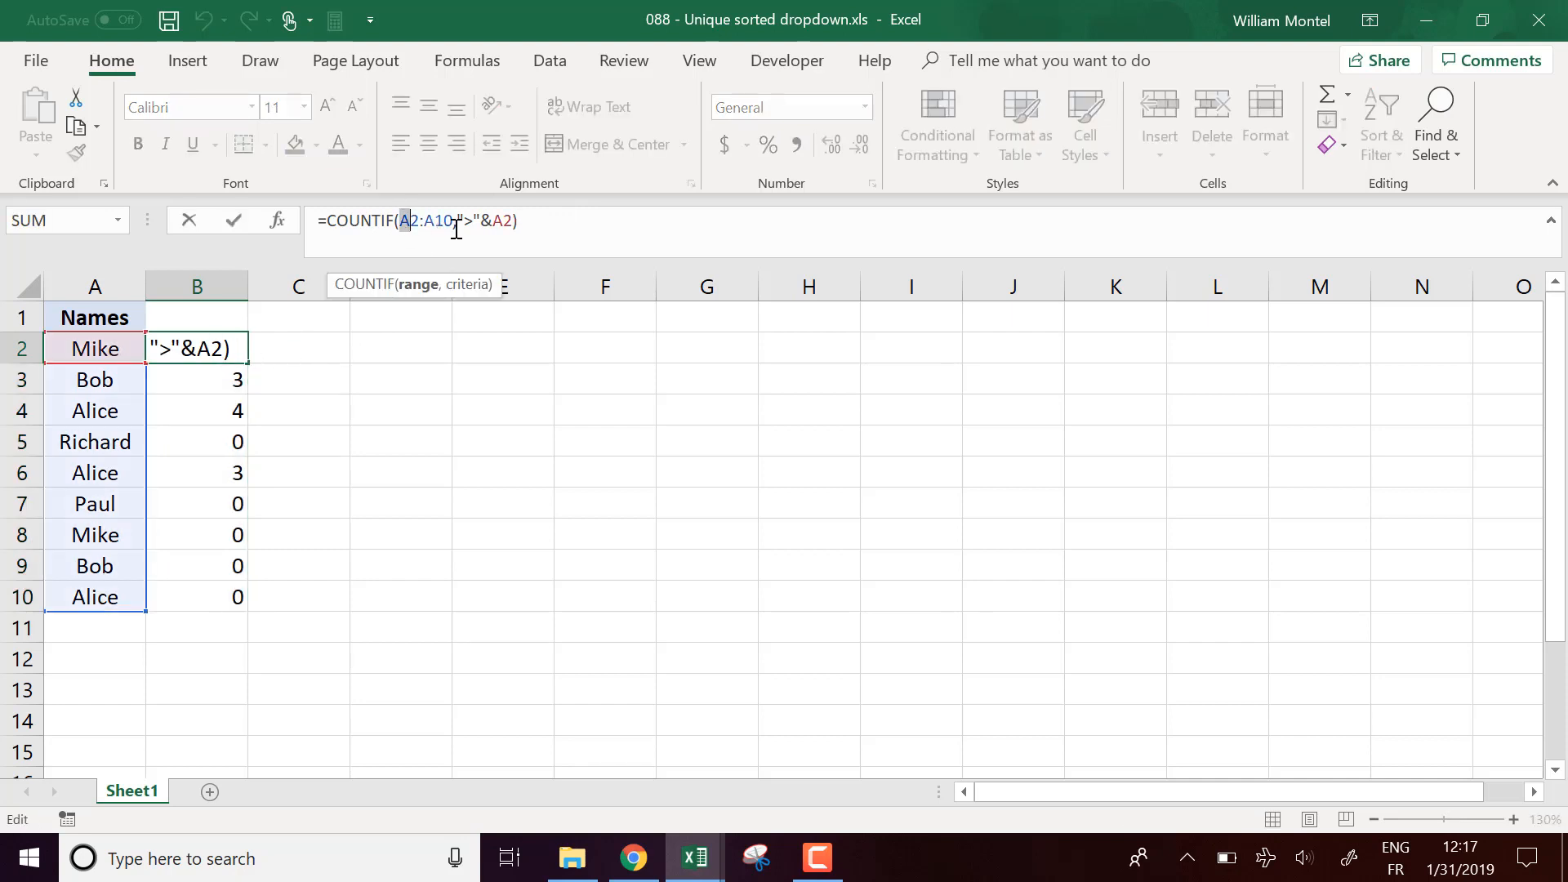
key("F4")
double_click(441, 220)
key("F4")
key("Return")
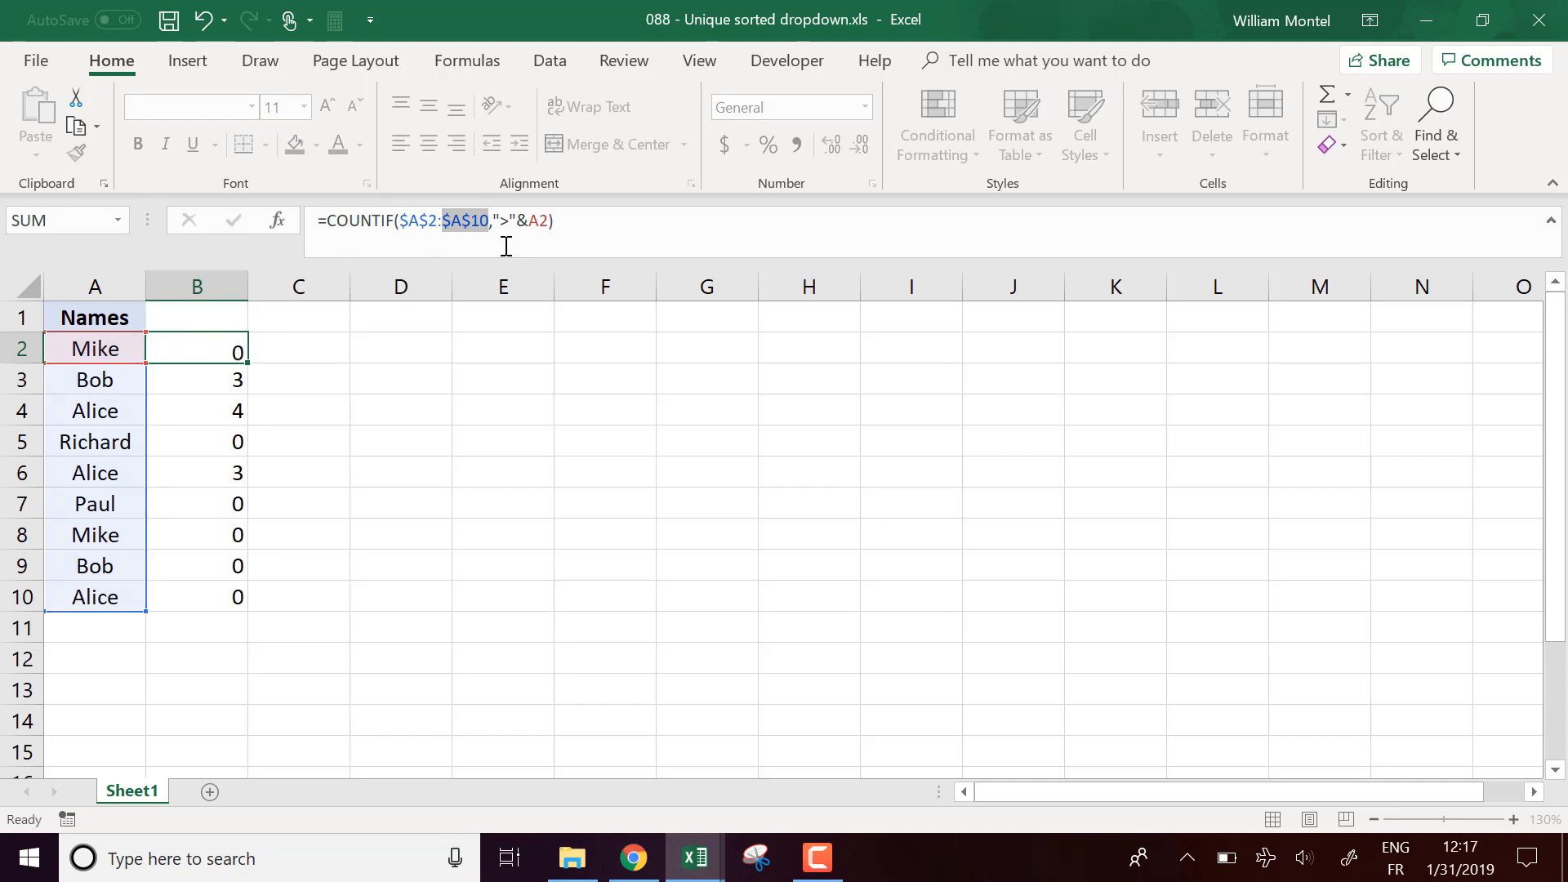
left_click(233, 351)
double_click(247, 362)
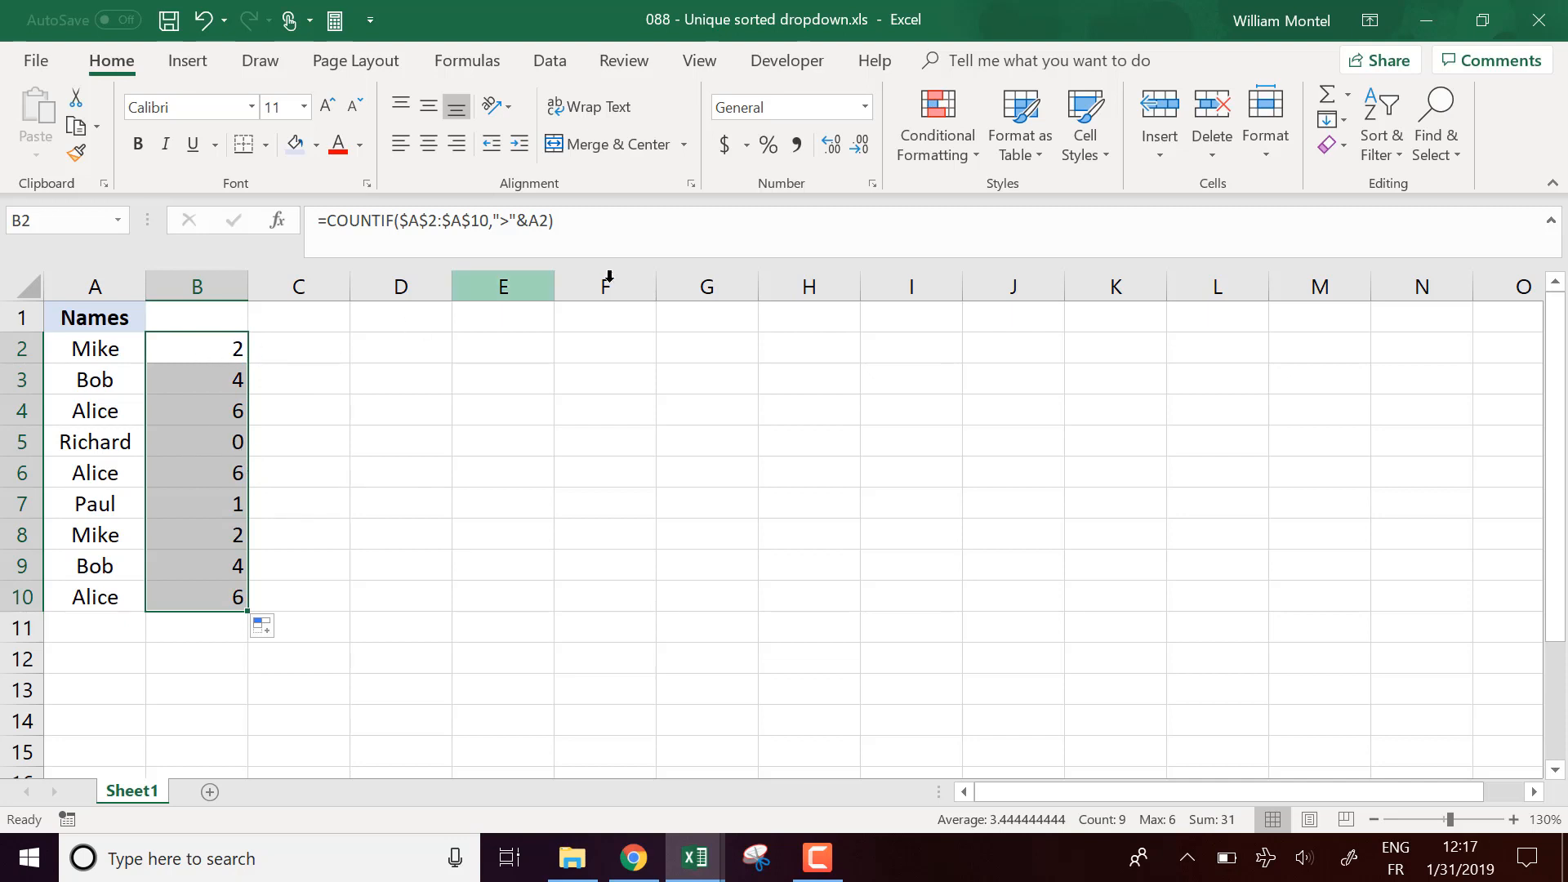
Step: Change the COUNTIF criterion in B2 to "<"&A2 and fill the formula down to B10
left_click(208, 339)
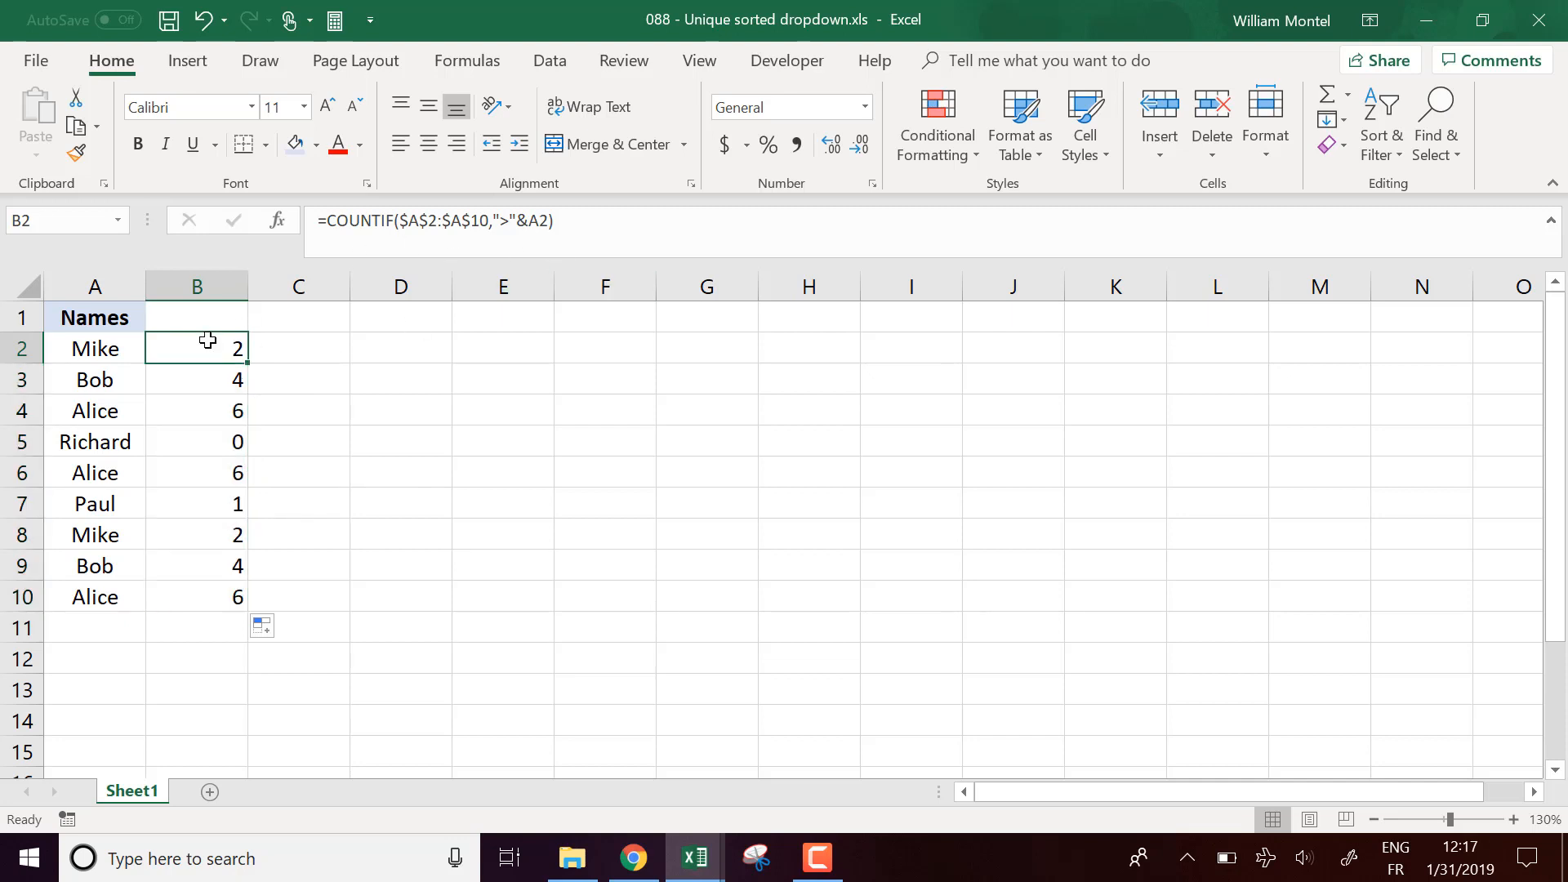
left_click(506, 221)
type("<")
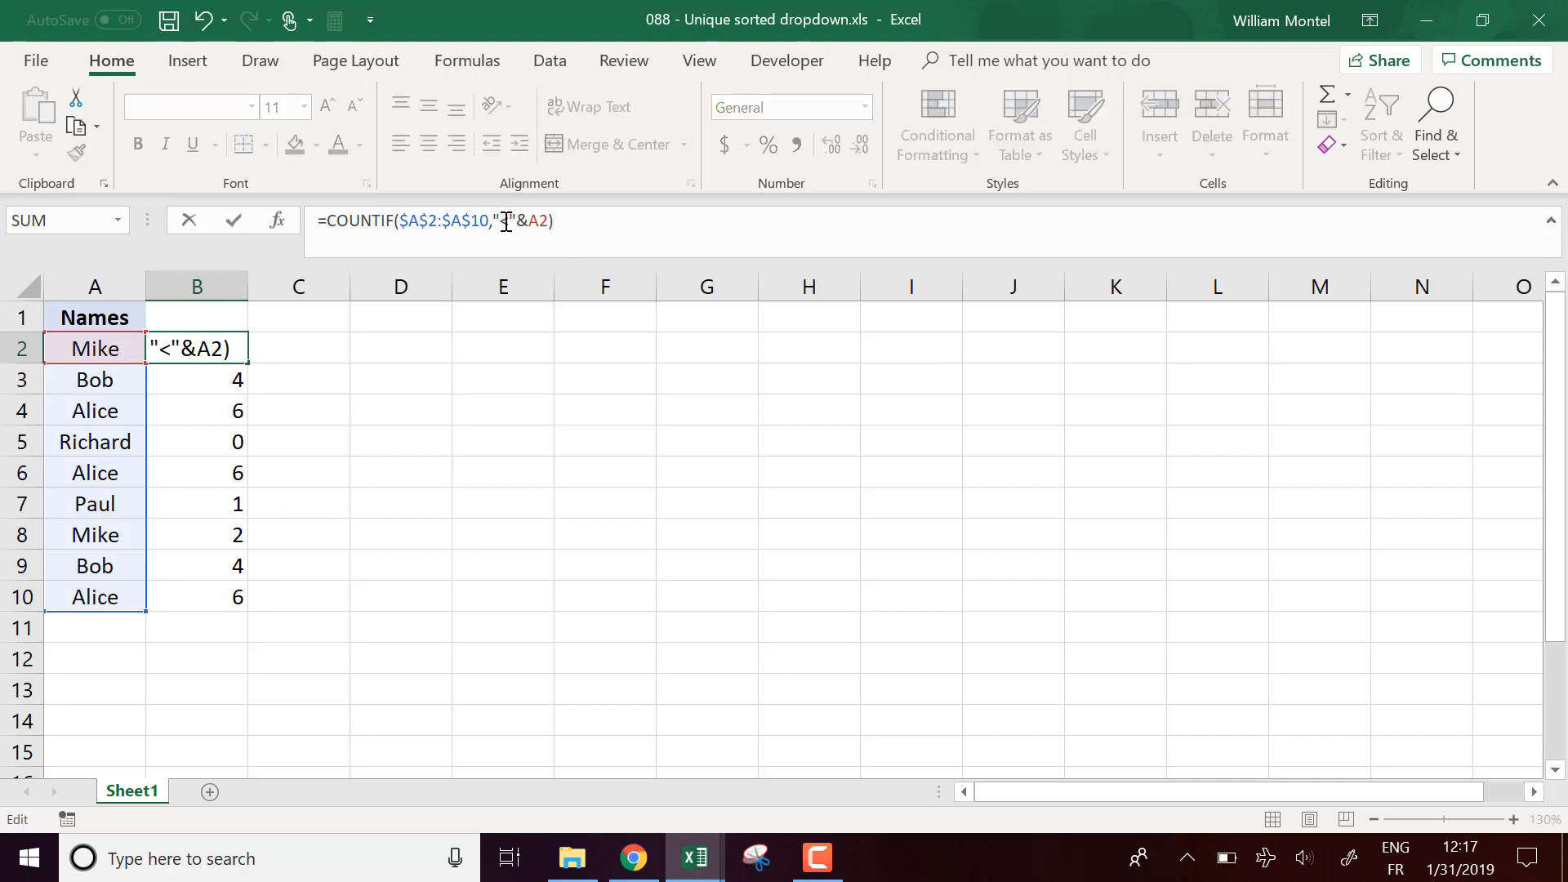
key("Return")
left_click(231, 340)
double_click(253, 361)
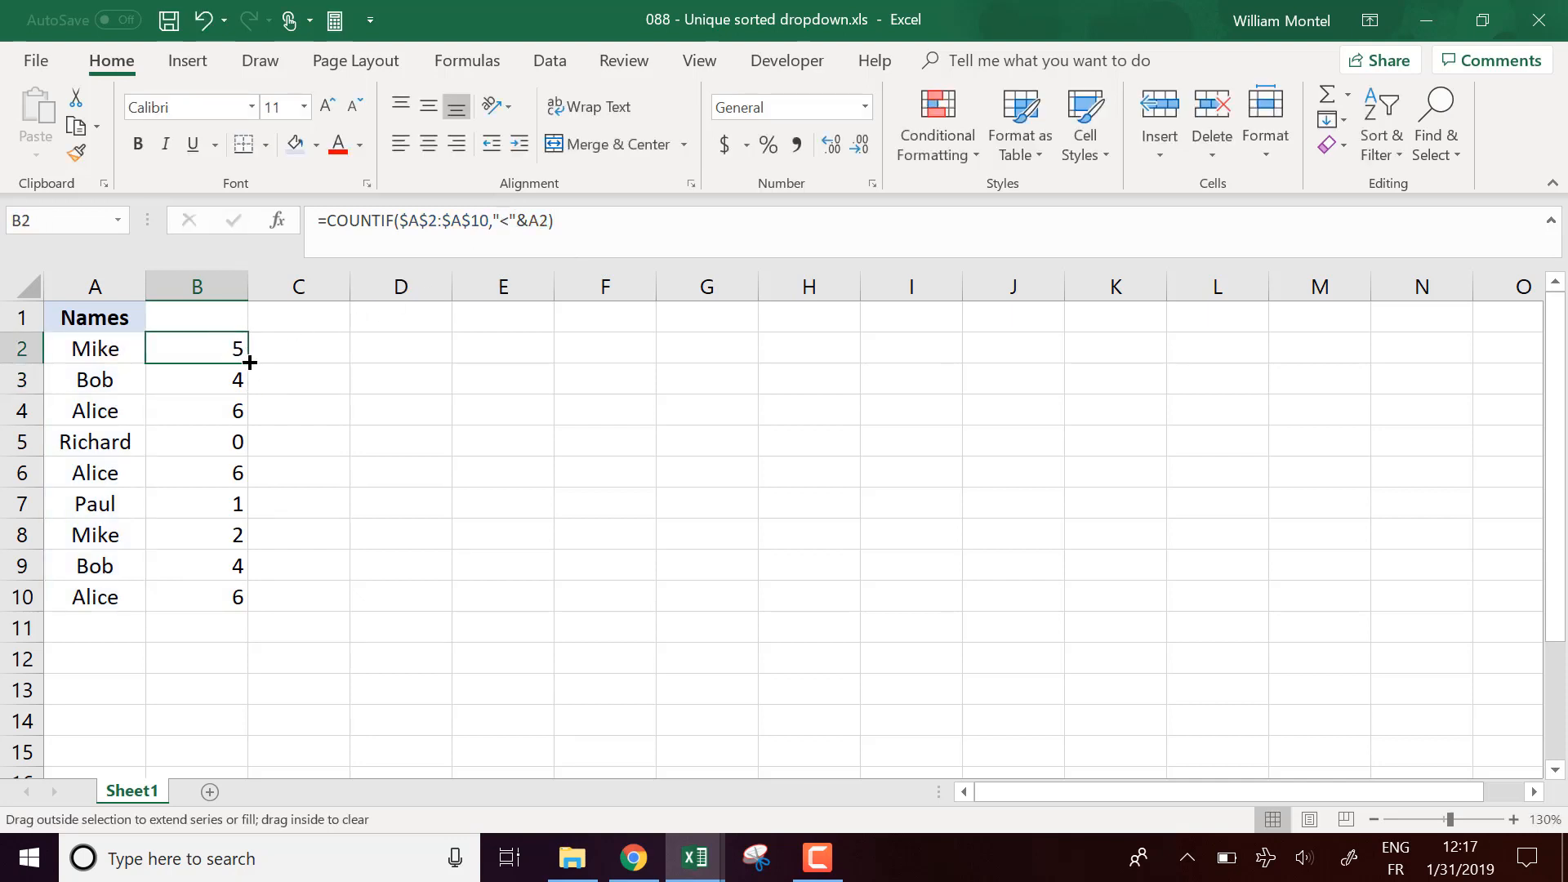
Step: Examine the COUNTIF ranks in column B against the alphabetical position of the names in column A
left_click(224, 408)
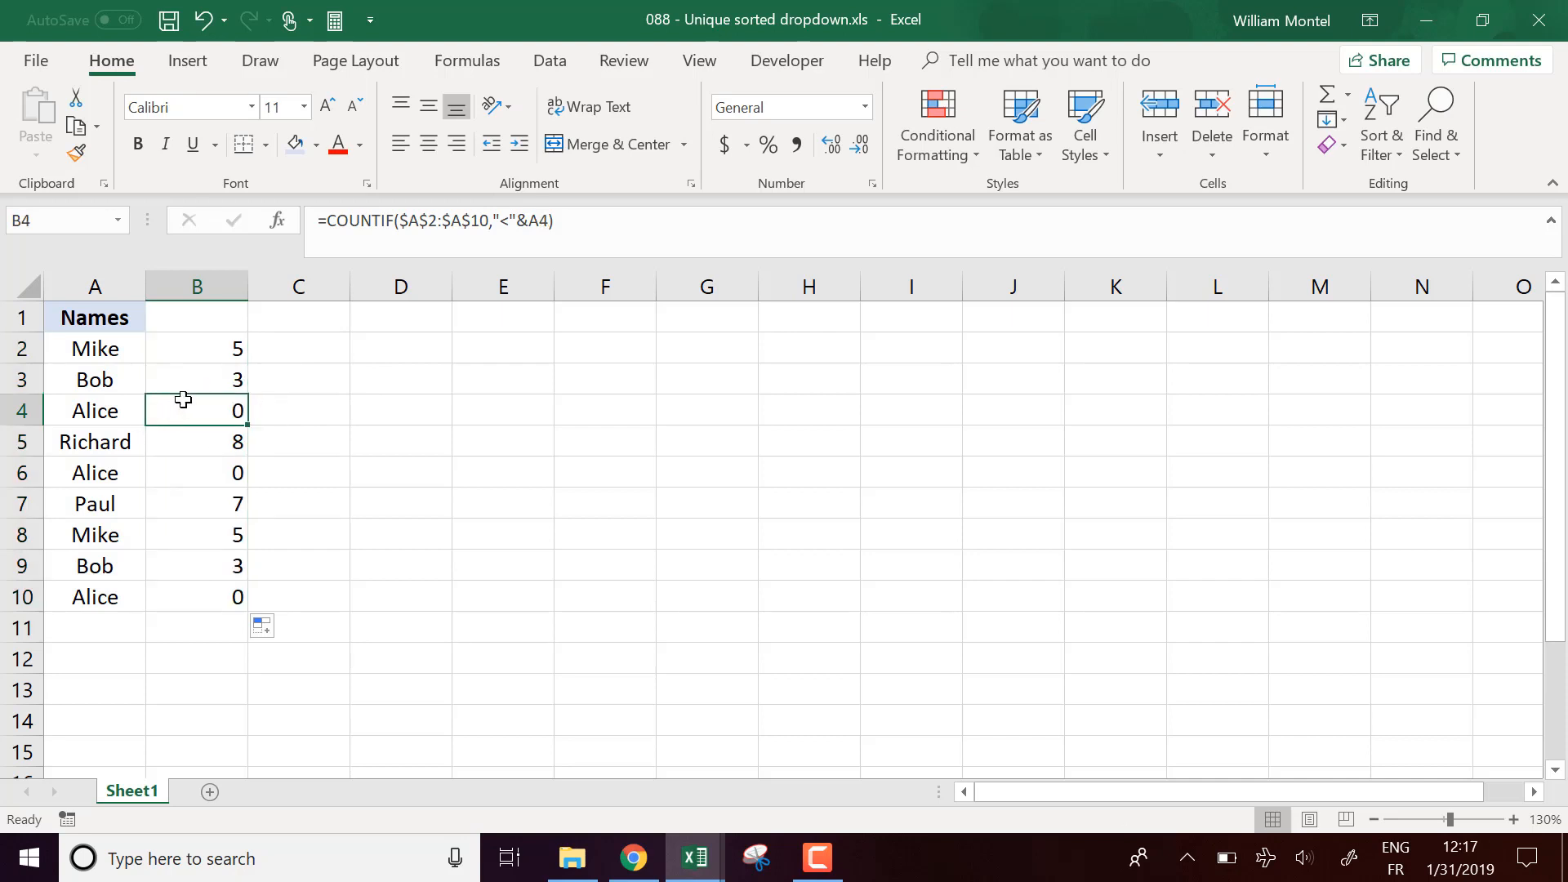
left_click(240, 445)
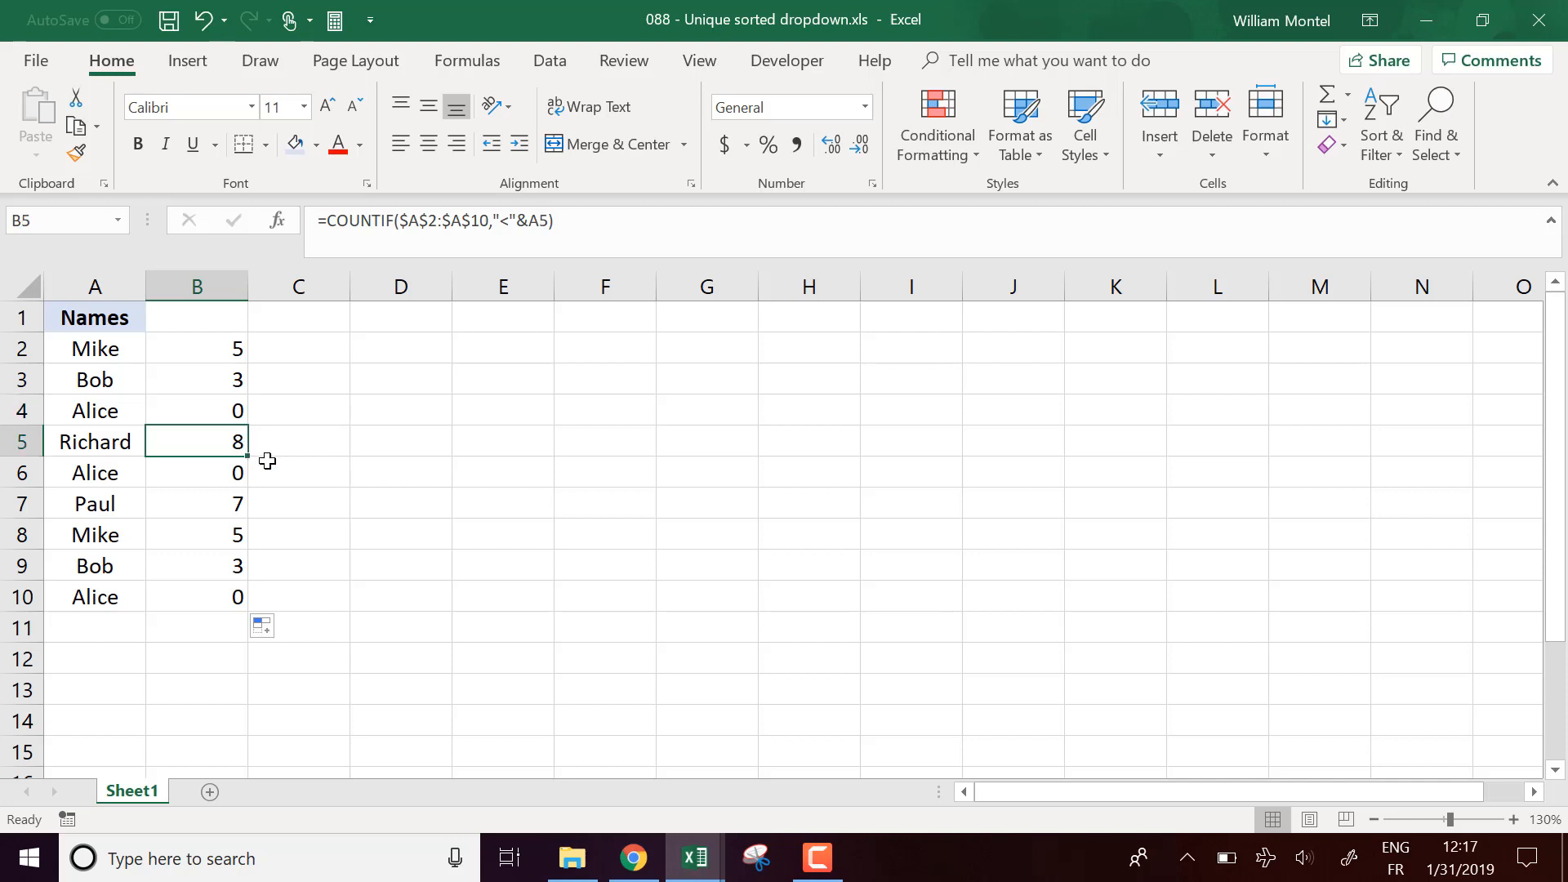
left_click(234, 411)
left_click(231, 374)
left_click(231, 348)
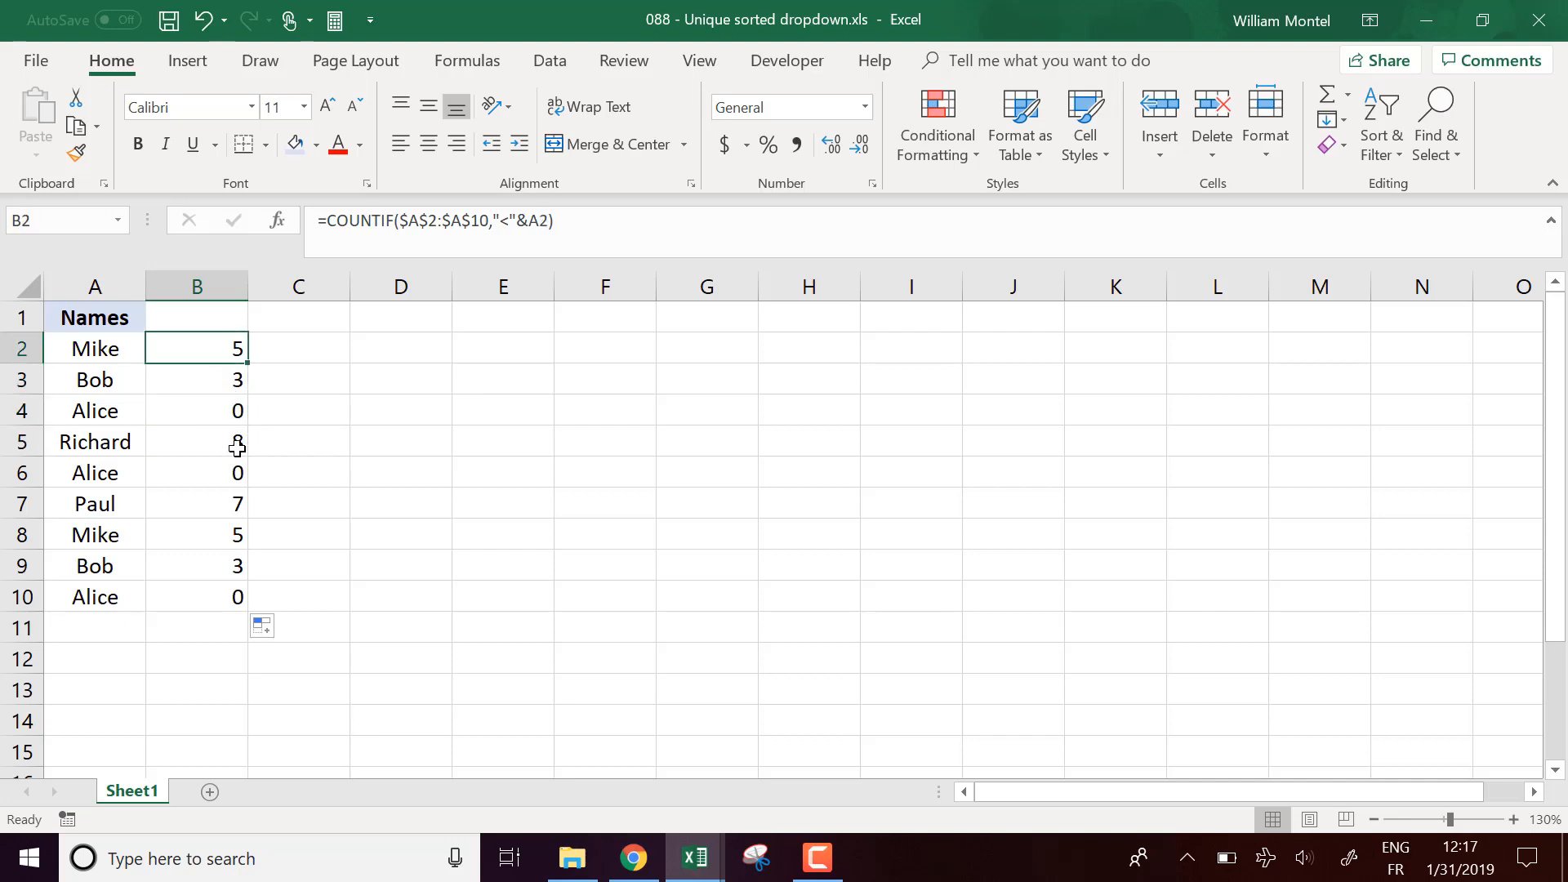
left_click(227, 504)
left_click(229, 449)
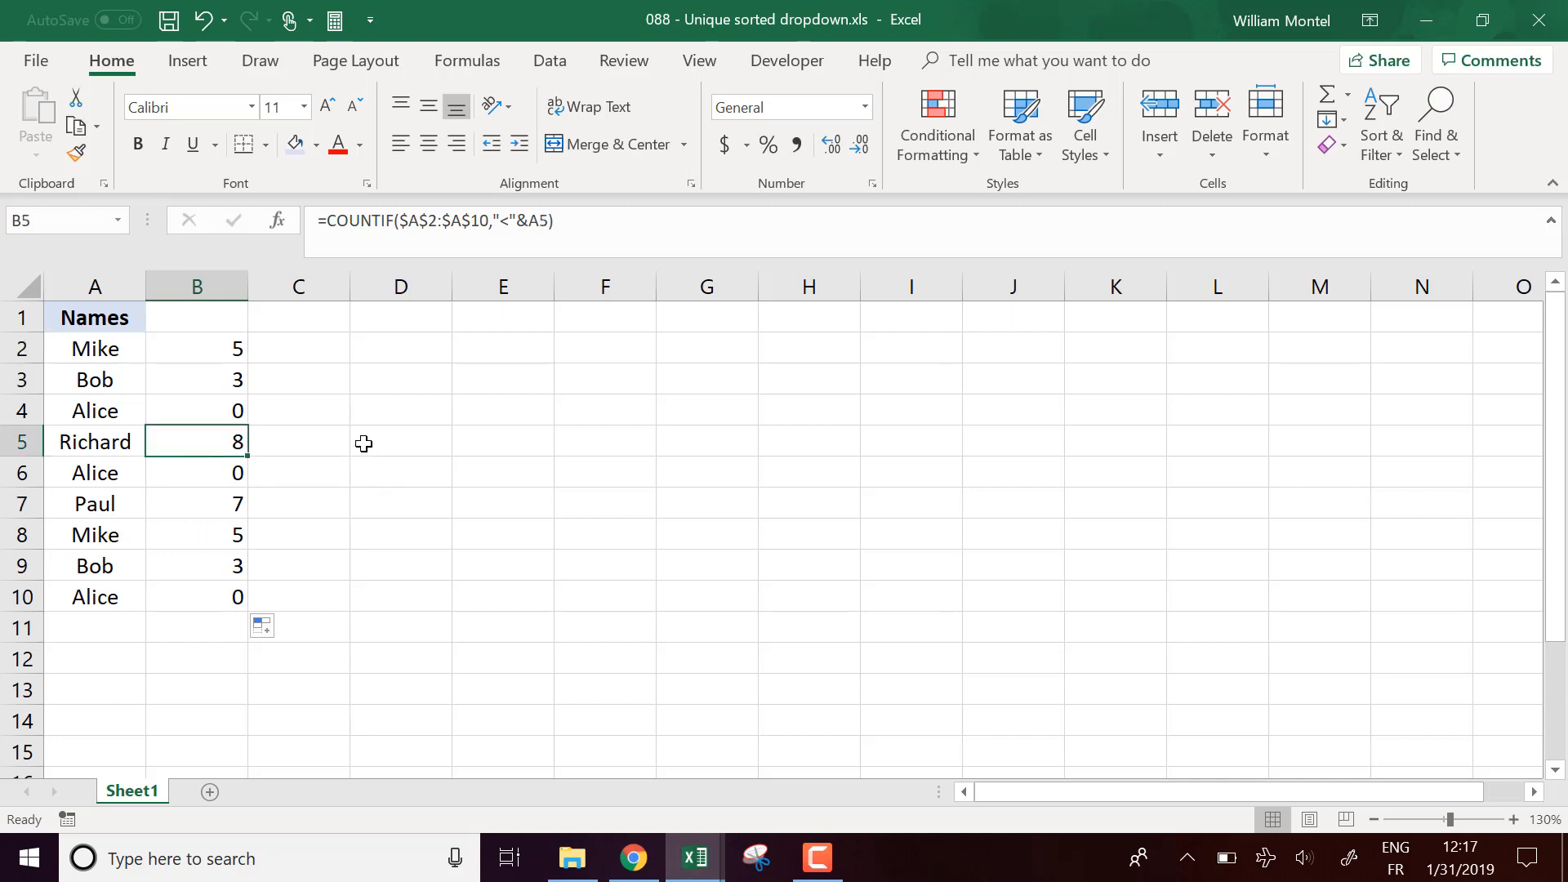
Step: Enter the headings "Order" in B1 and "Unique order" in C1, and widen column C to fit its heading
left_click(233, 318)
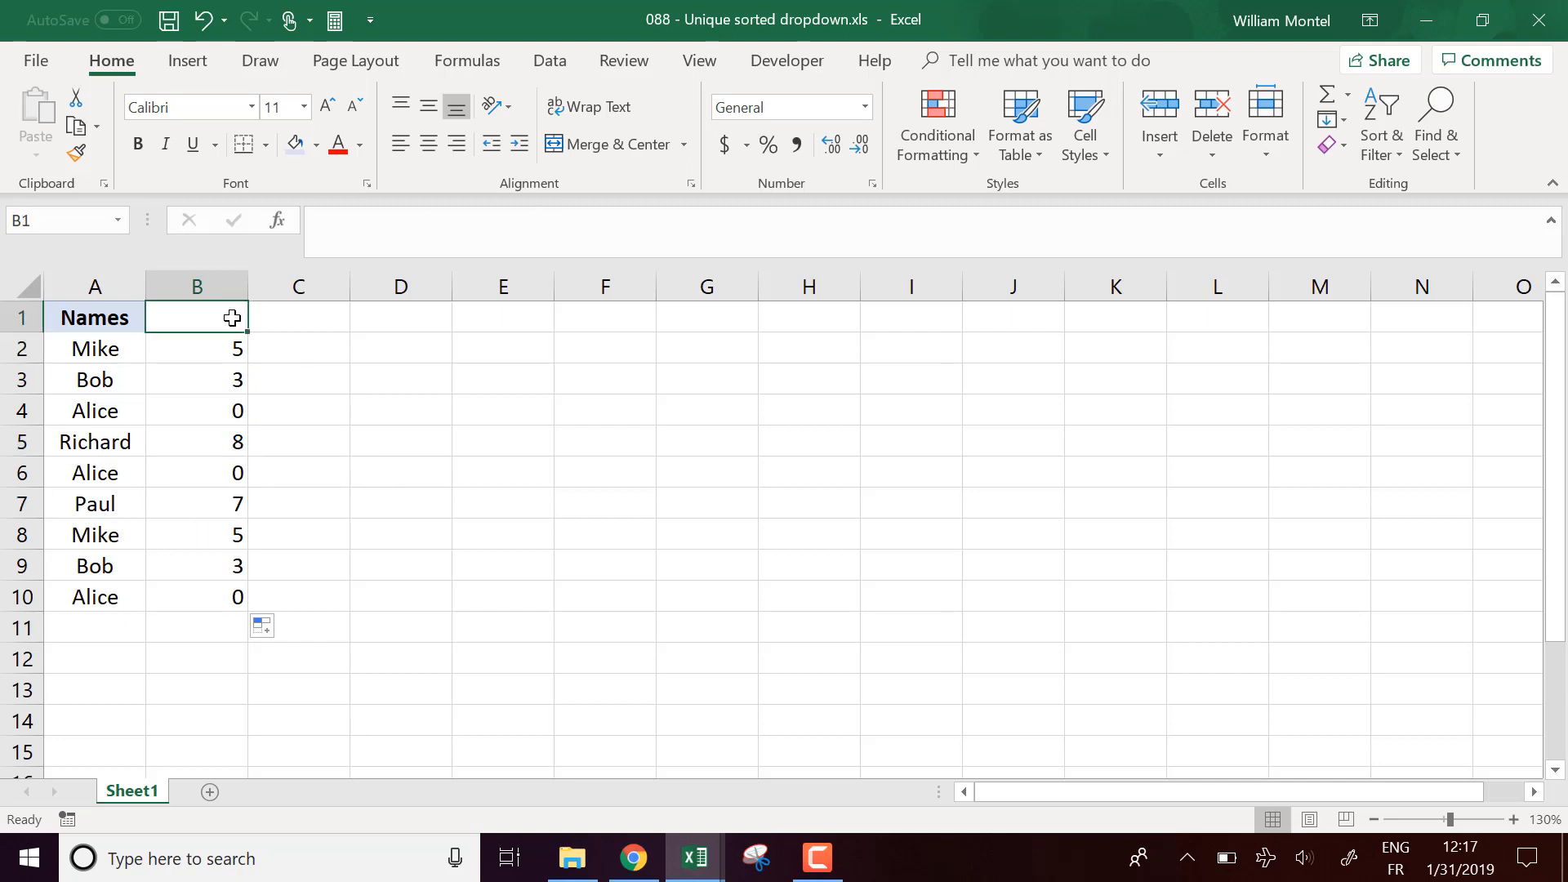
type("rOrder")
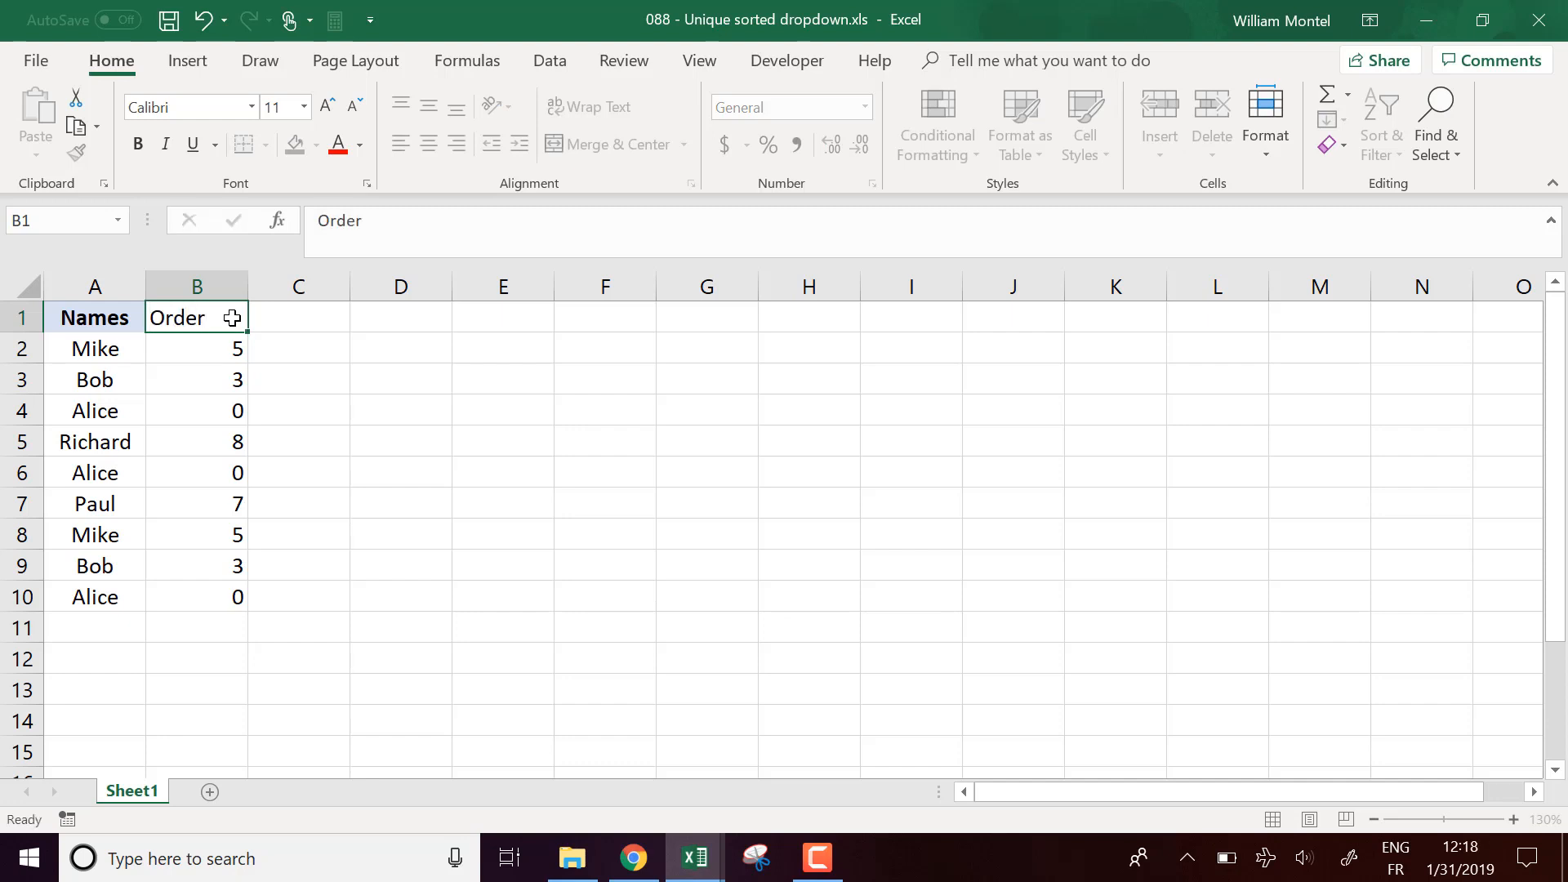
key("Return")
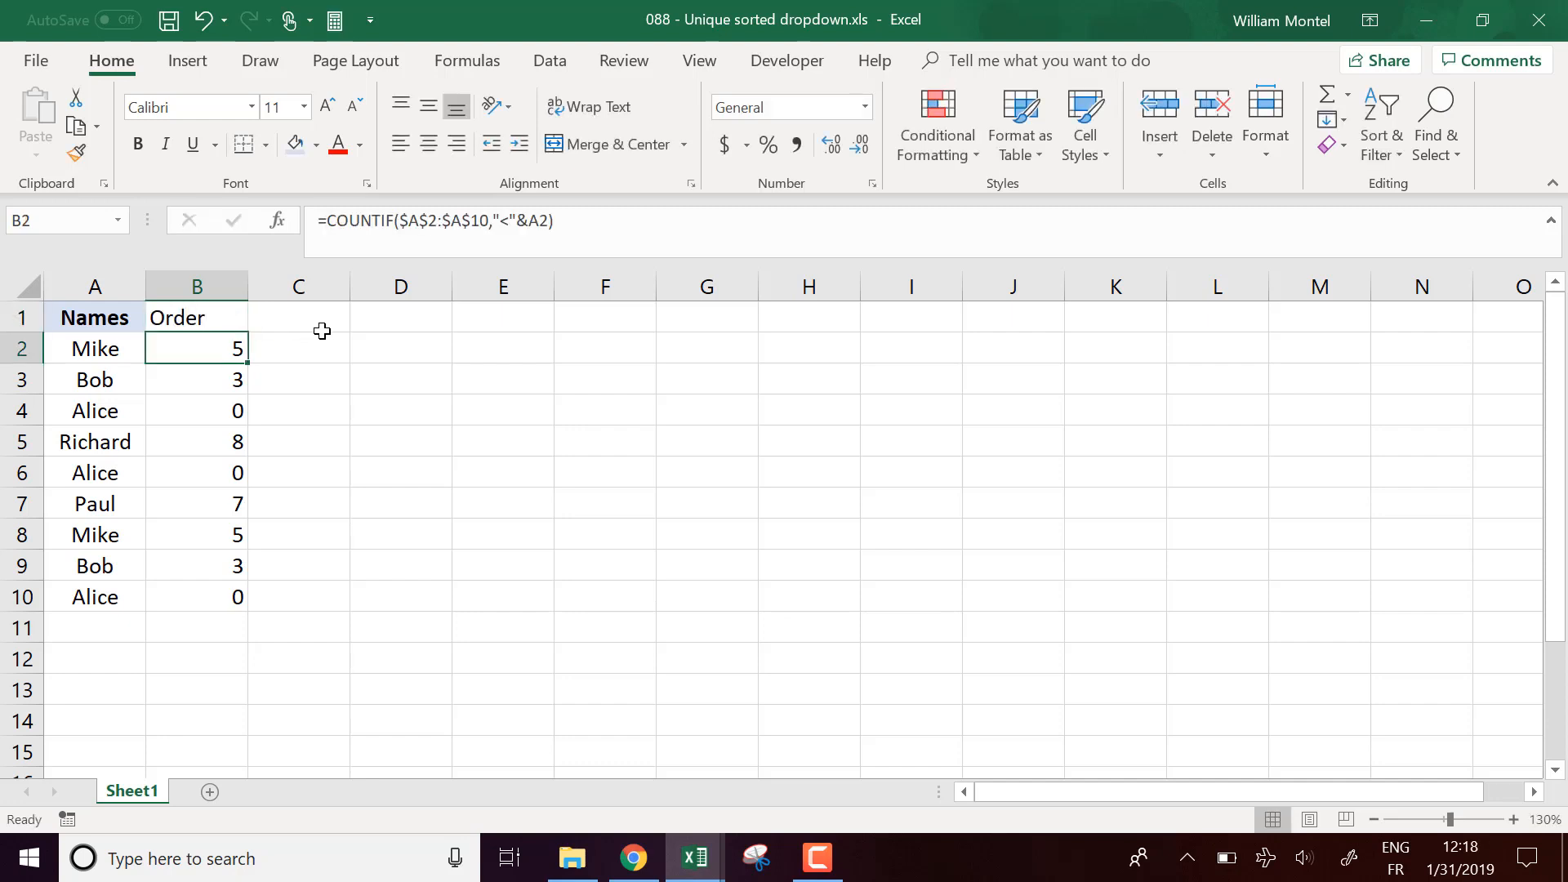
left_click(342, 317)
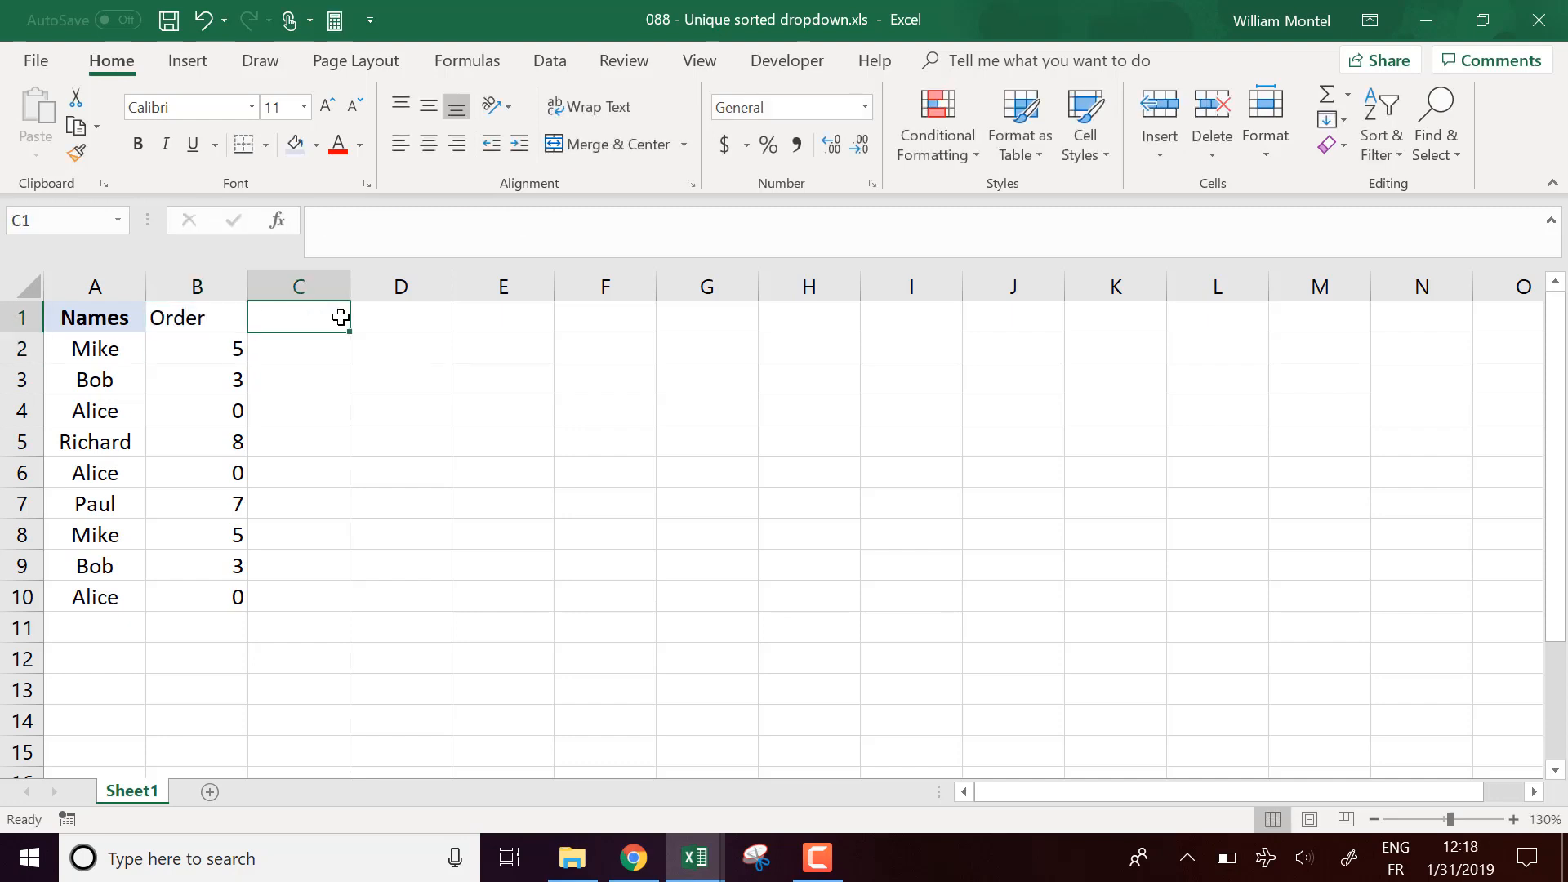
type("Unique")
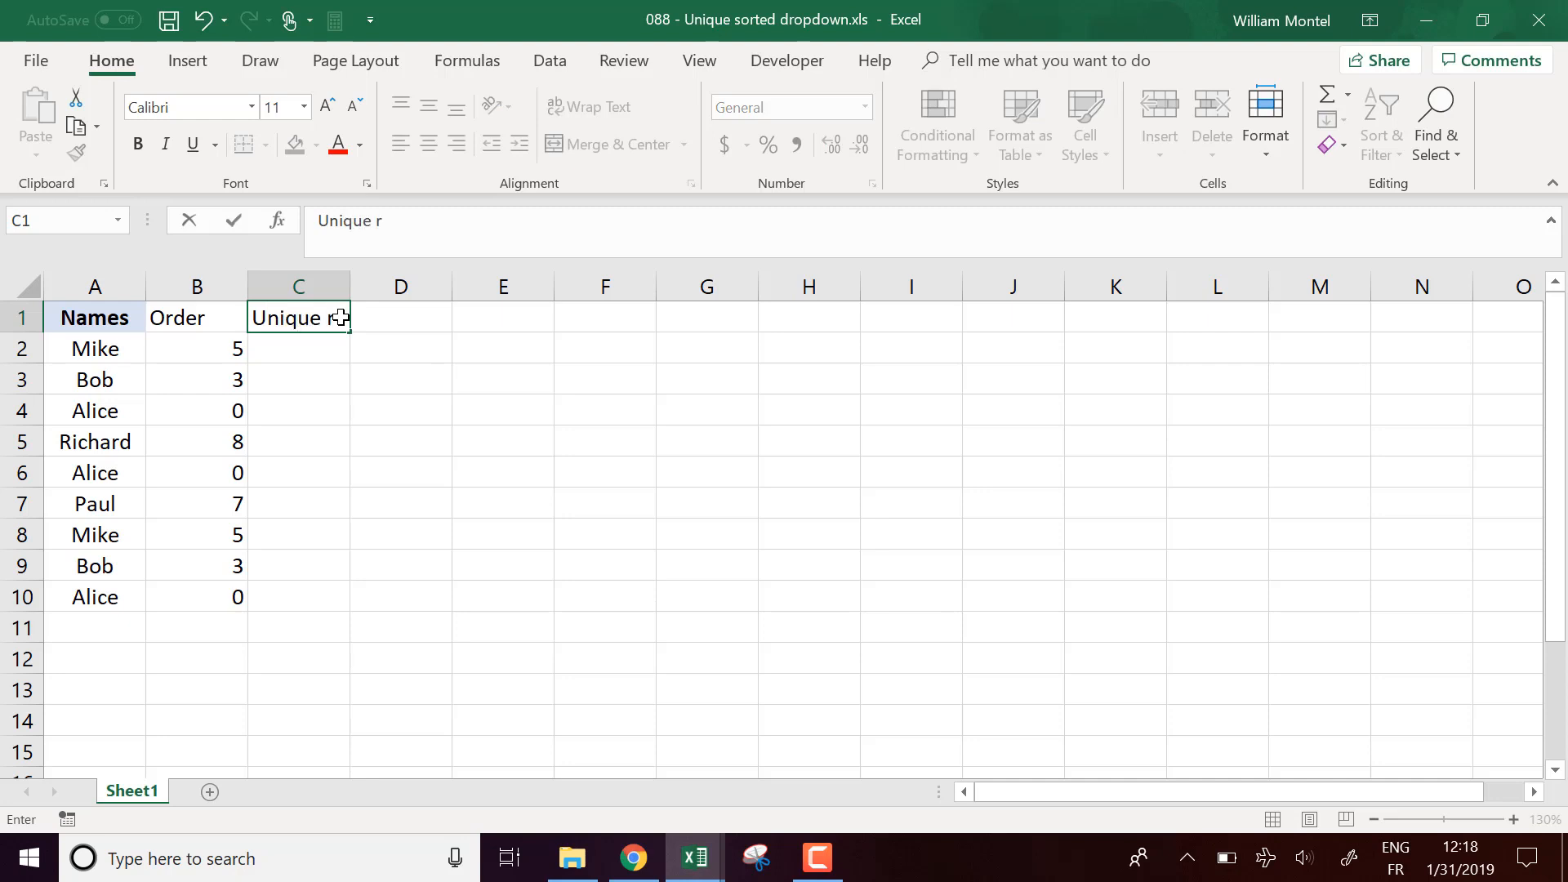
type(" order")
key("Return")
left_click(241, 351)
left_click(244, 535)
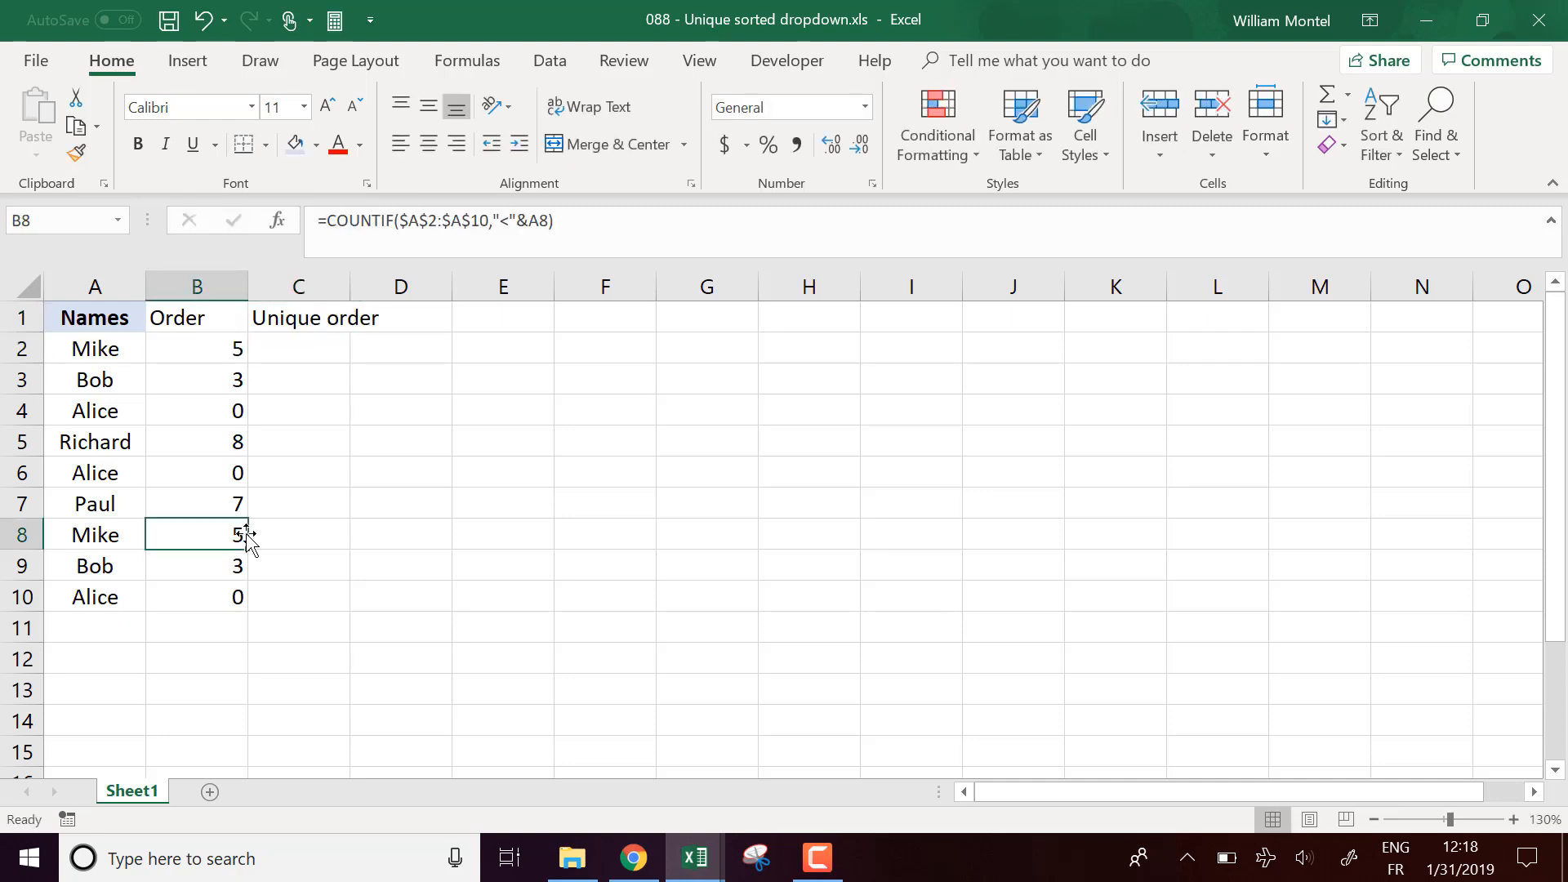
left_click_drag(351, 287, 390, 288)
Step: Begin an IF formula in C2 whose test counts B2 in the expanding range, COUNTIF($B$2:B2,B2)
left_click(339, 344)
type("=")
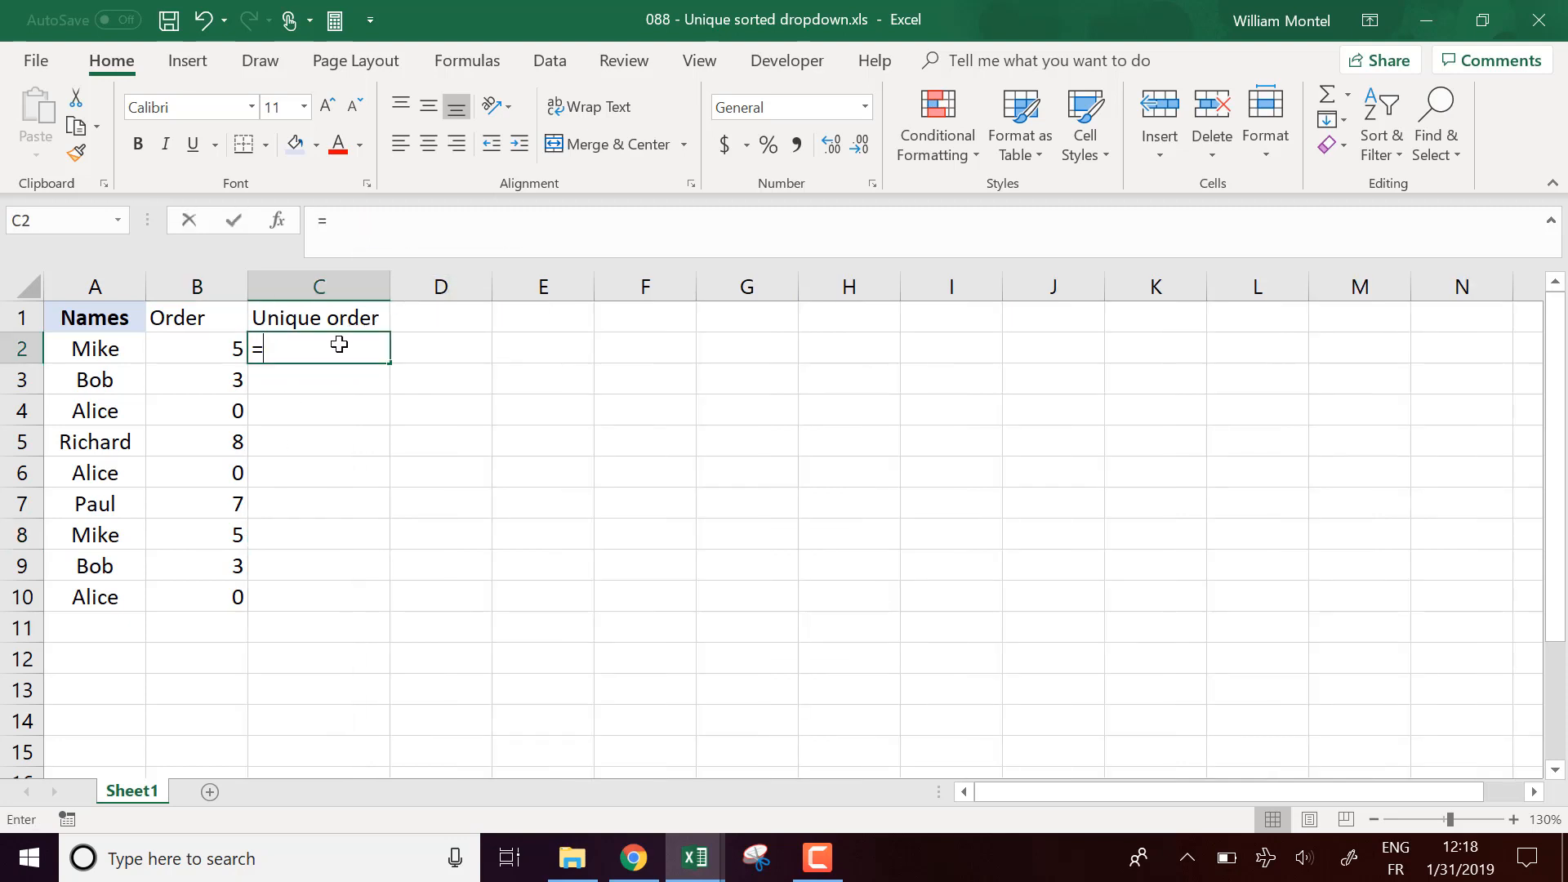
type("if(")
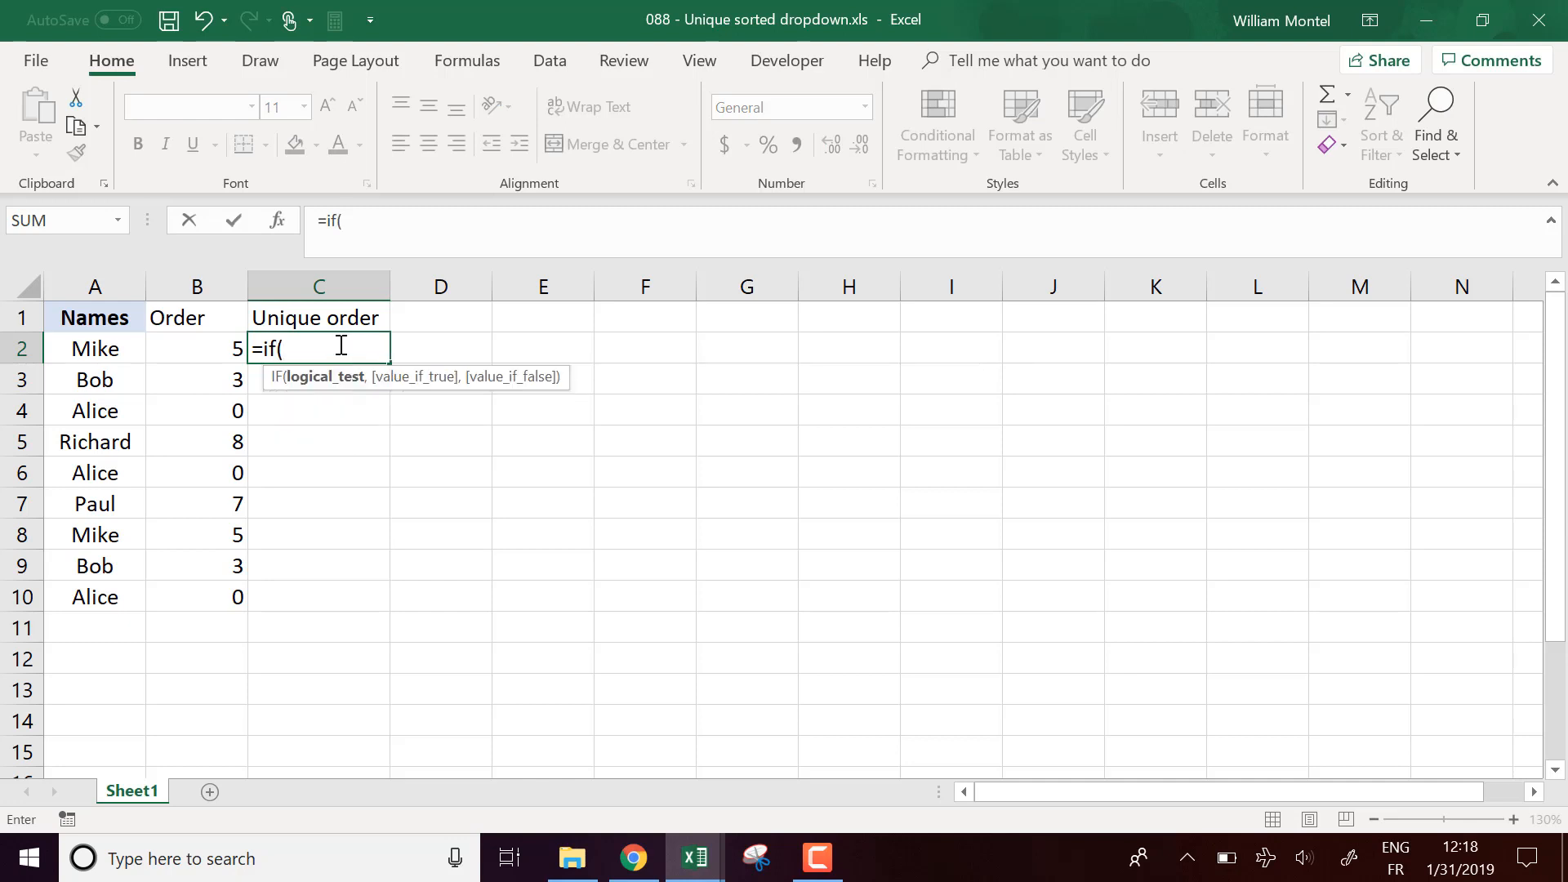
type("countif(")
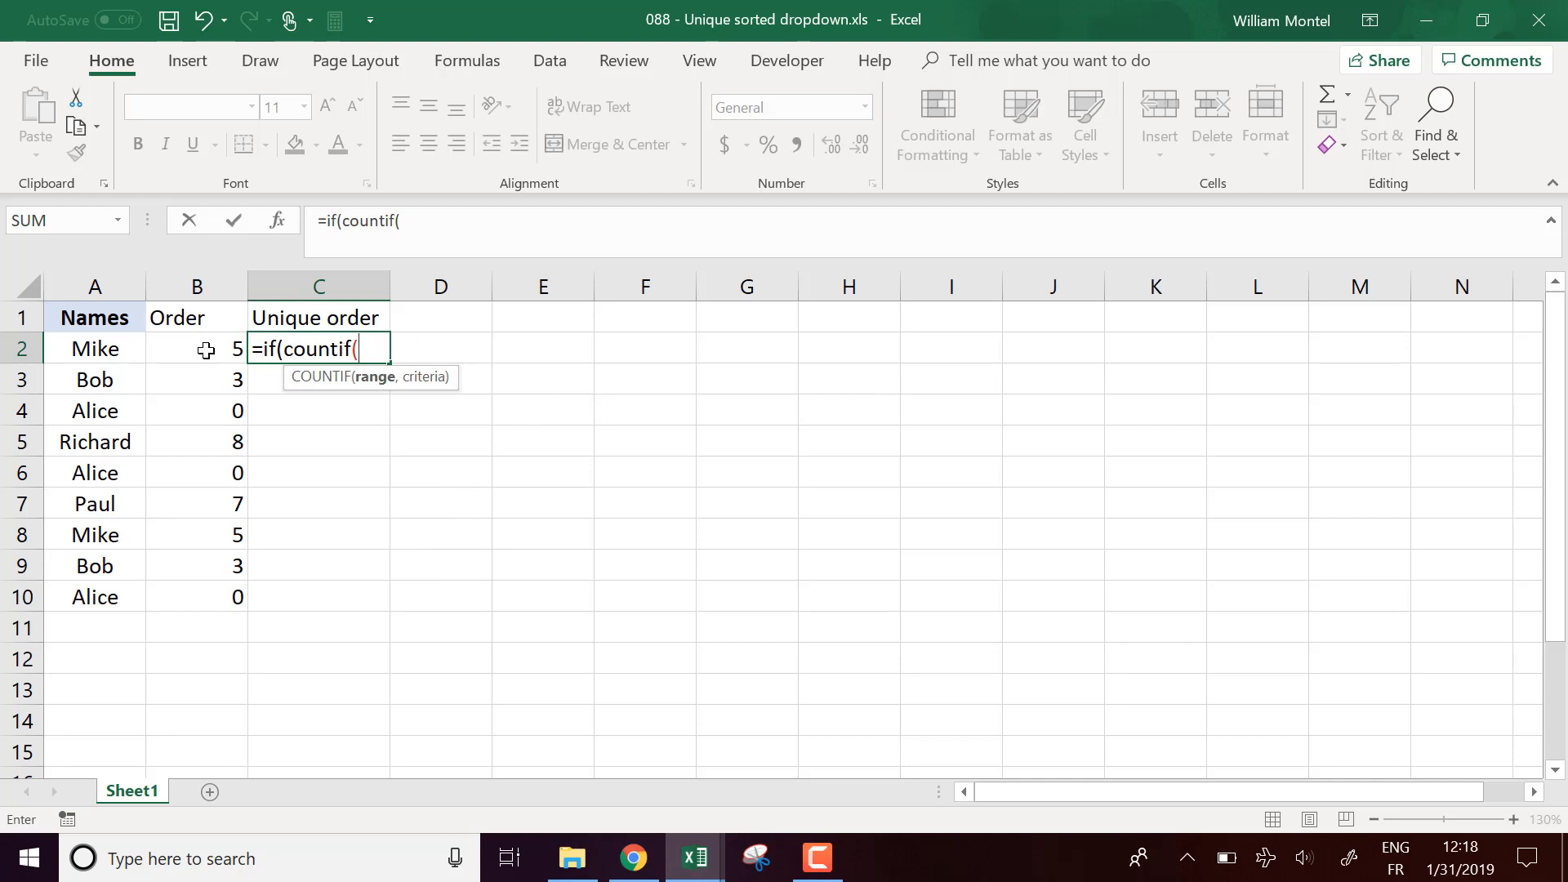
left_click(210, 286)
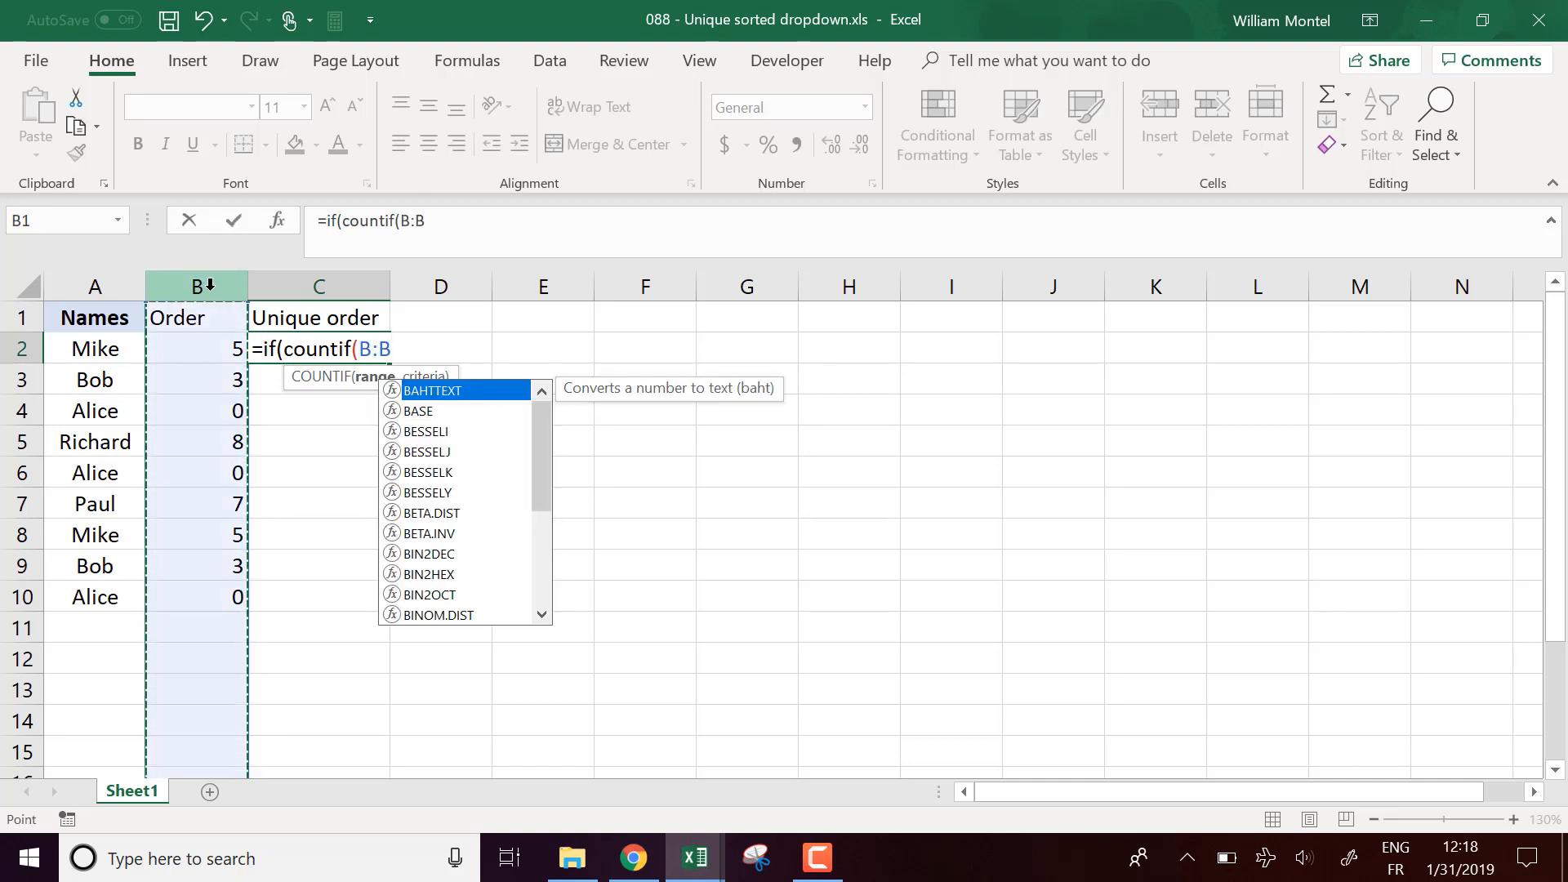
type(",")
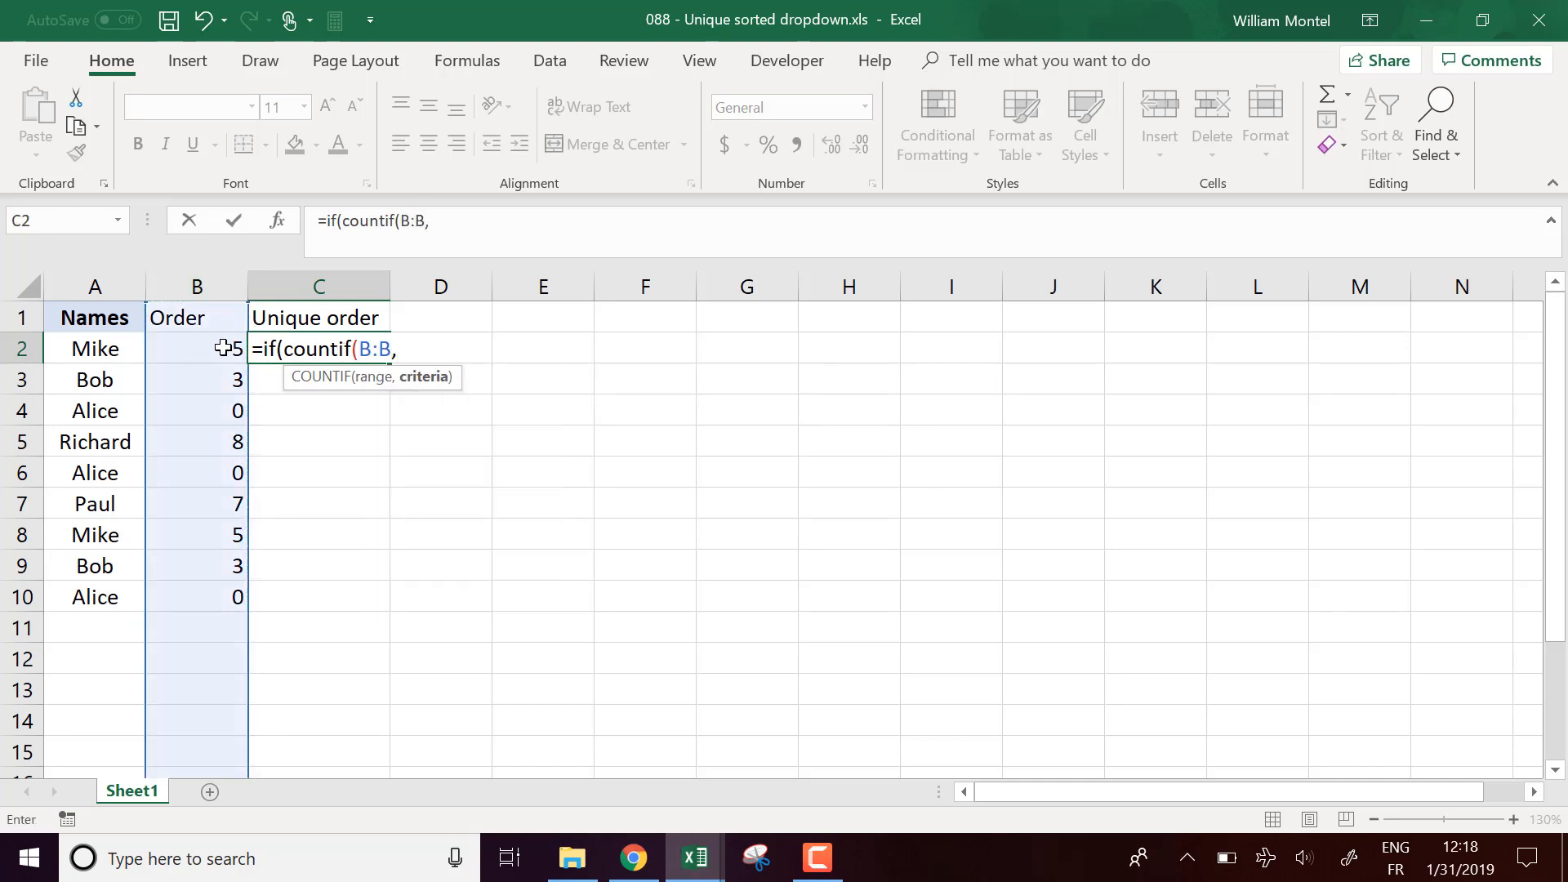
left_click(370, 350)
type("2")
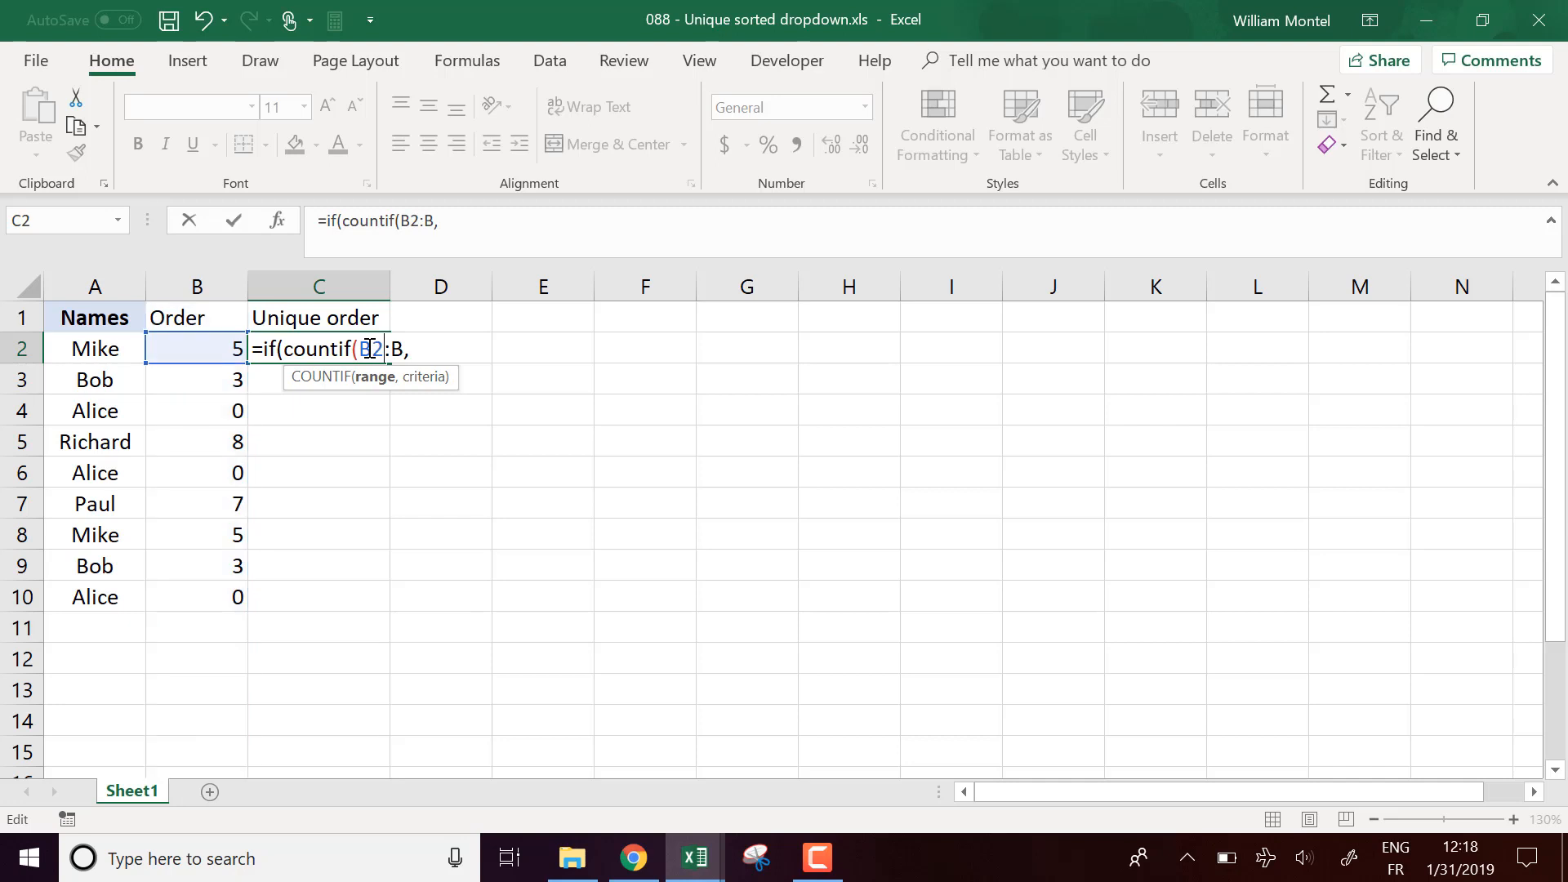
key("F4")
left_click(428, 351)
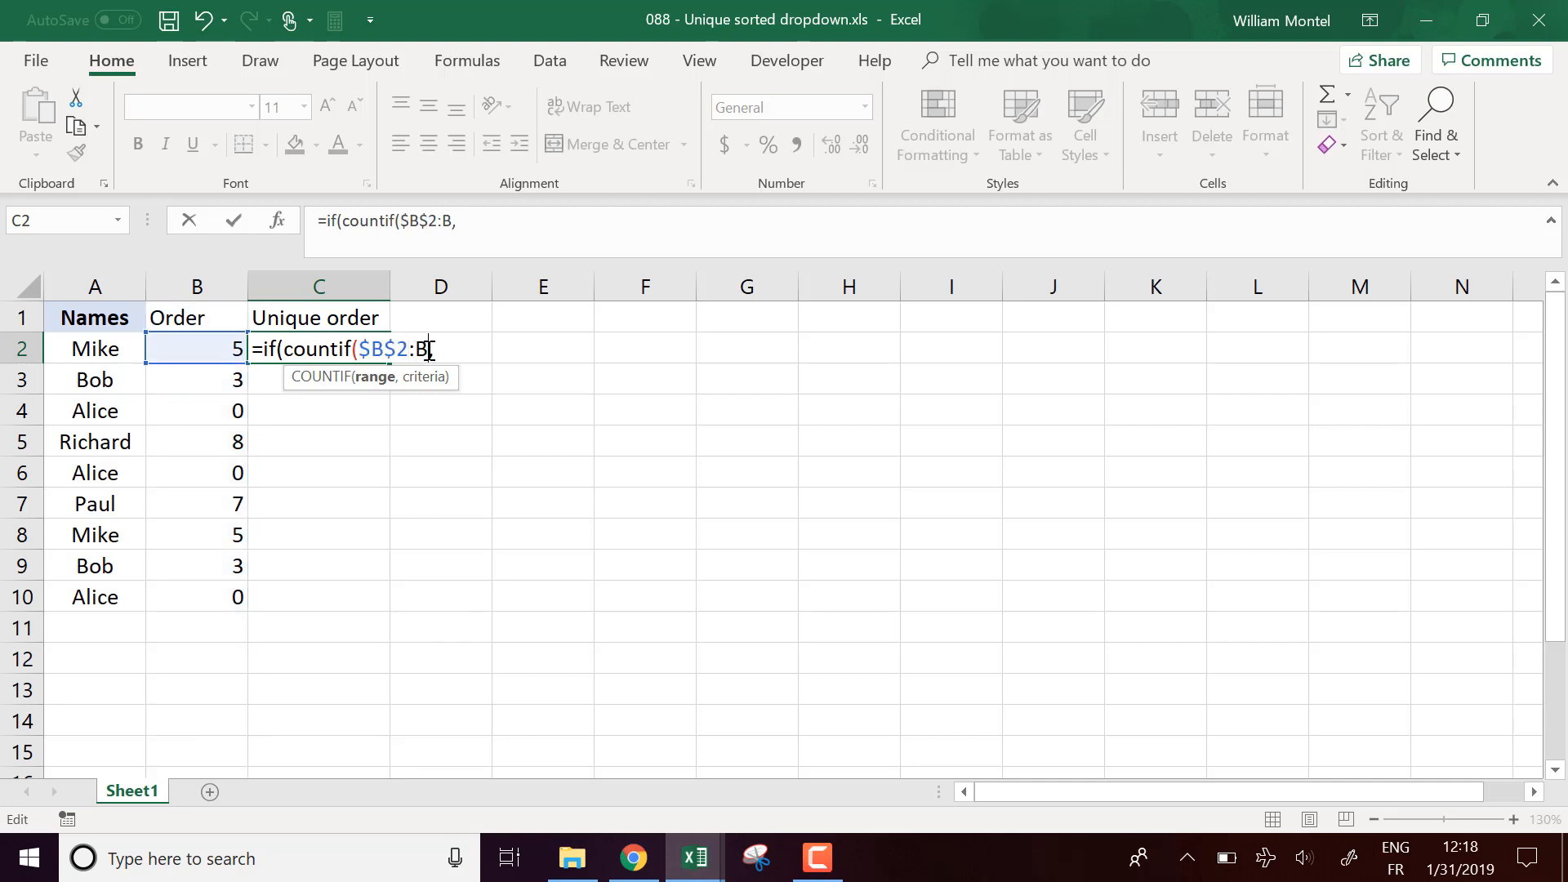
type("2")
left_click(217, 347)
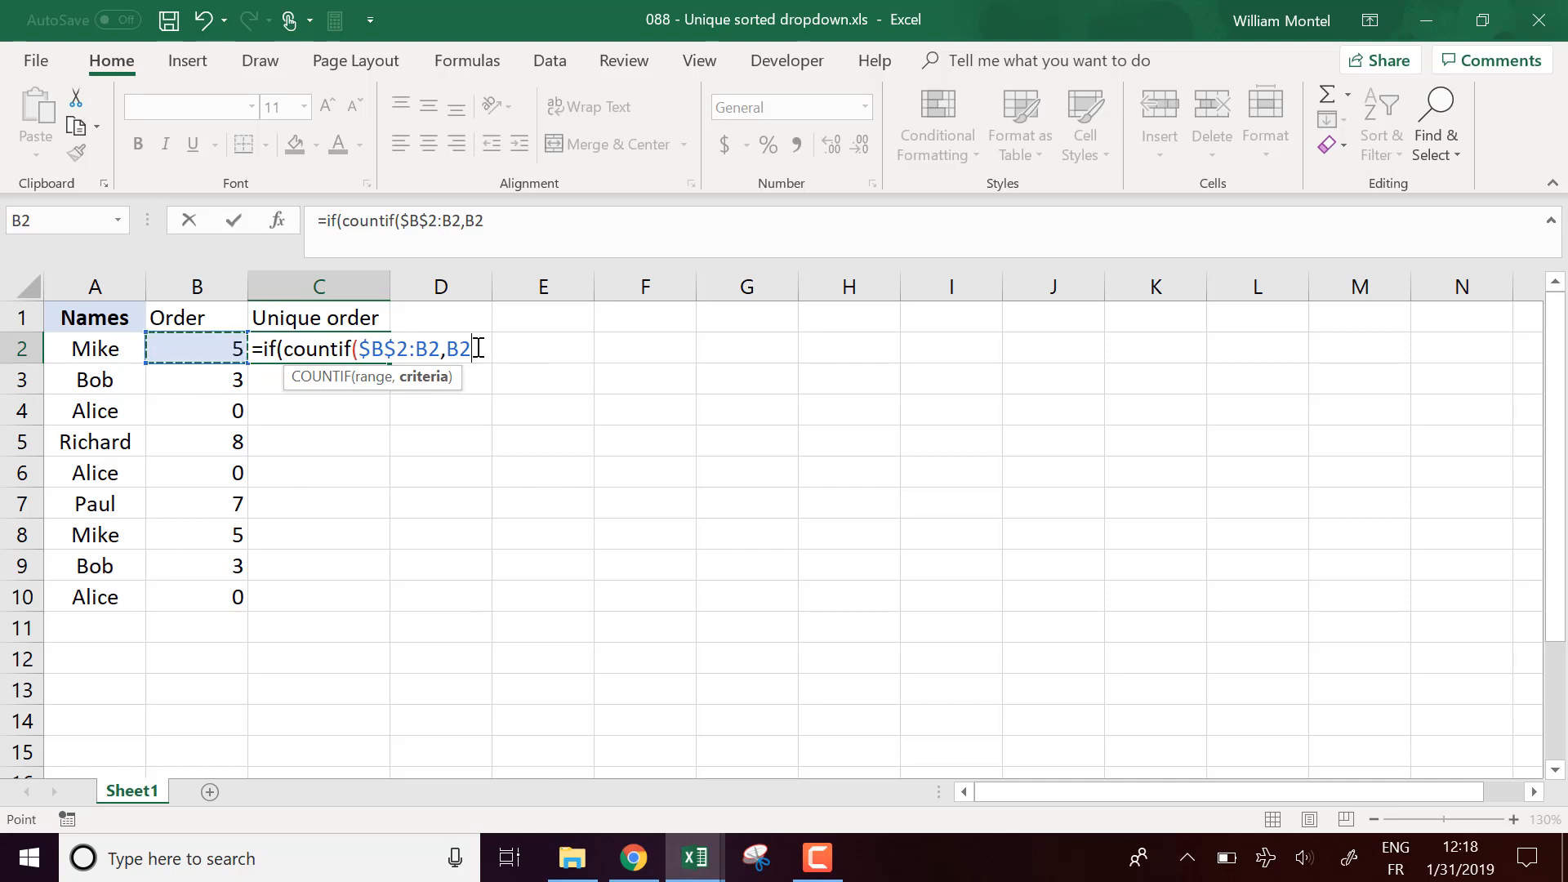
type(")")
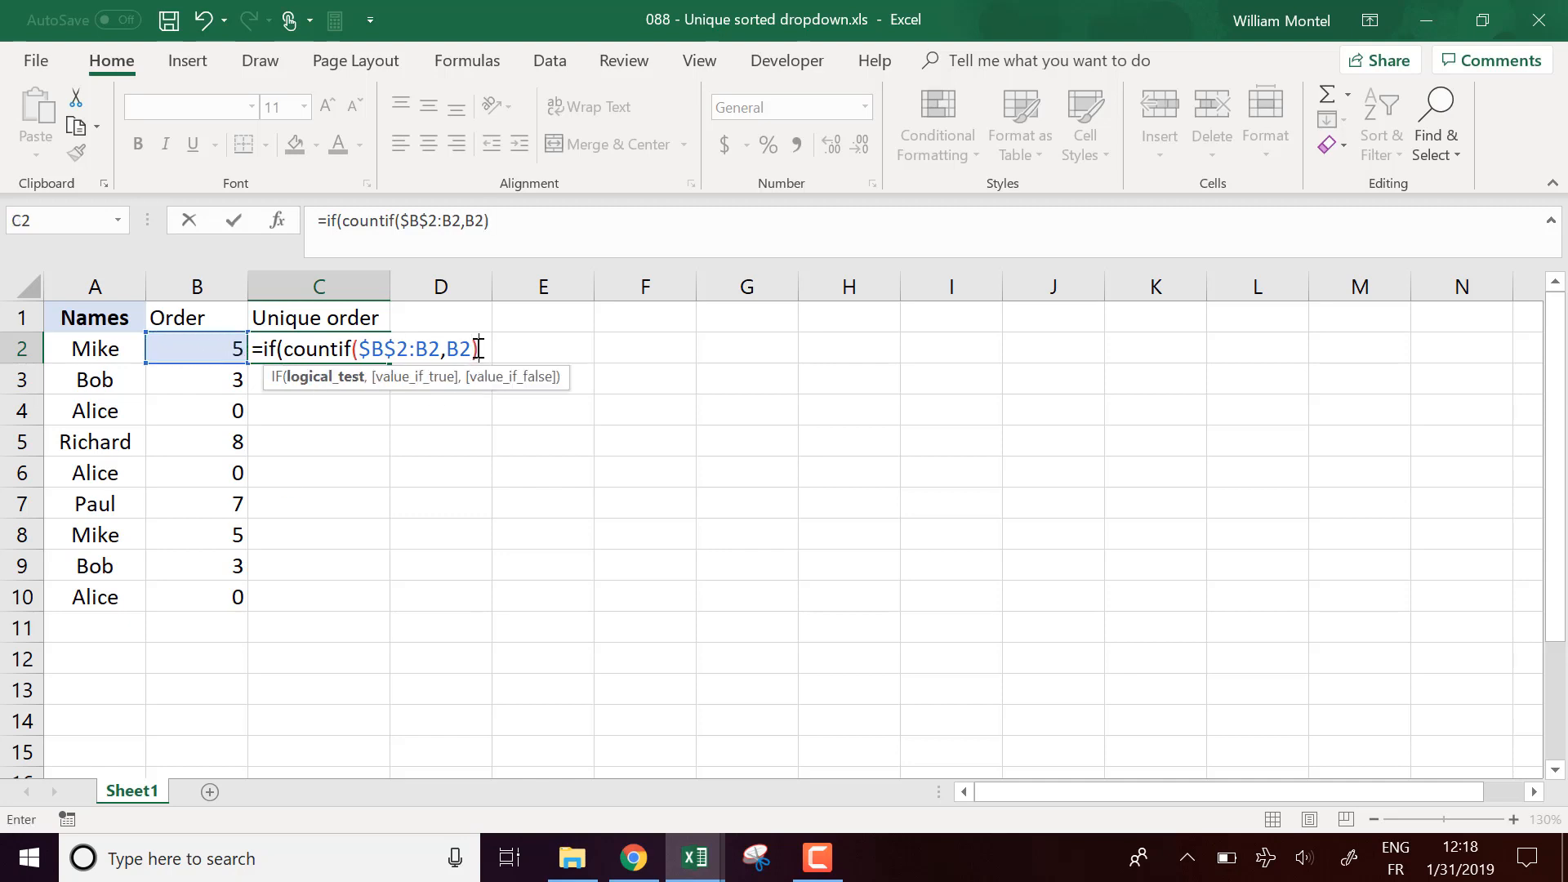
Step: Complete the C2 formula with the test =1, returning B2 if true and "" otherwise, and fill it down to C10
type("=1,")
left_click(223, 349)
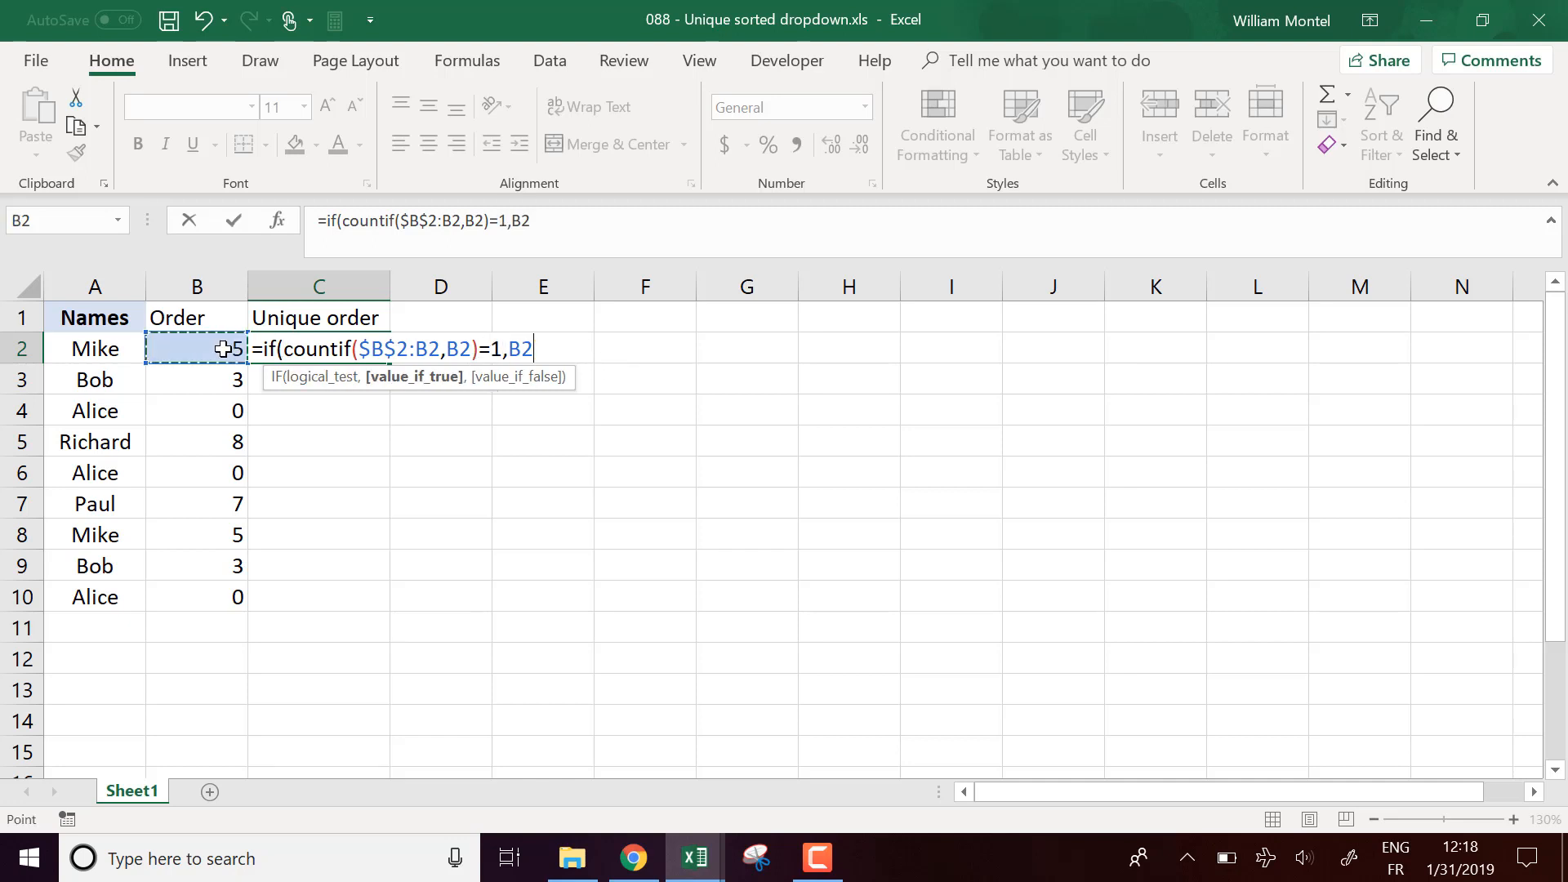
type(",")
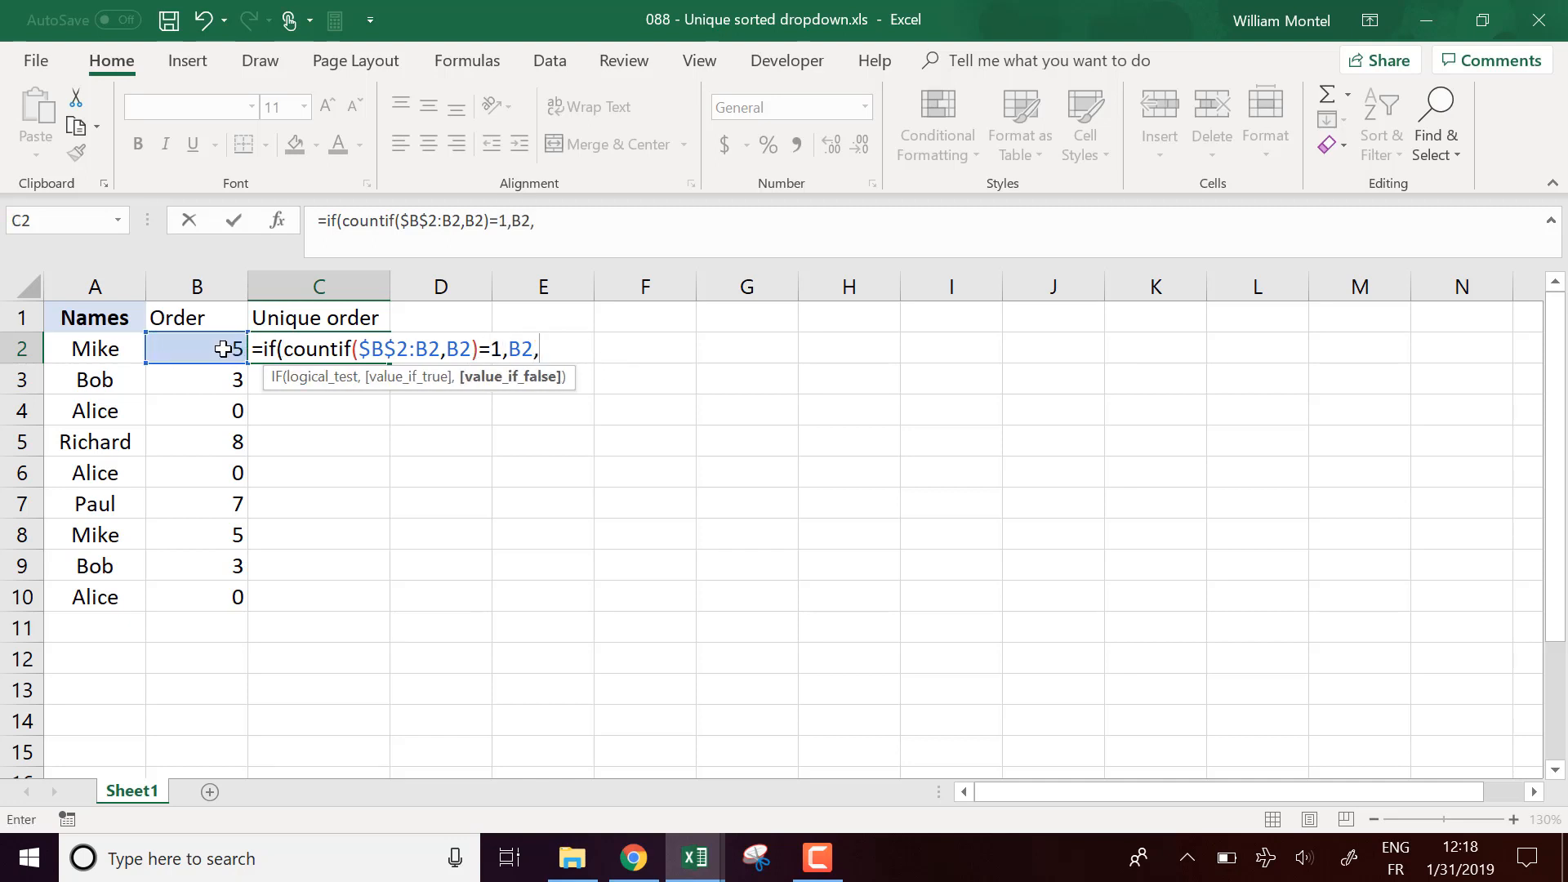
type("\"\")")
key("Return")
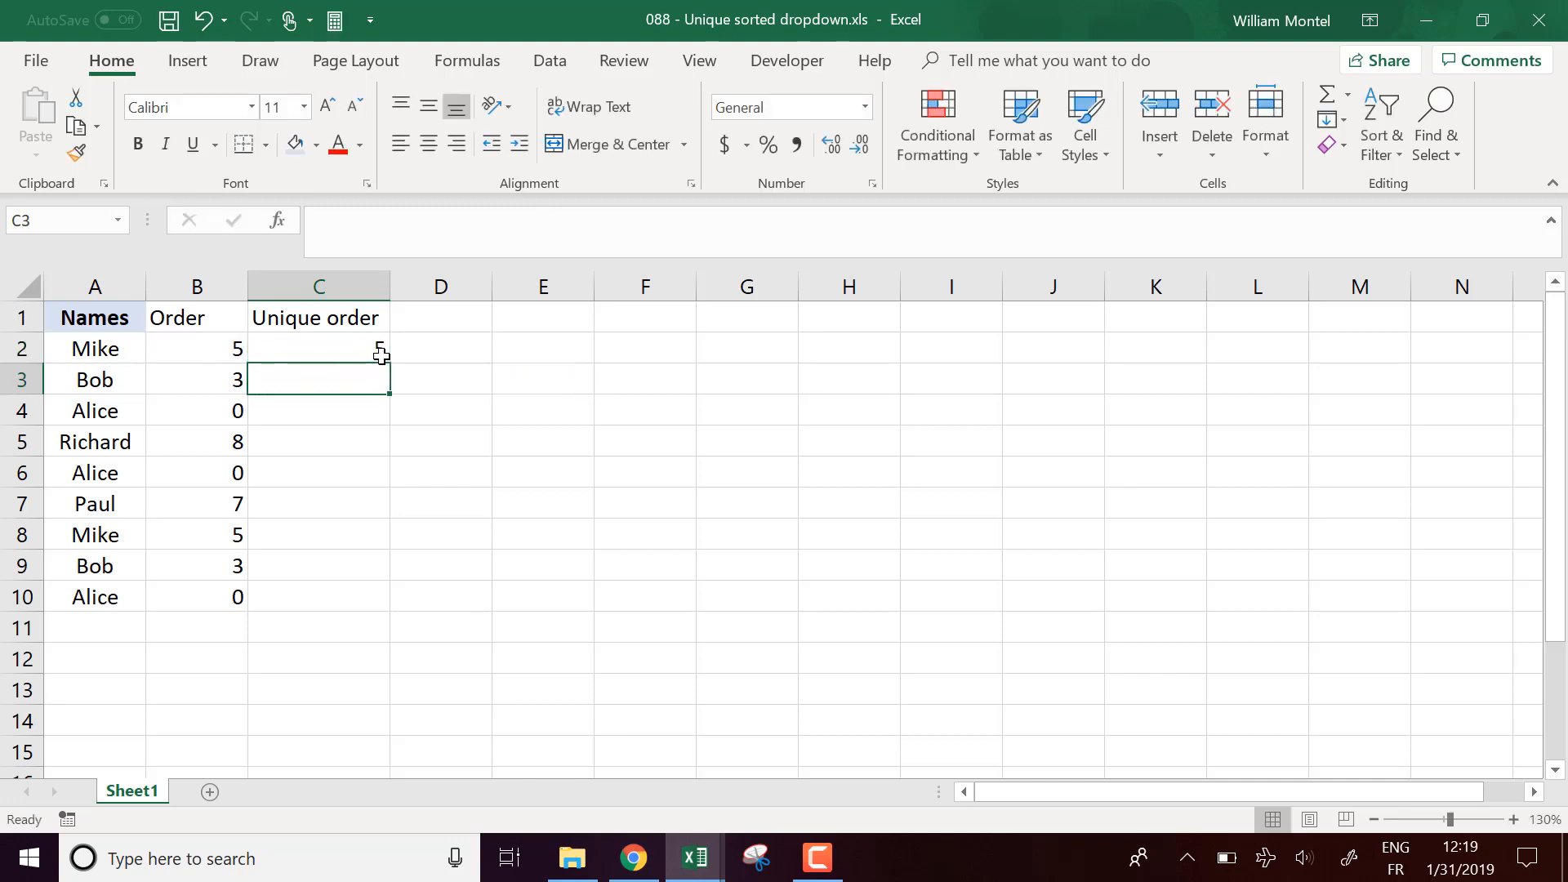
left_click(381, 354)
double_click(392, 364)
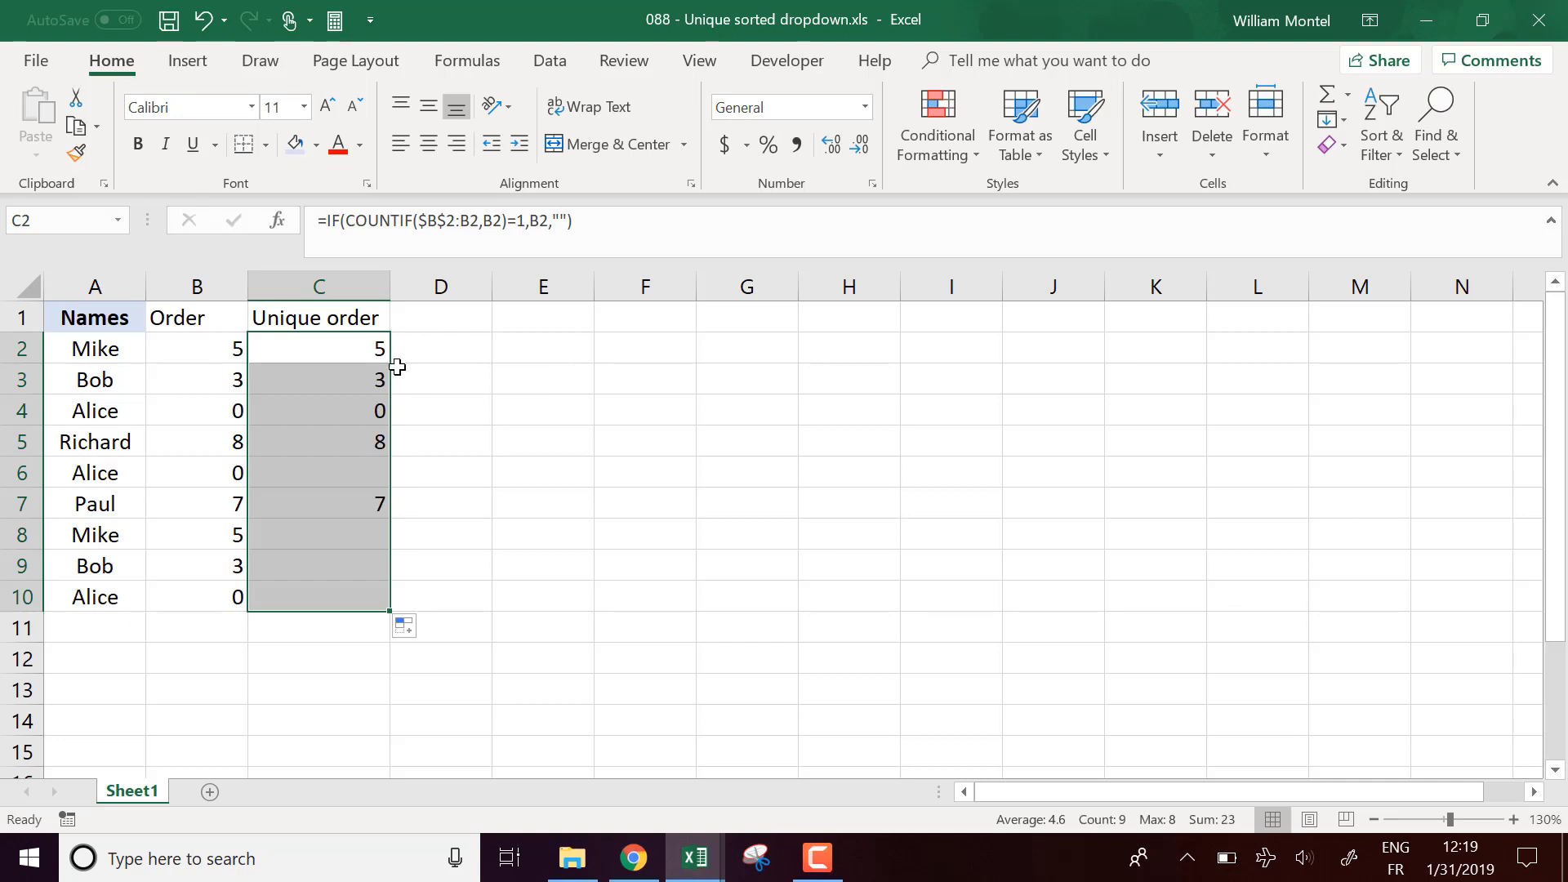
Step: Compare the Unique order formulas for the name in row 4 and its repeat in row 6
left_click(368, 478)
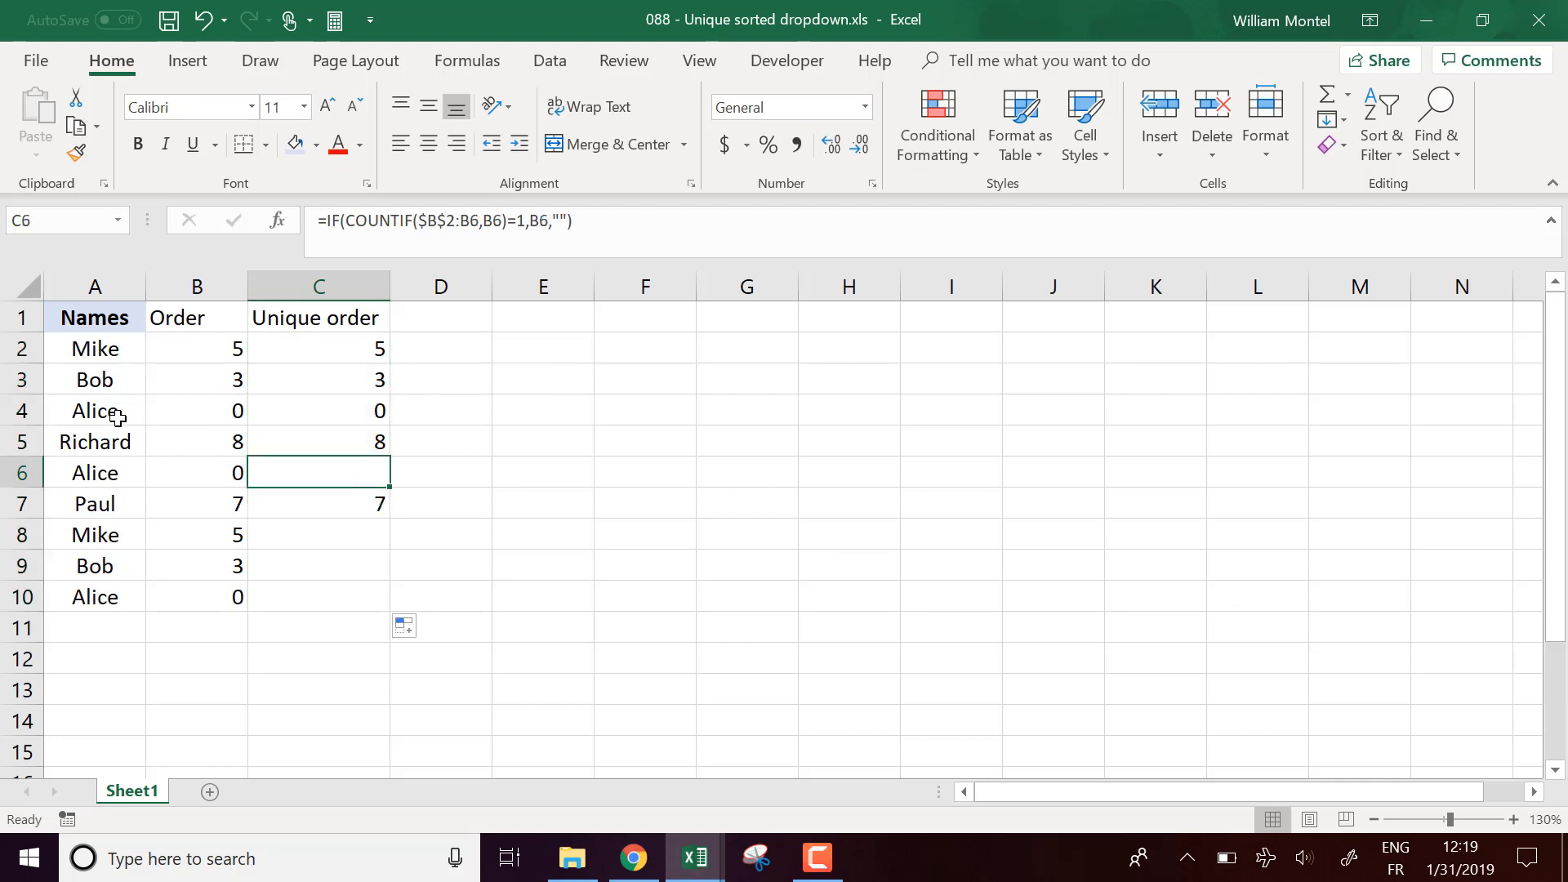
left_click(353, 416)
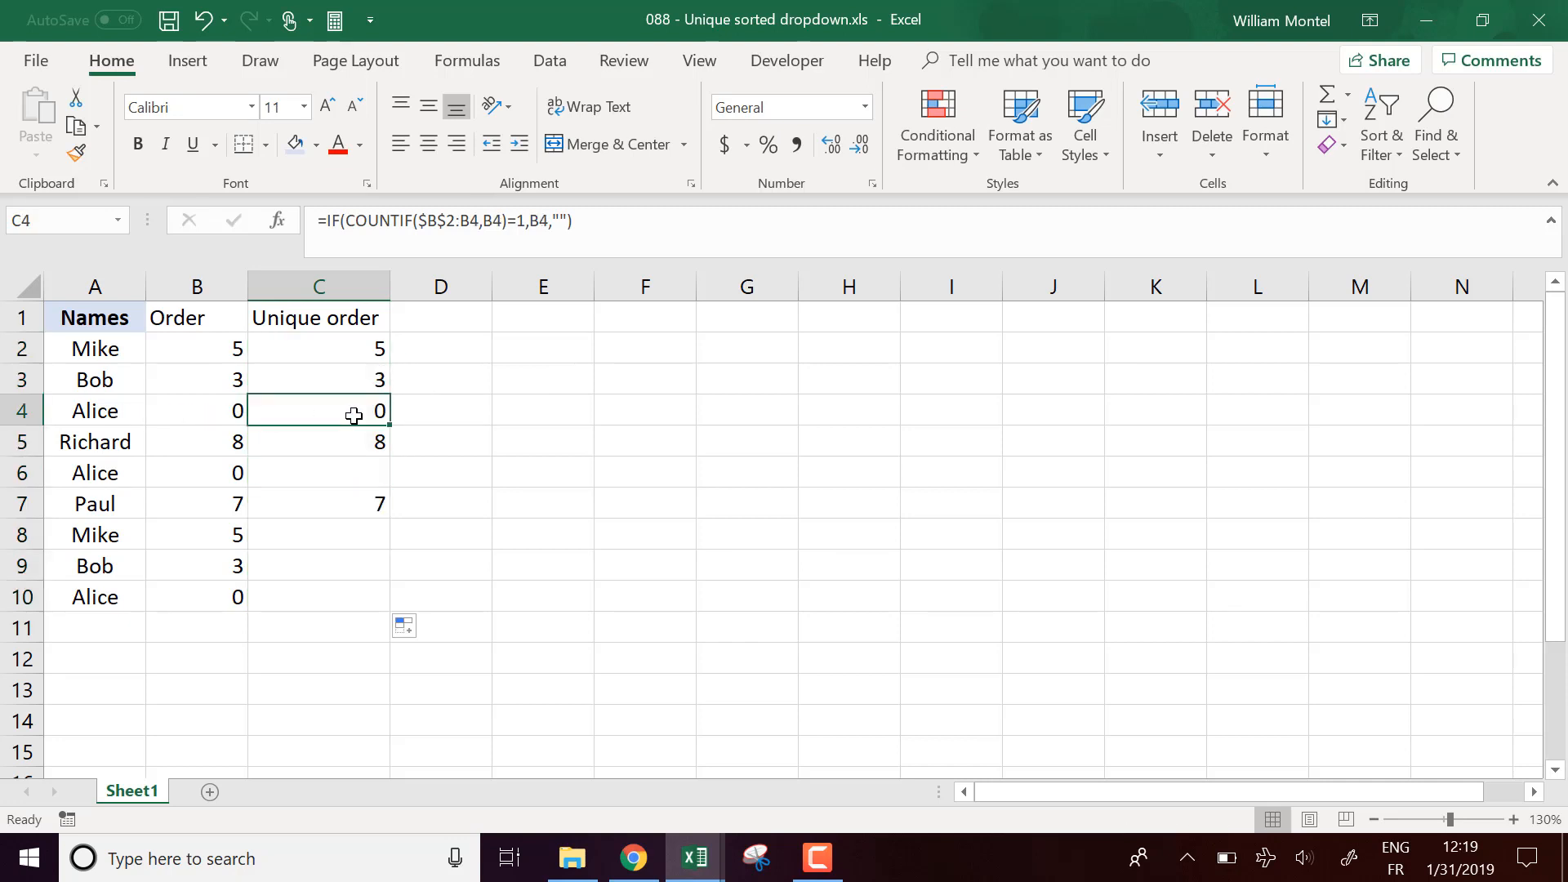
left_click(348, 473)
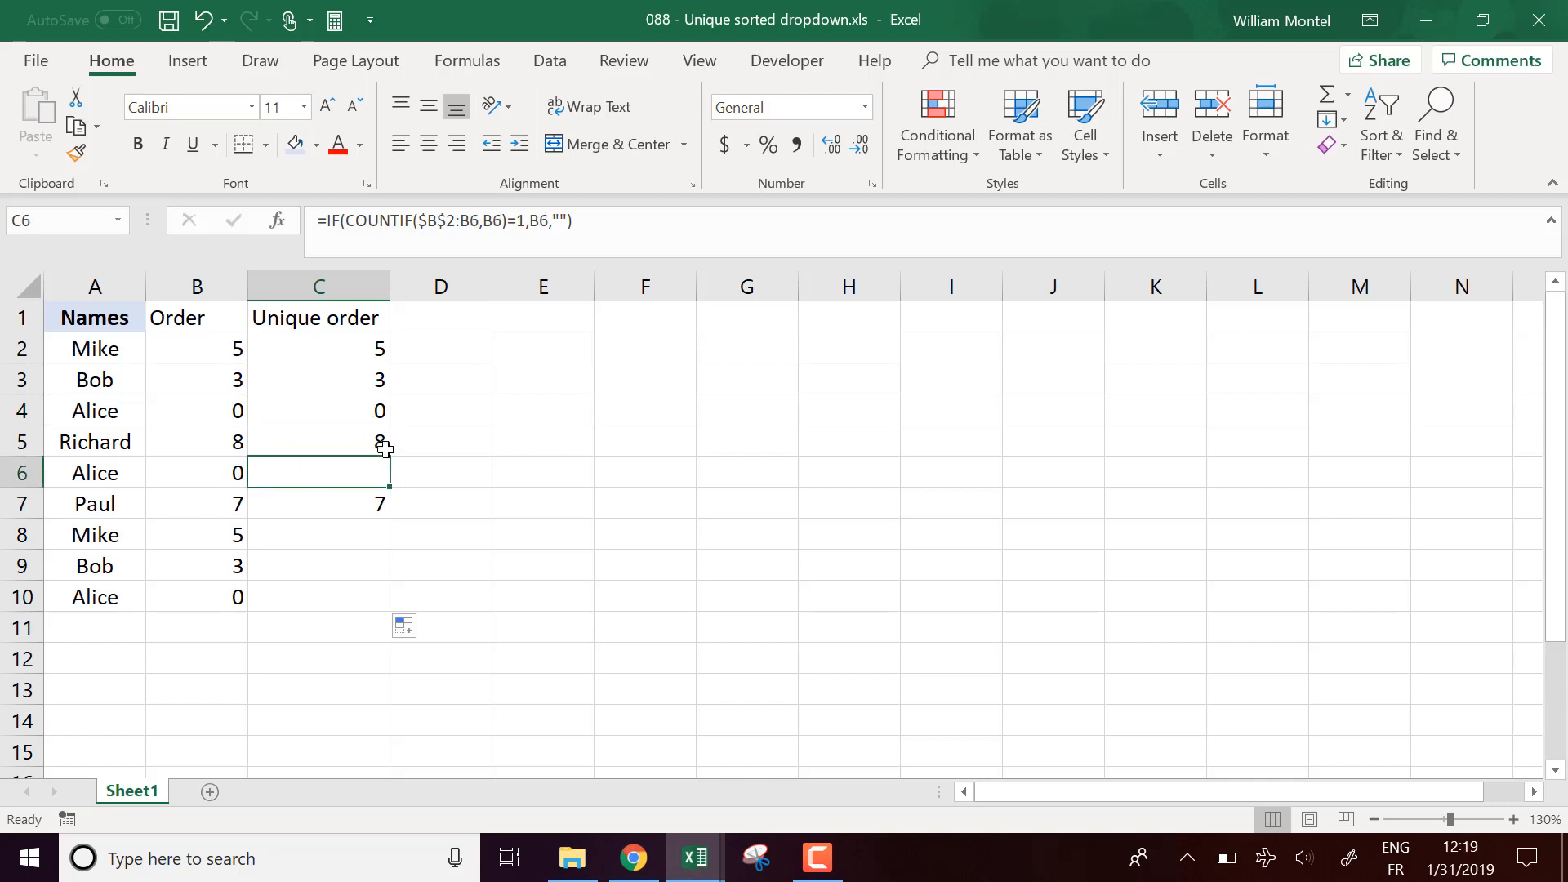
left_click(470, 323)
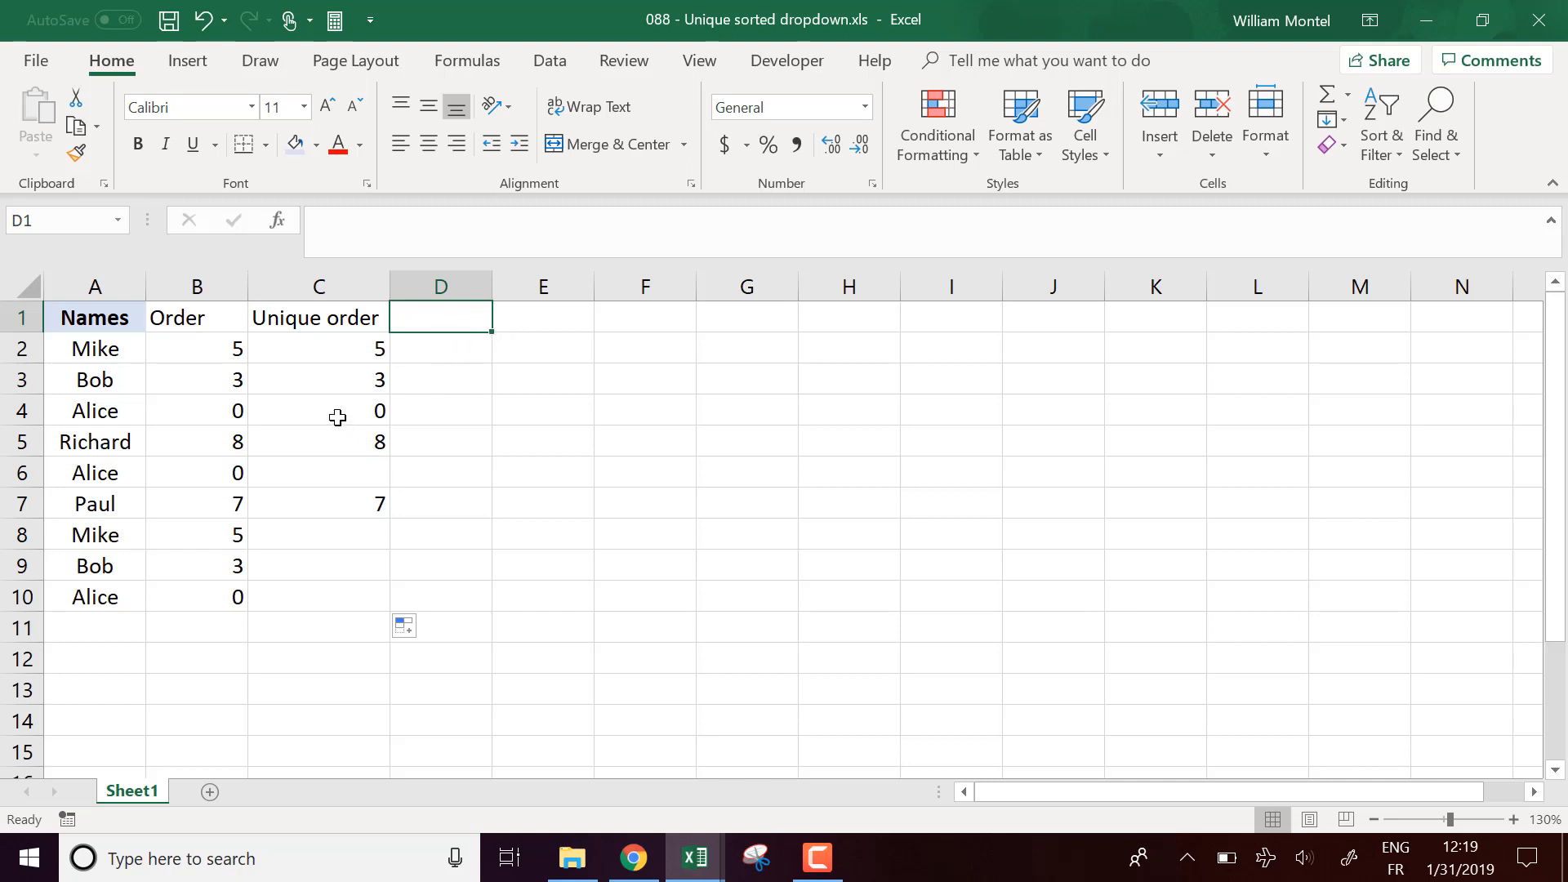
left_click(98, 412)
left_click(361, 419)
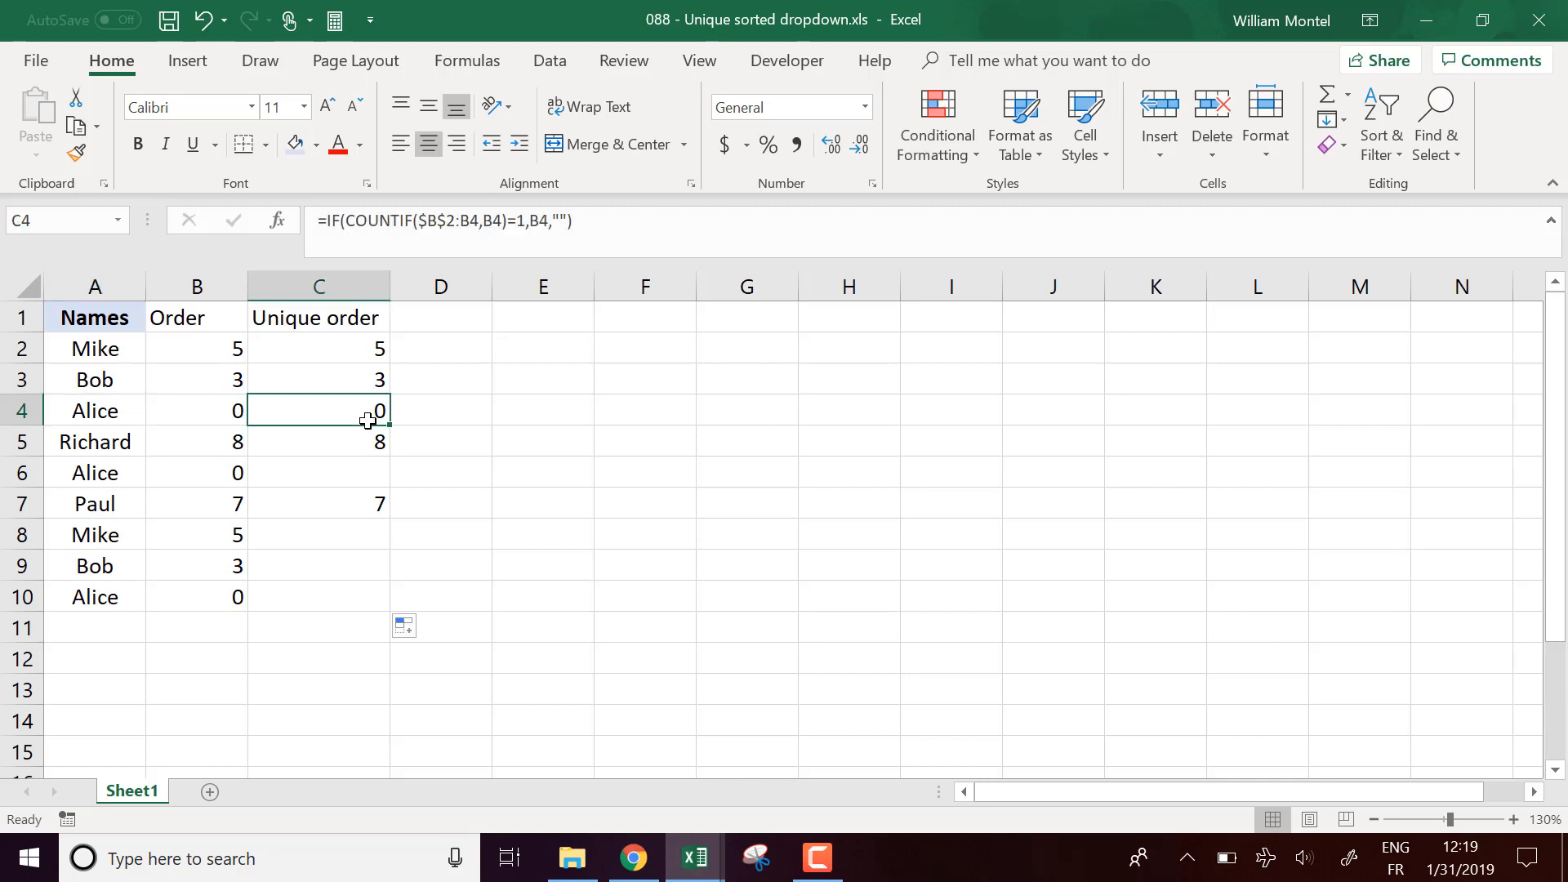
Step: Begin a SMALL formula in D2, beside the first Unique order value
left_click(451, 318)
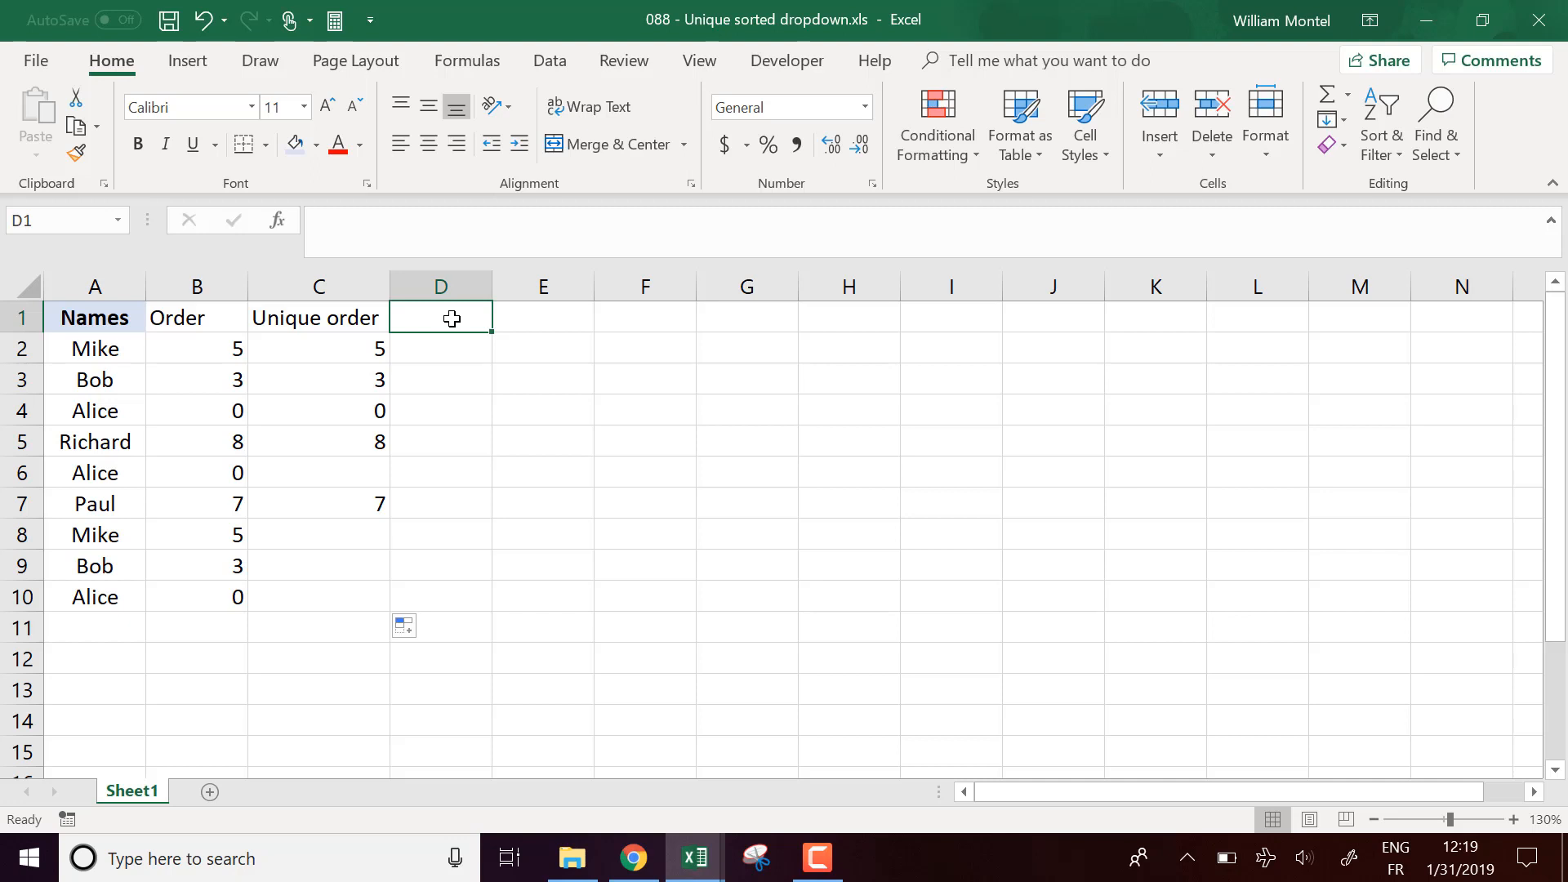
key("Down")
type("=")
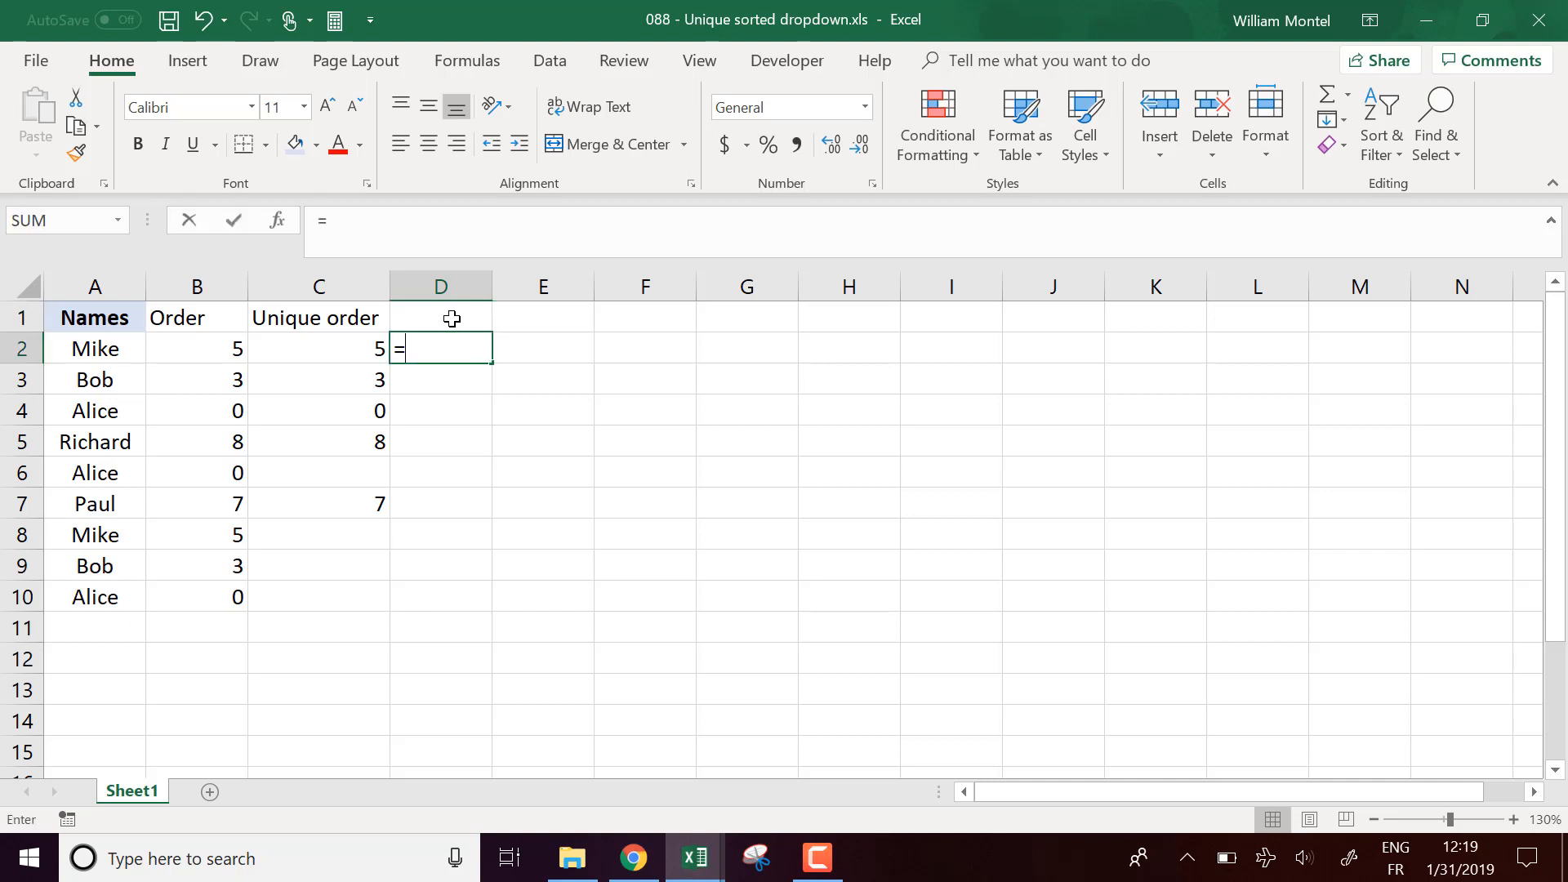
type("small")
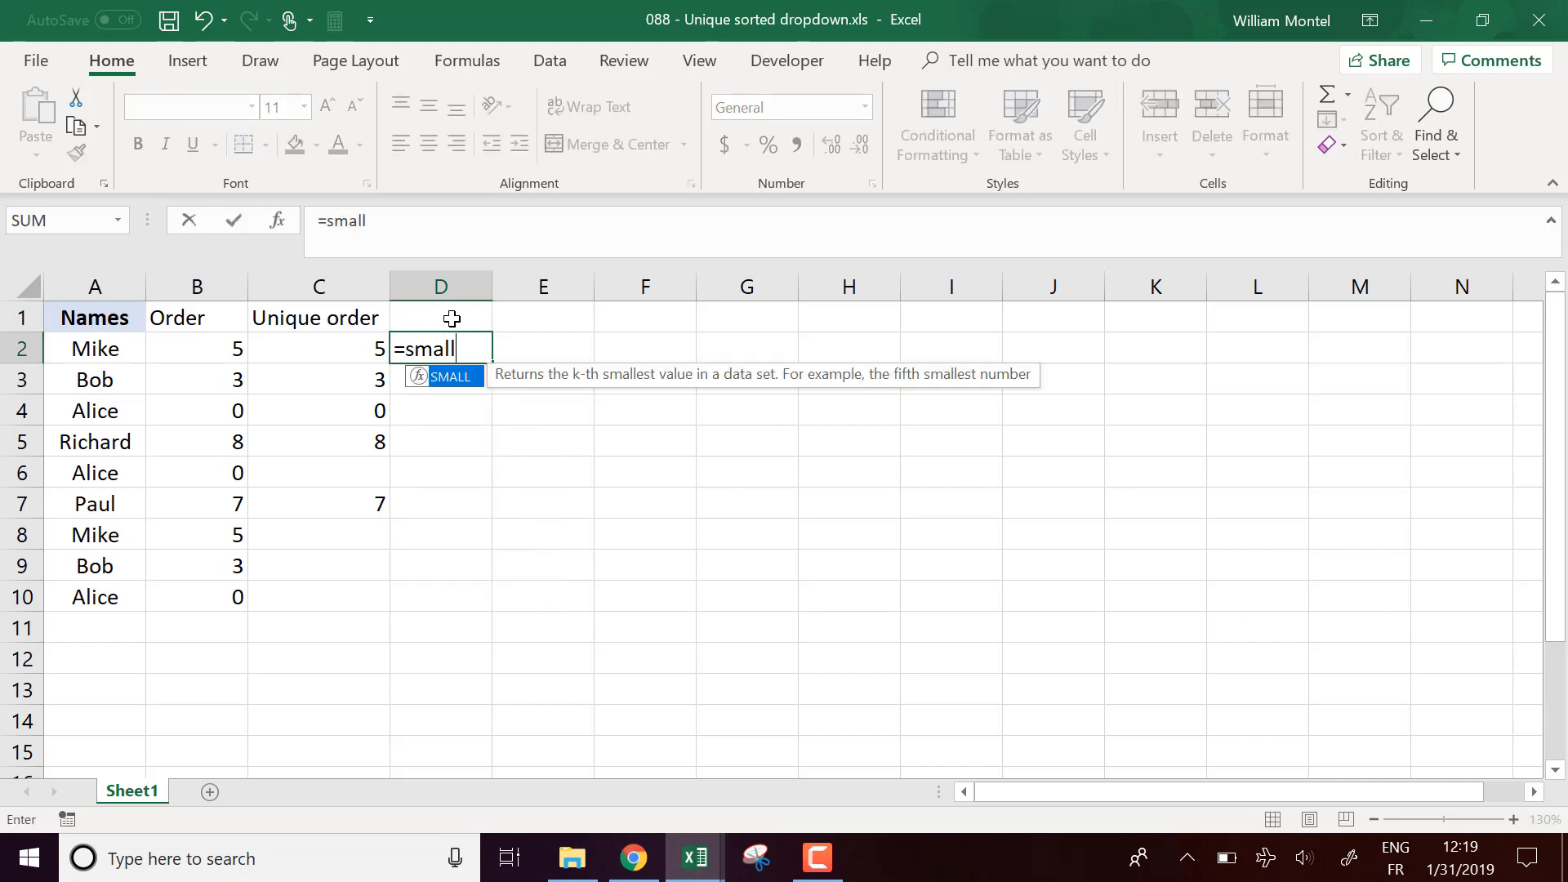
key("Tab")
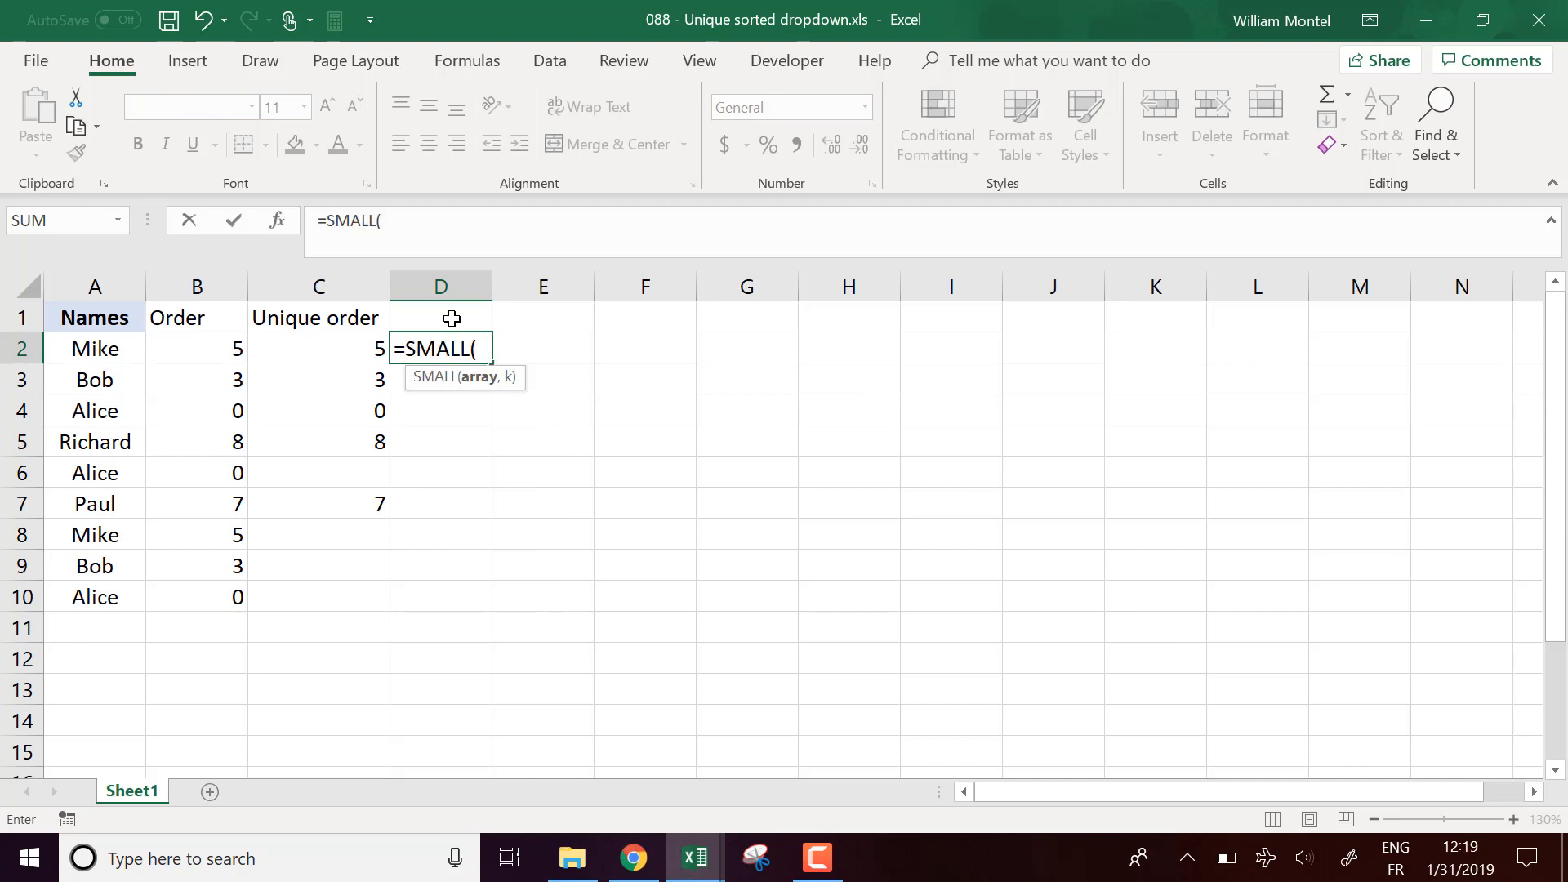
type("row()")
key("BackSpace")
key("BackSpace")
key("BackSpace")
key("BackSpace")
key("BackSpace")
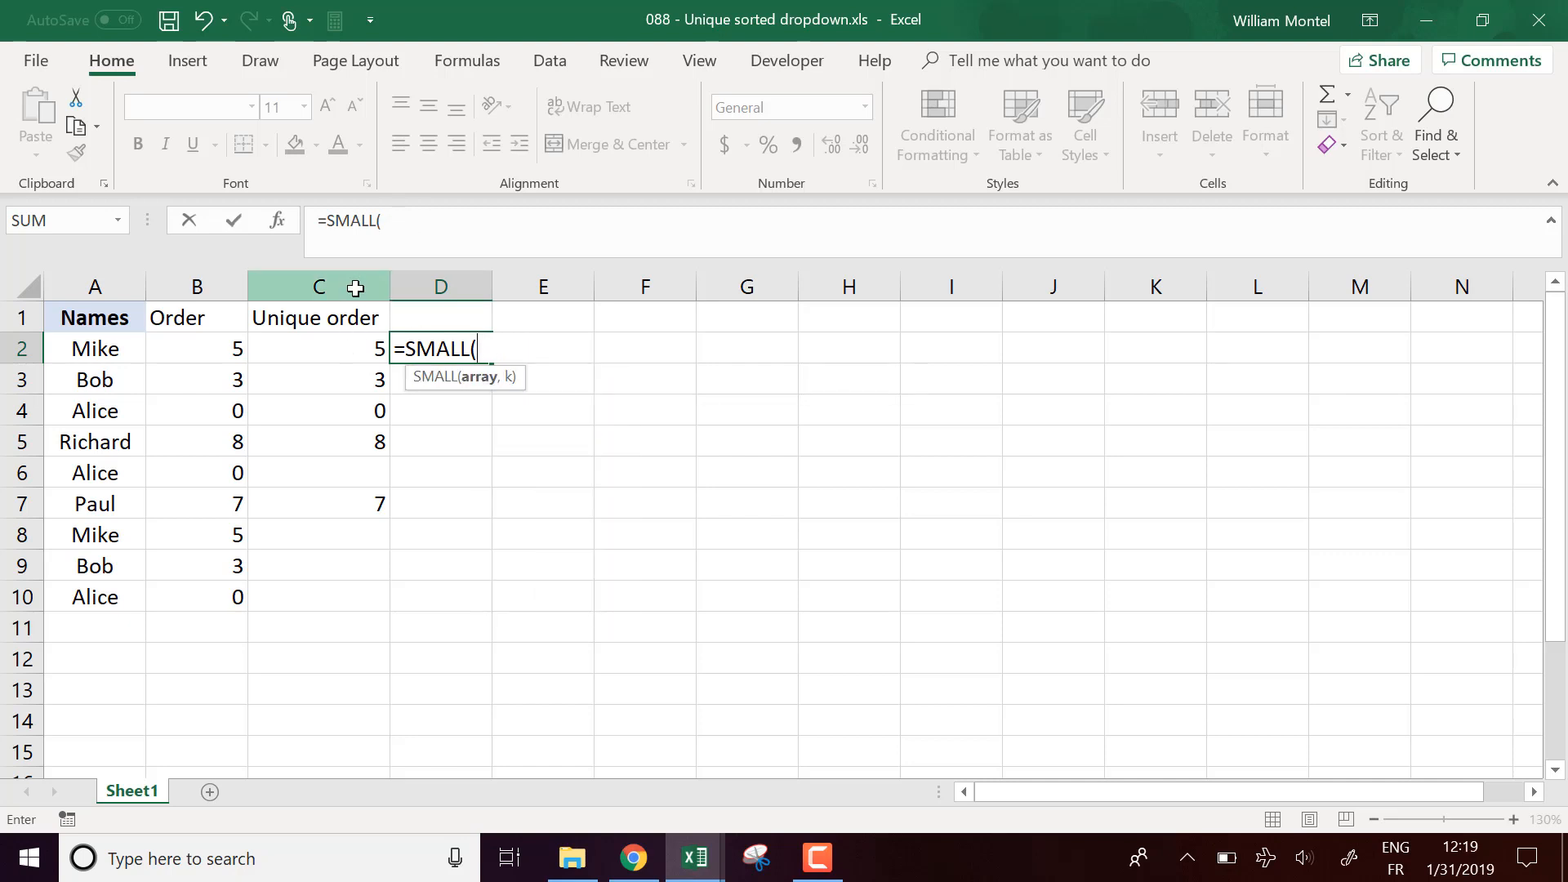
Step: Complete the D2 SMALL formula with array C:C and k as ROW()-1, and fill it down to D10
left_click(355, 289)
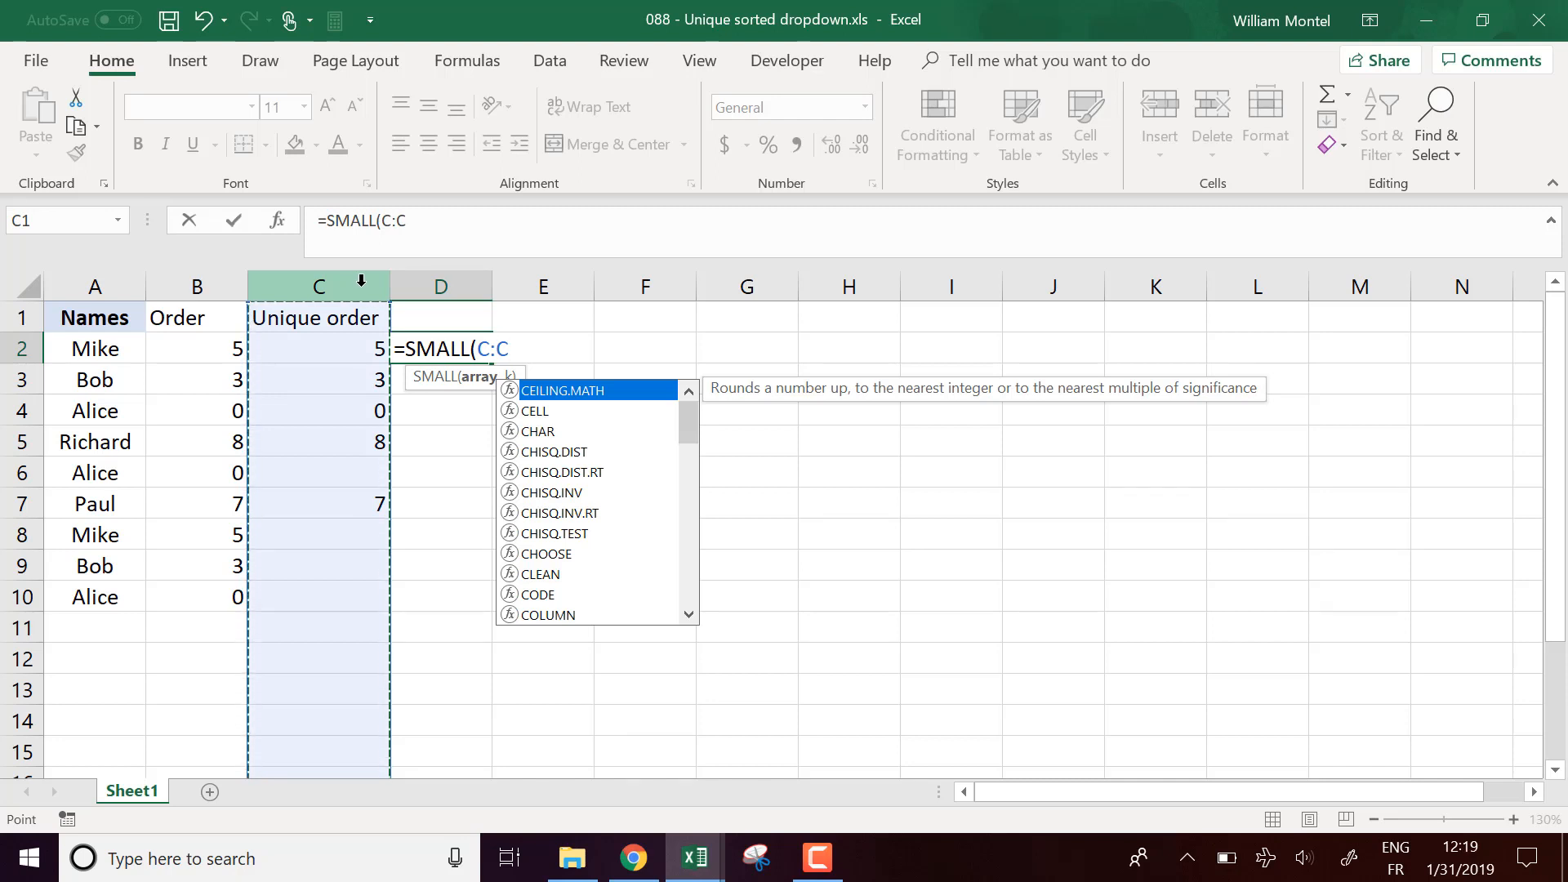
type(",row")
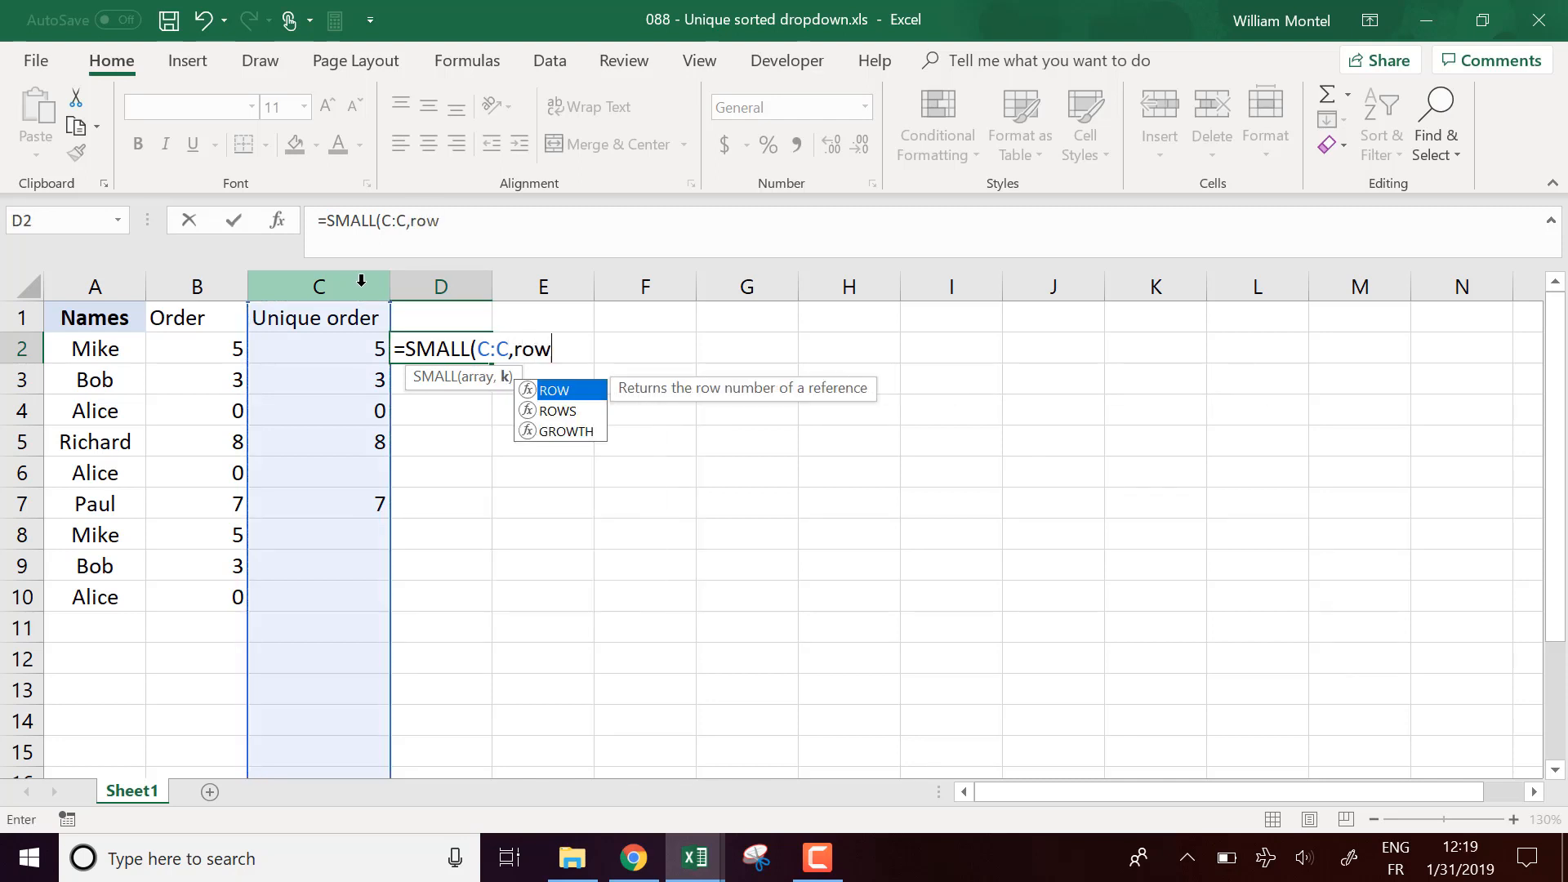
type("()-1")
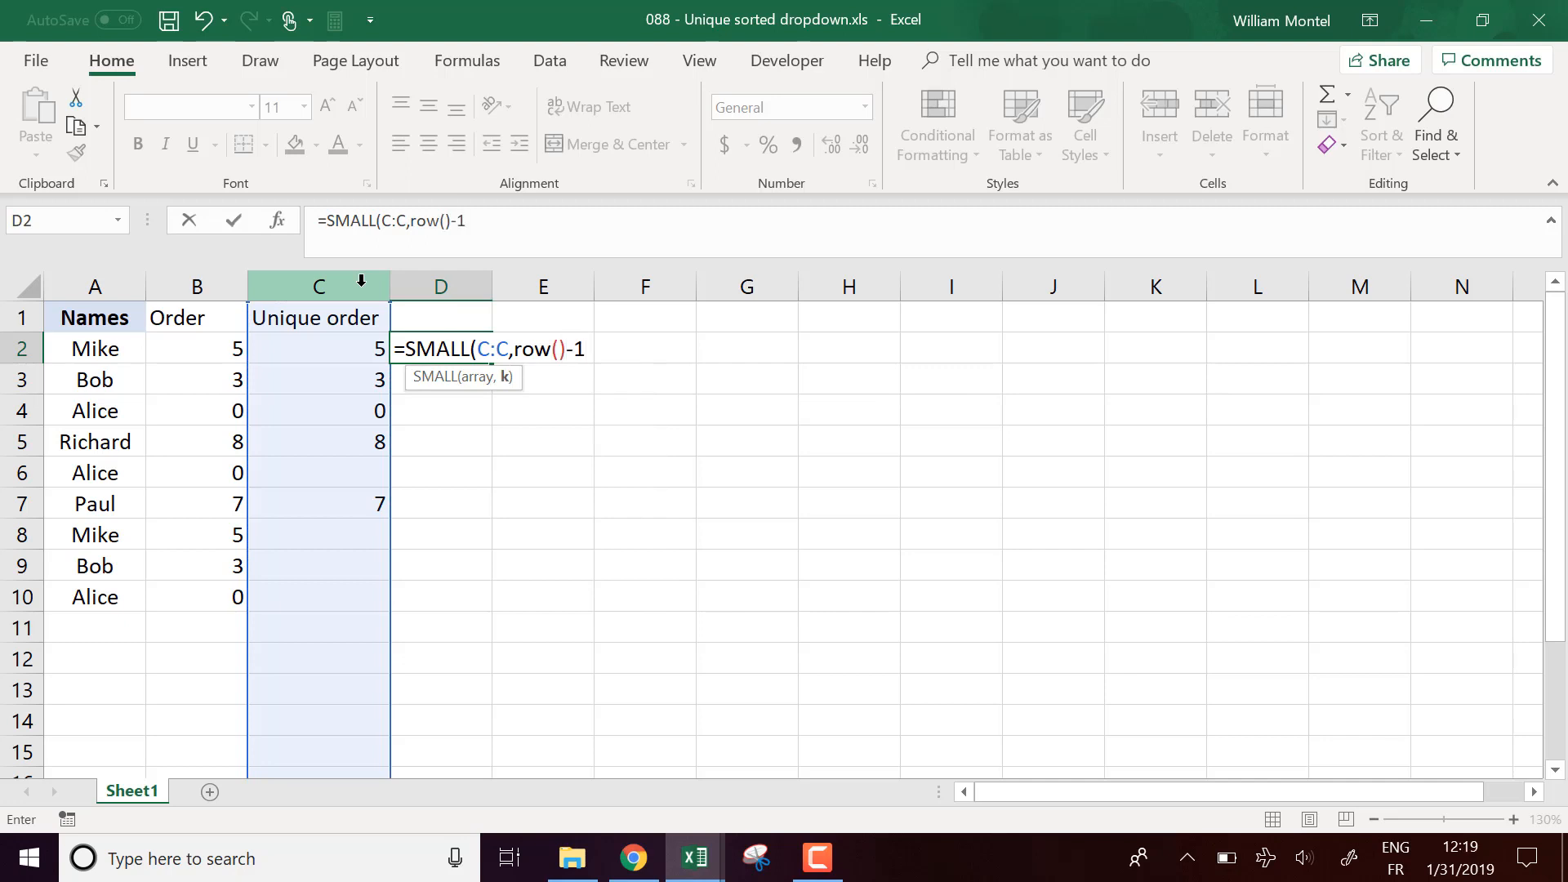
type(")")
key("Return")
left_click(483, 349)
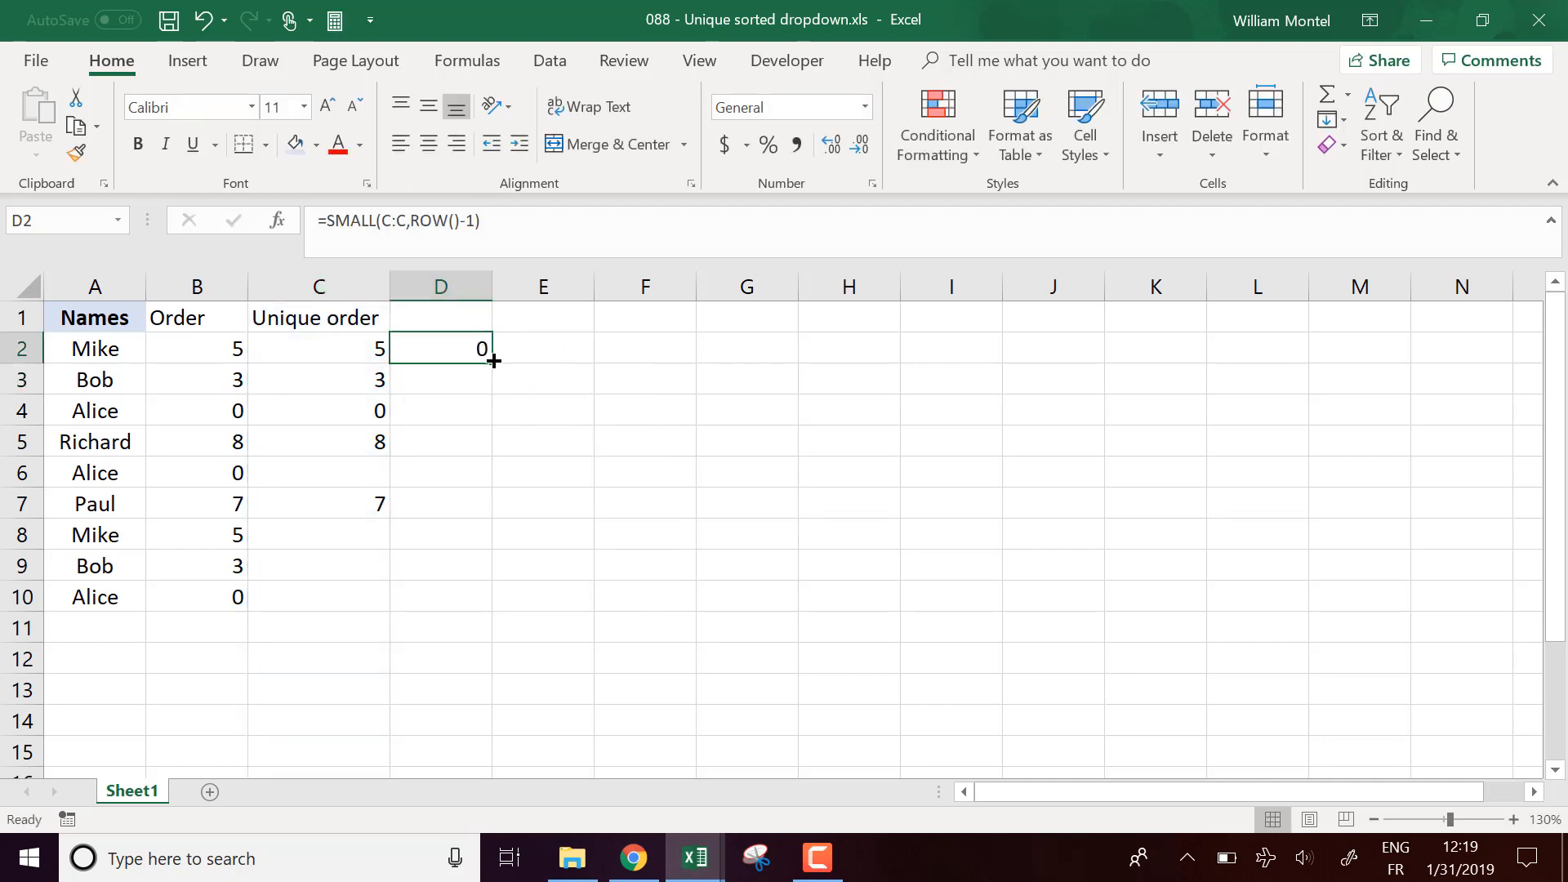
left_click_drag(494, 360, 482, 612)
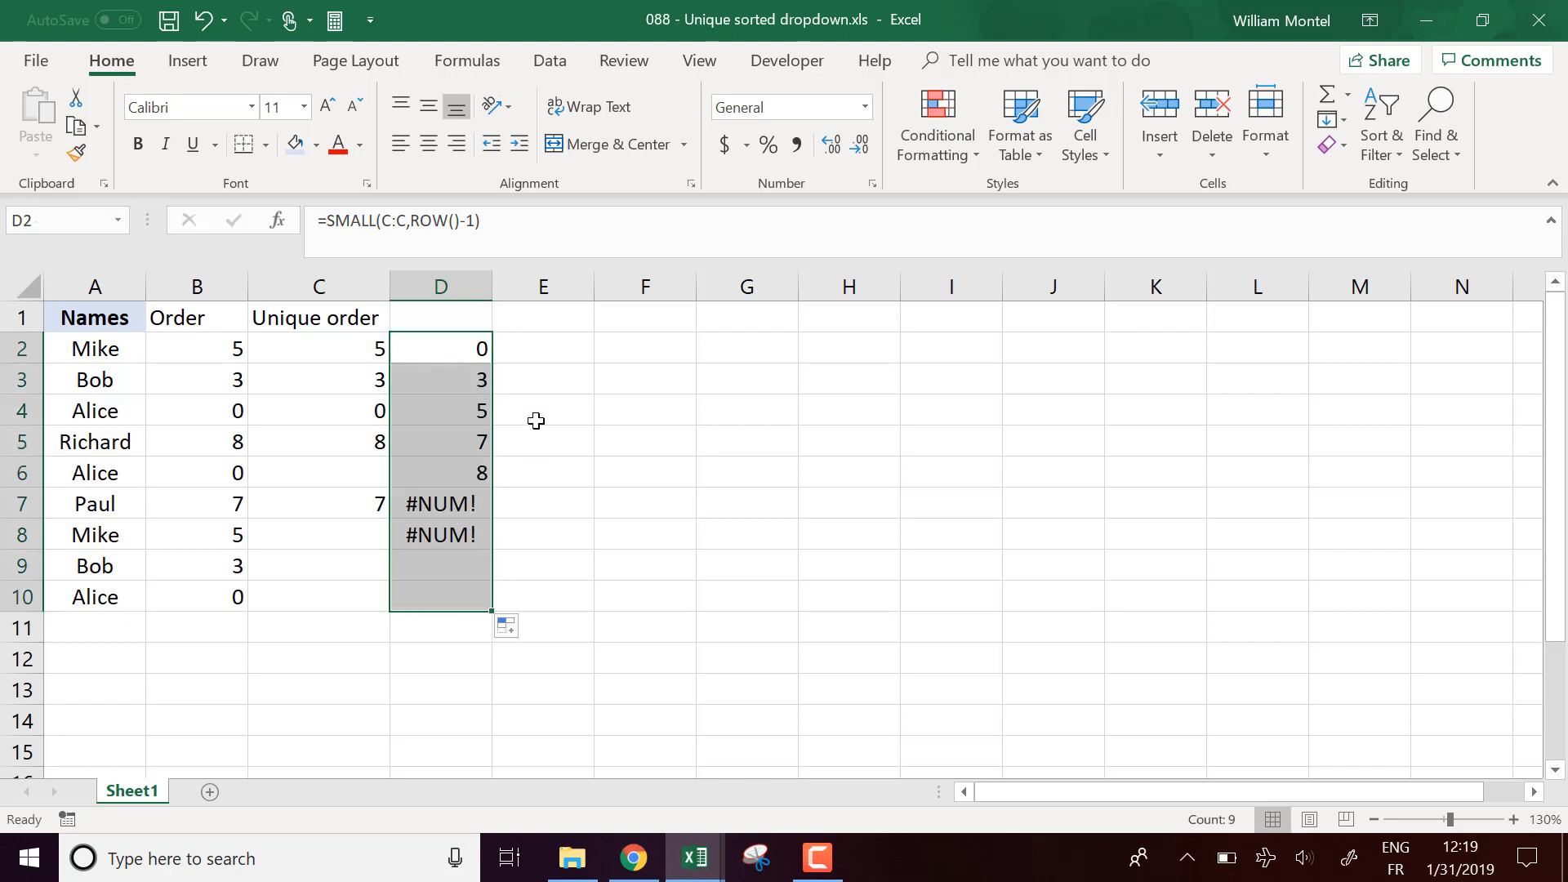
Step: Examine the filled SMALL results in D7:D10 and in D2:D6
left_click(549, 353)
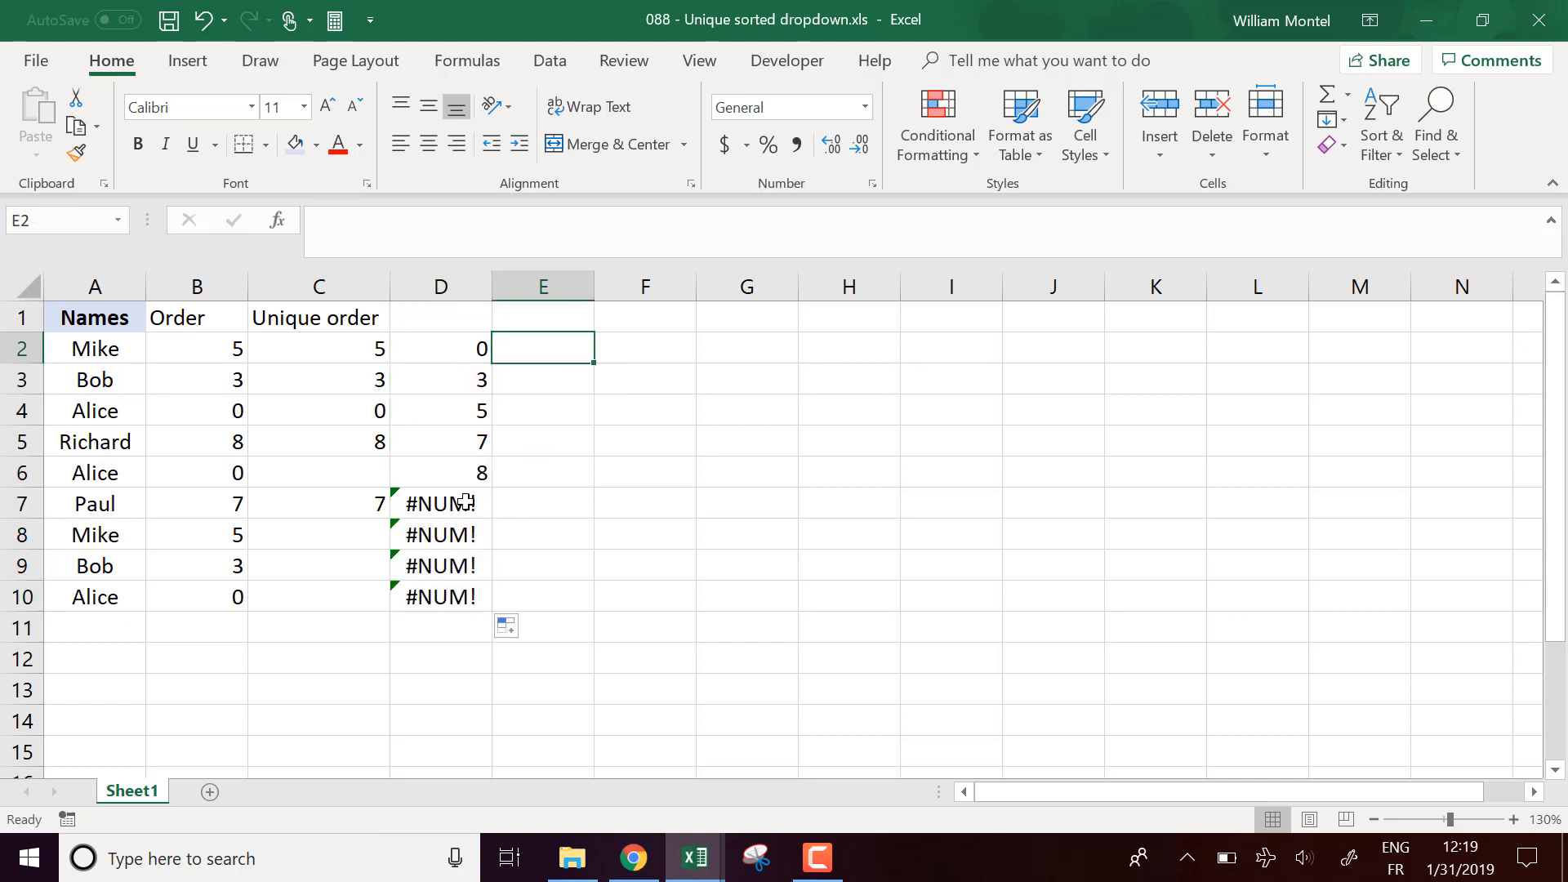
left_click_drag(465, 503, 448, 600)
left_click(559, 343)
left_click_drag(454, 342, 458, 472)
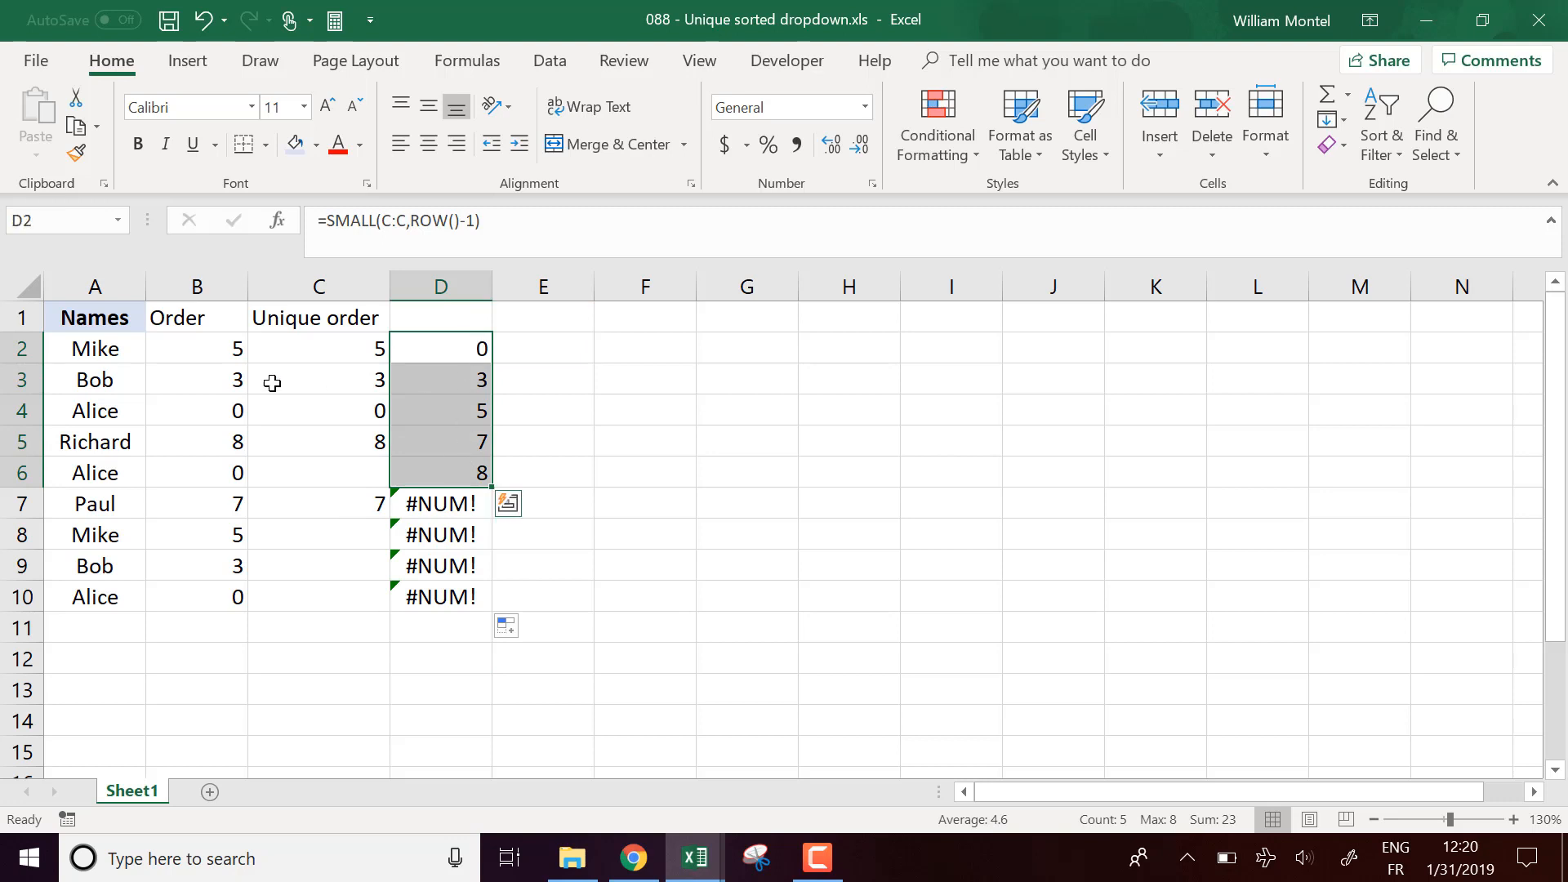
left_click(531, 355)
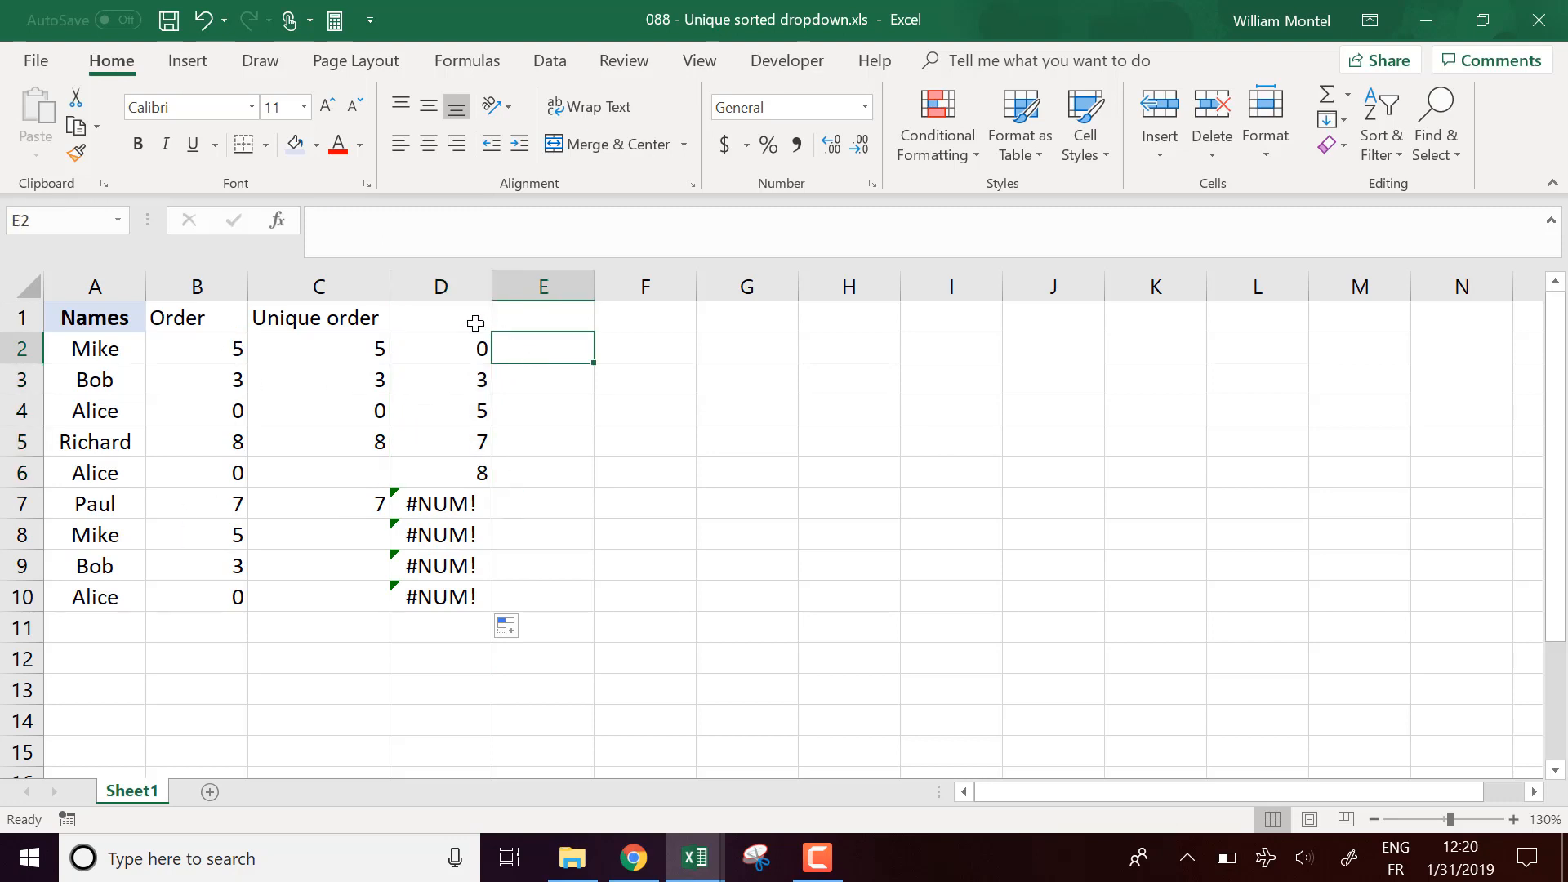
Step: Enter the heading "Sorted order" in D1 and widen column D to fit it
left_click(471, 317)
type("Sord")
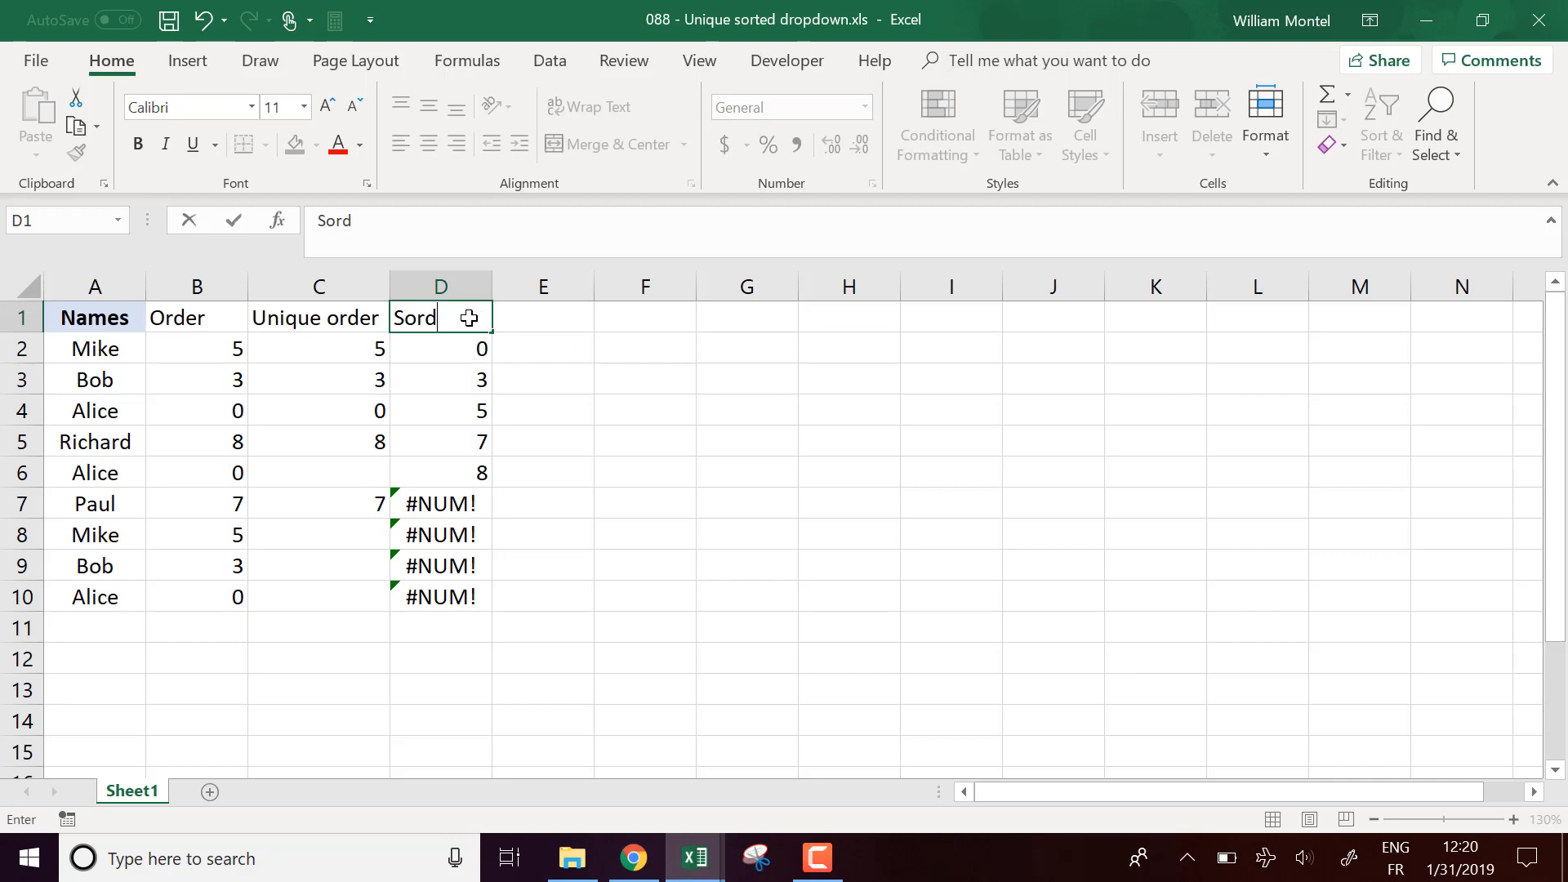
key("BackSpace")
type("ted order")
key("Tab")
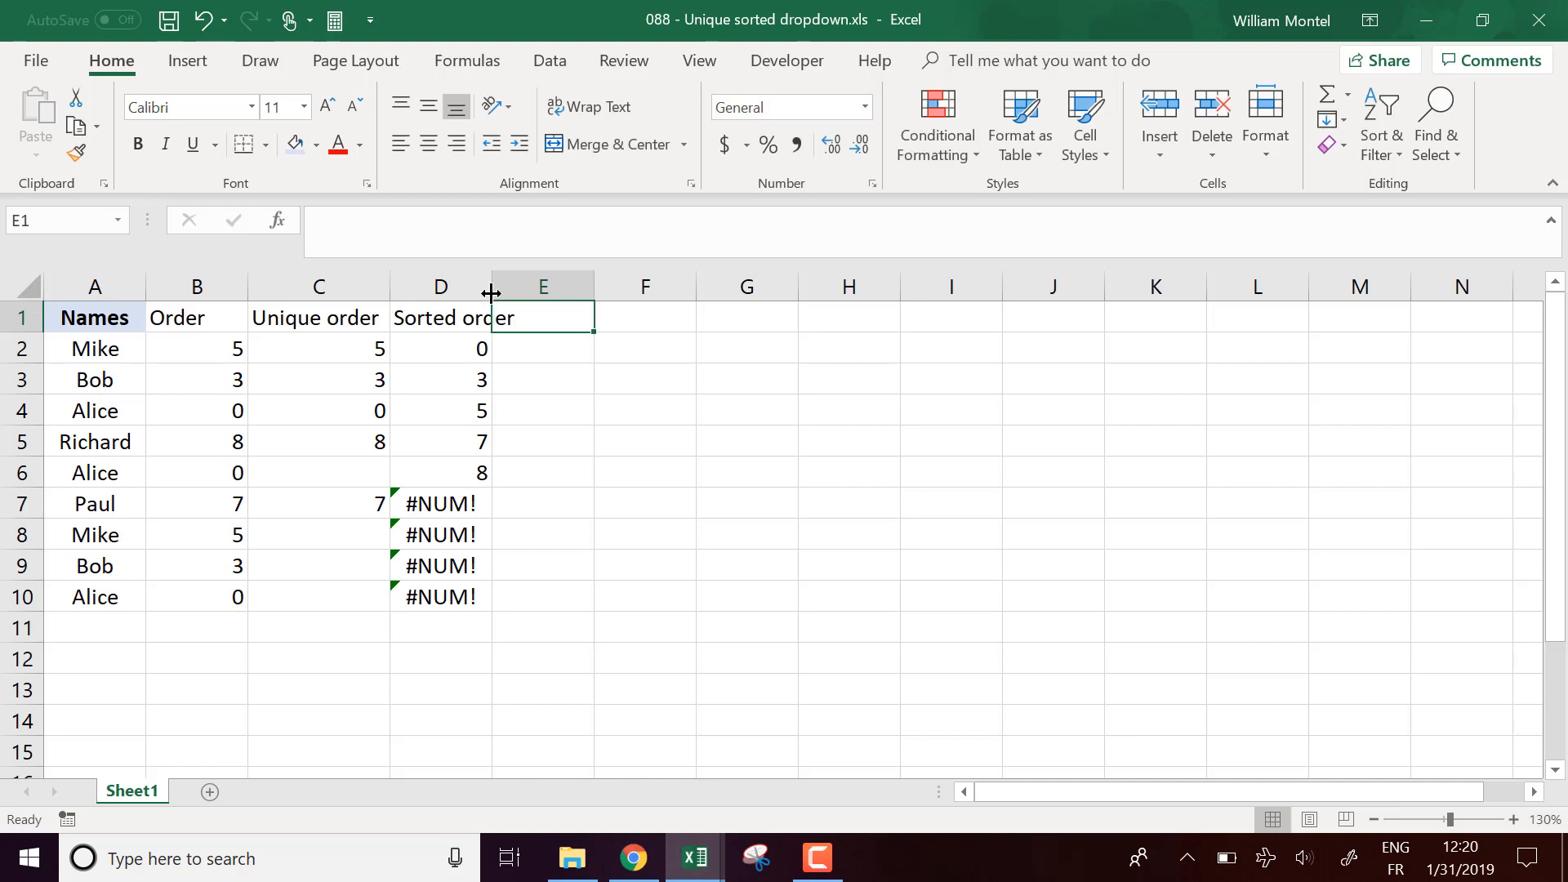
double_click(492, 286)
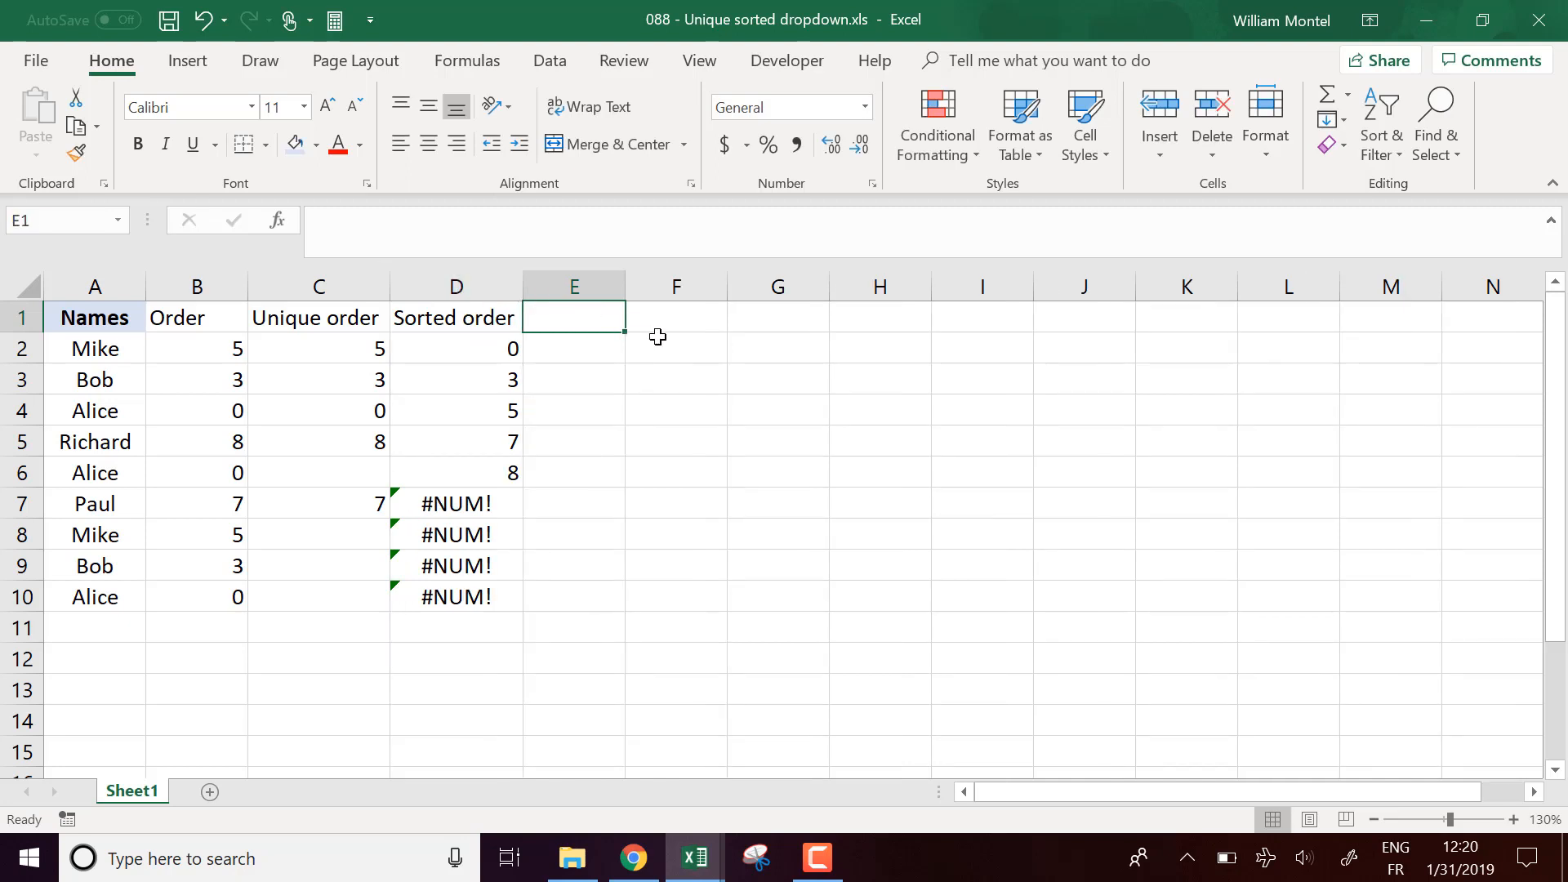
Step: Begin an INDEX formula in E2 with the Names column, A:A, as its array
key("Down")
type("=")
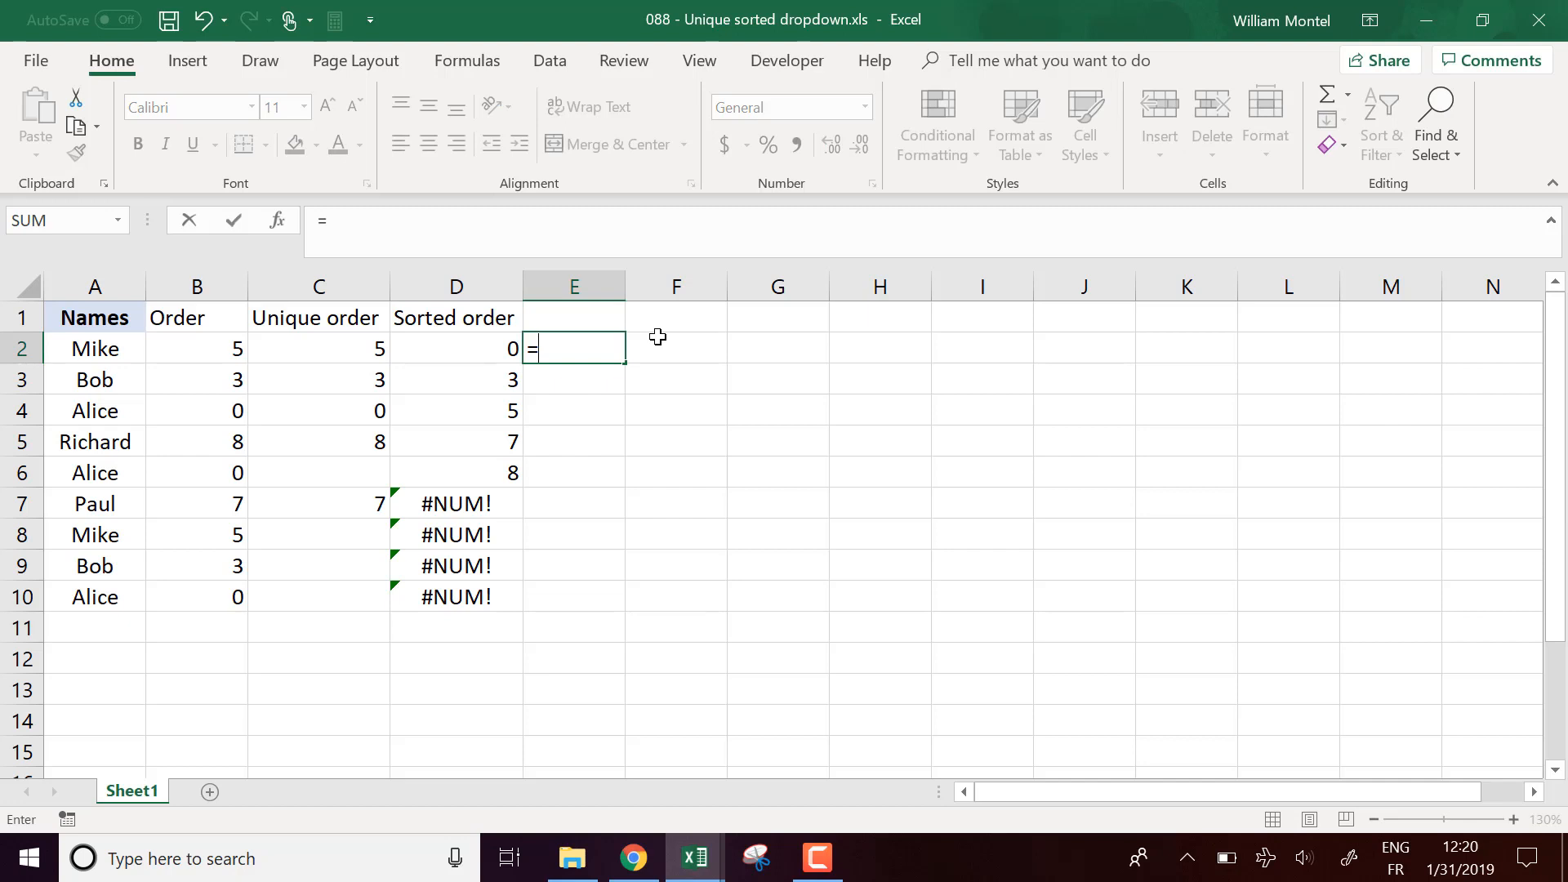
type("inde")
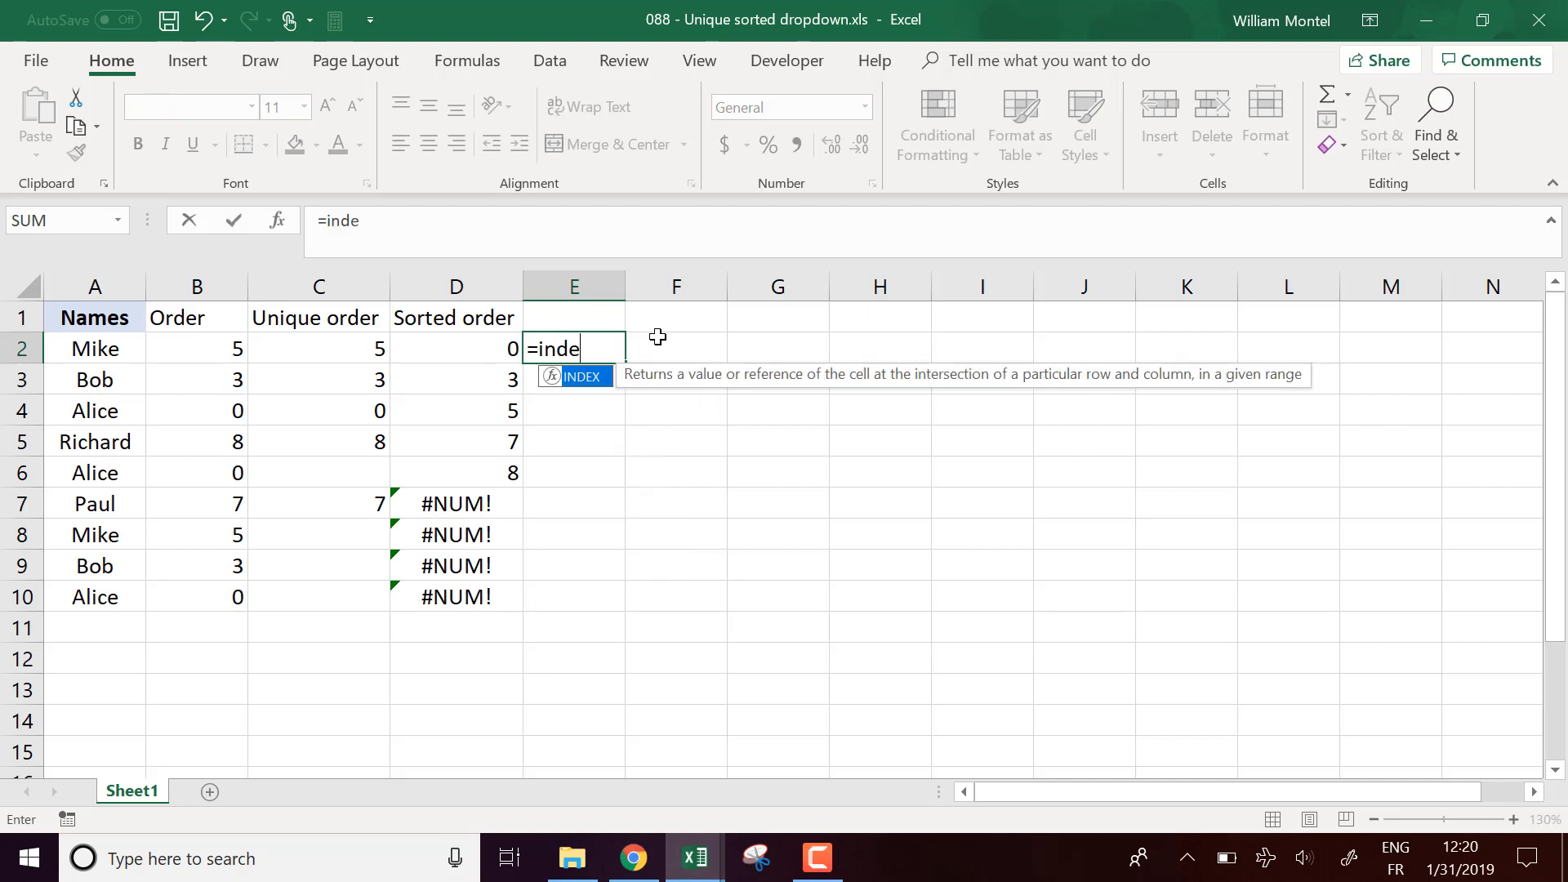
type("x(")
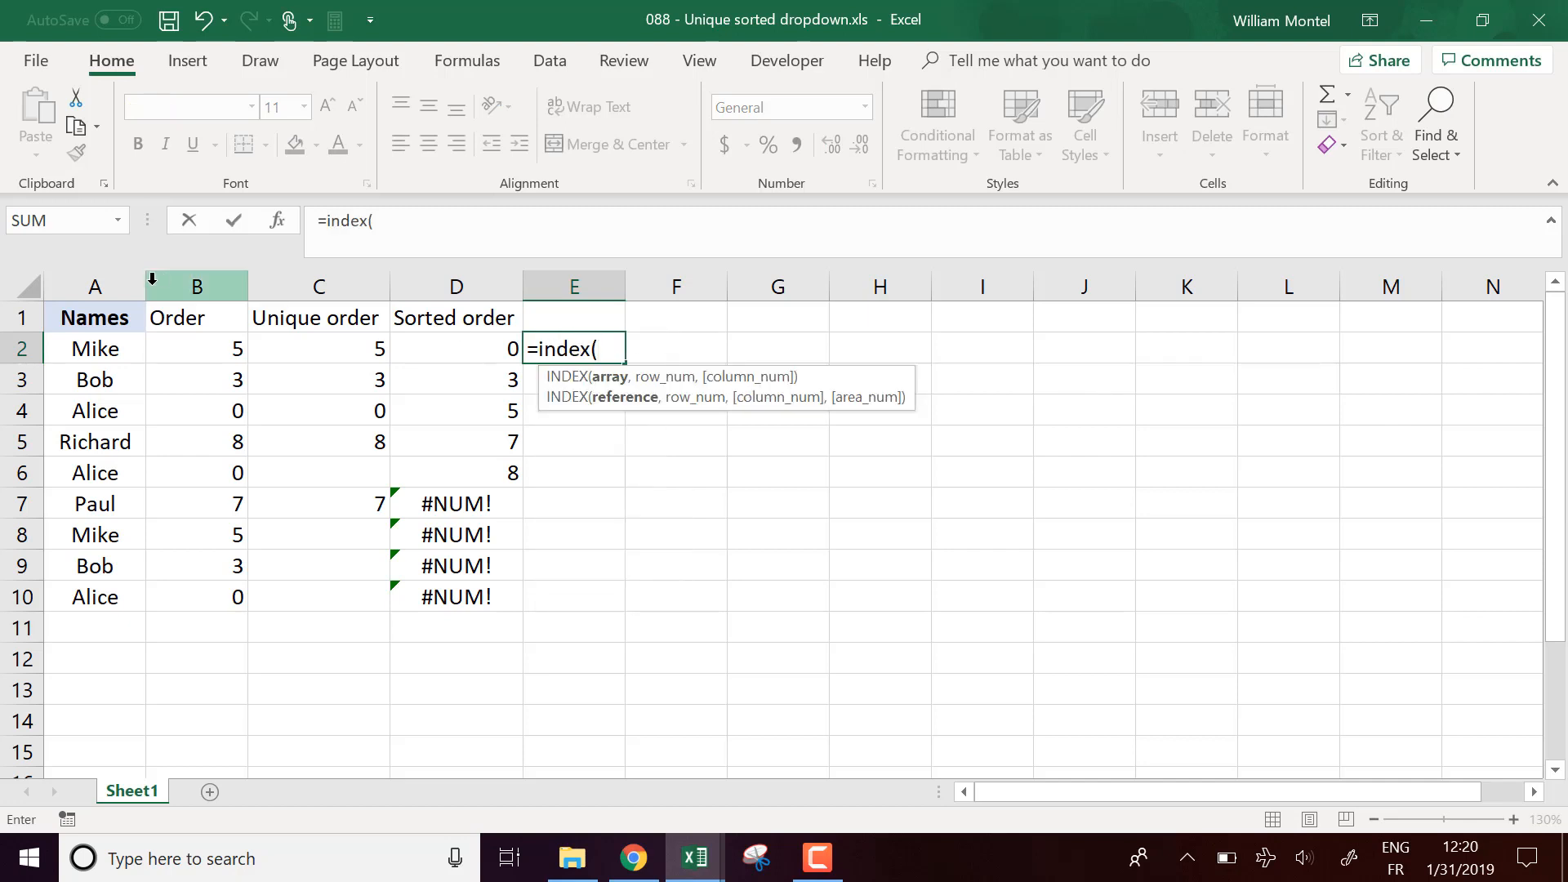
left_click(92, 281)
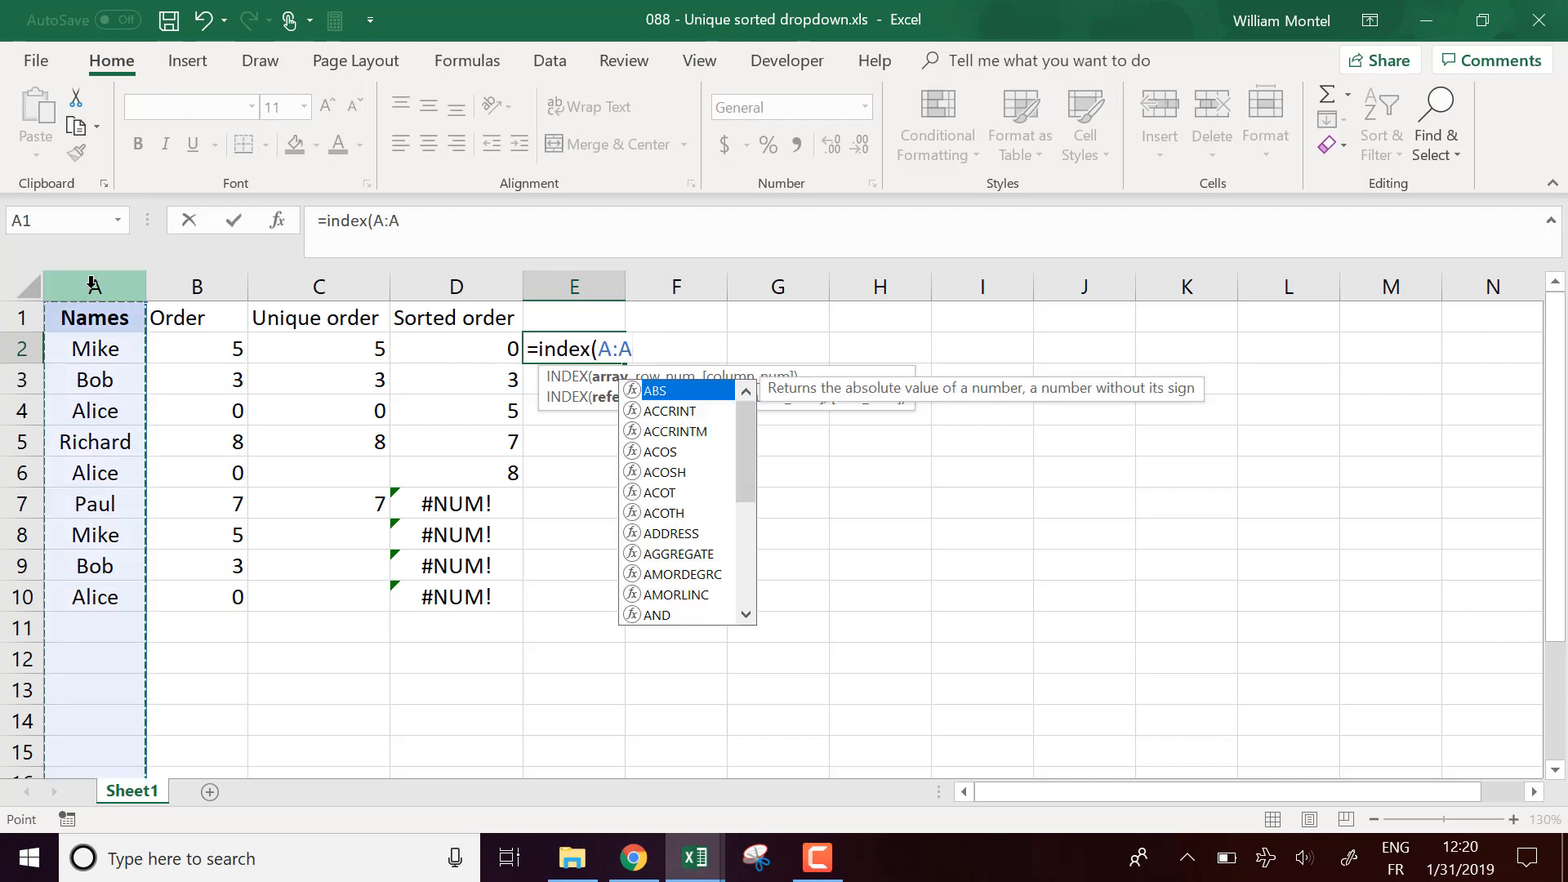
type(",")
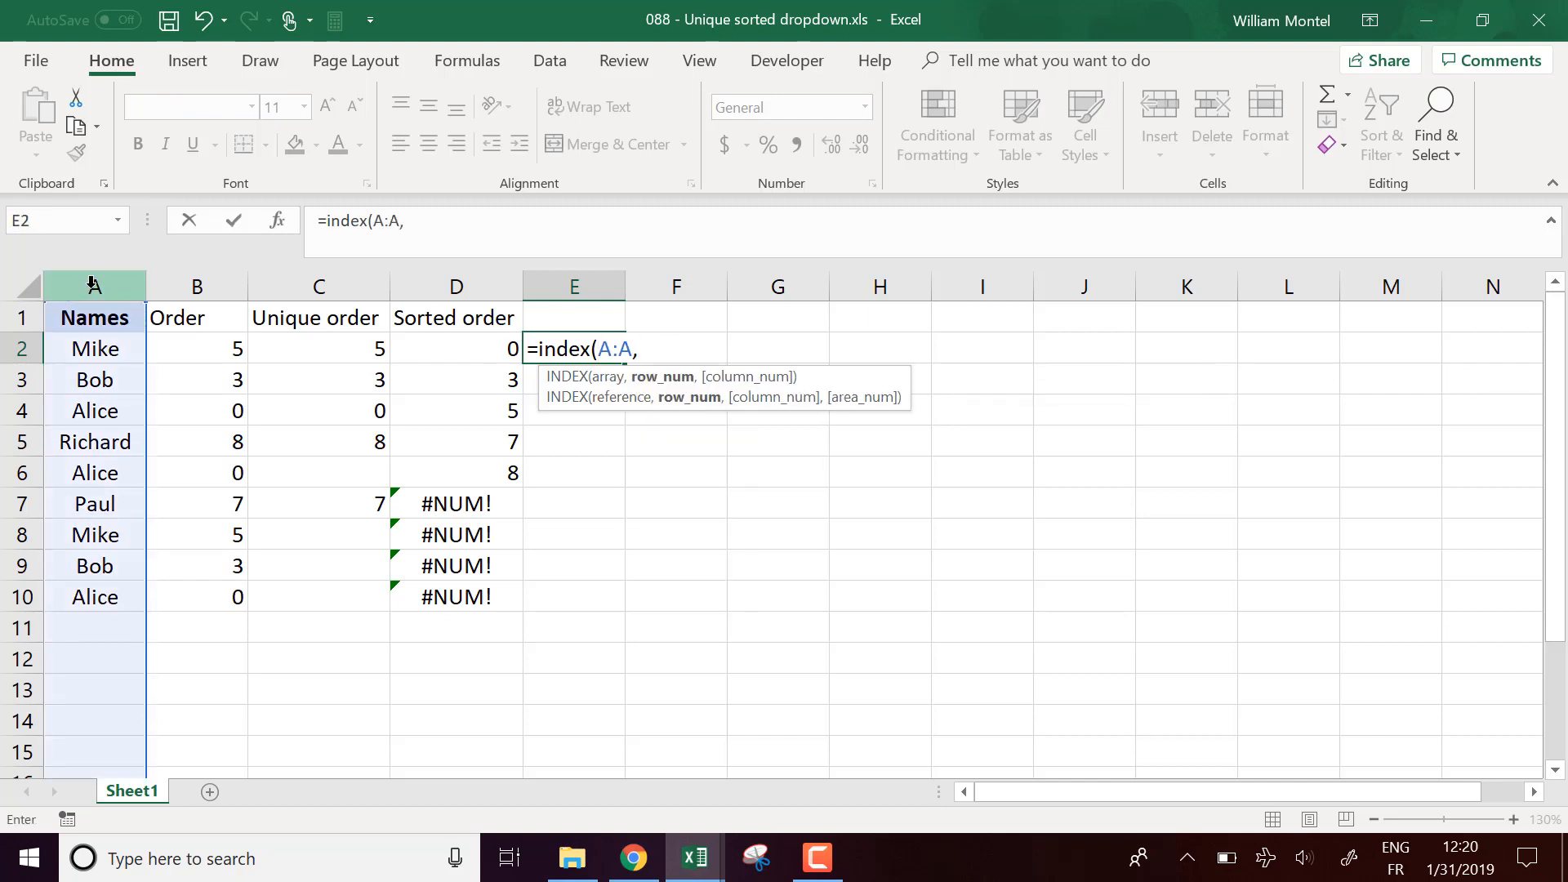
Step: Complete the E2 formula with MATCH(D2,B:B,0) as the row number and fill it down to E10
type("match(")
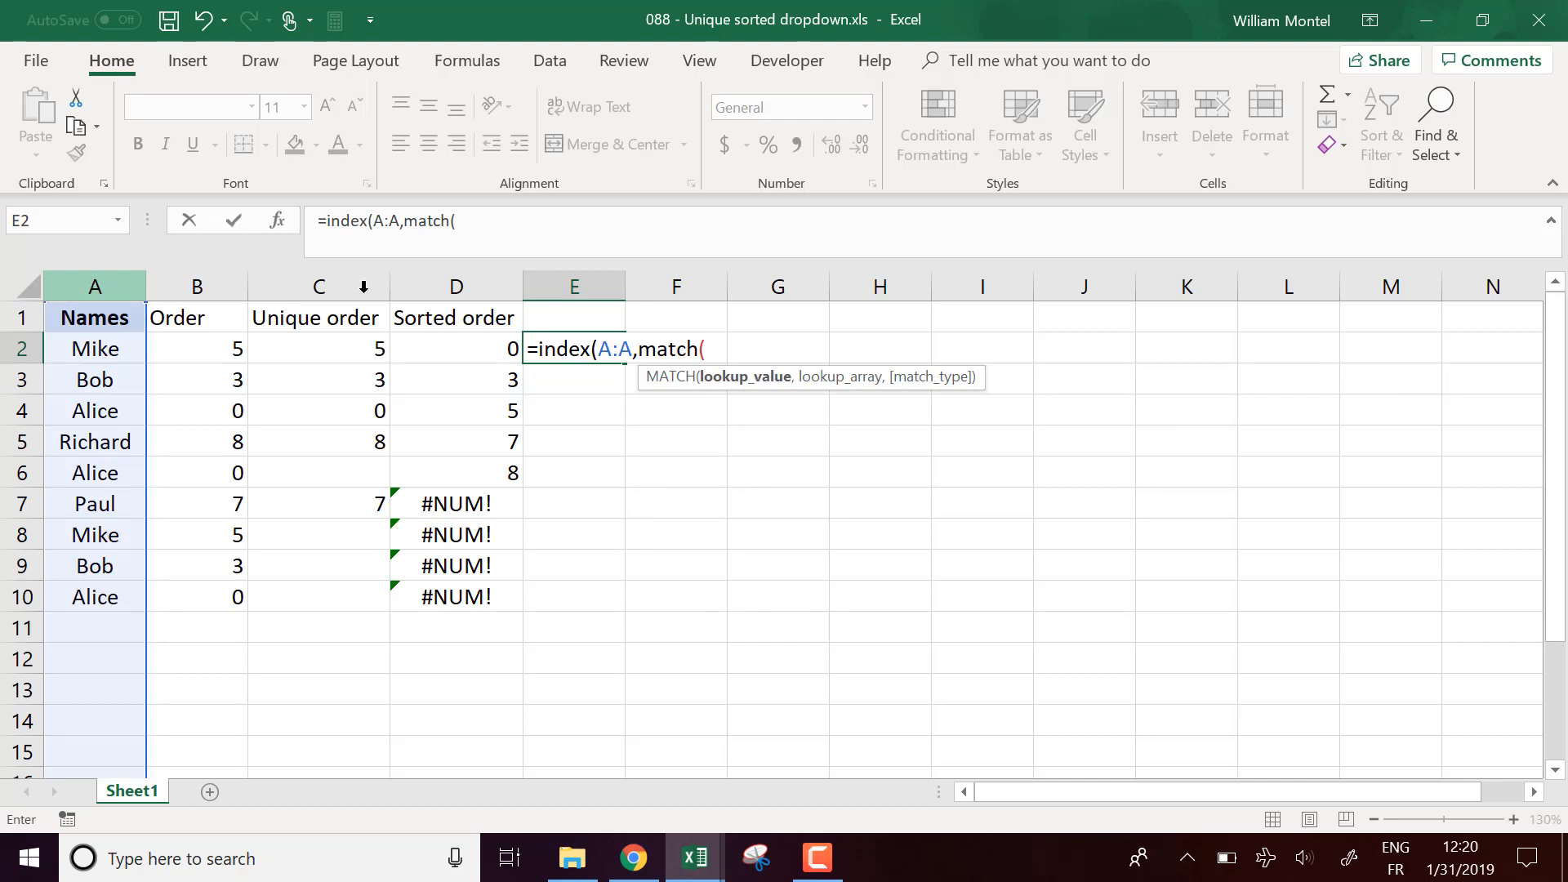
left_click(507, 350)
type(",")
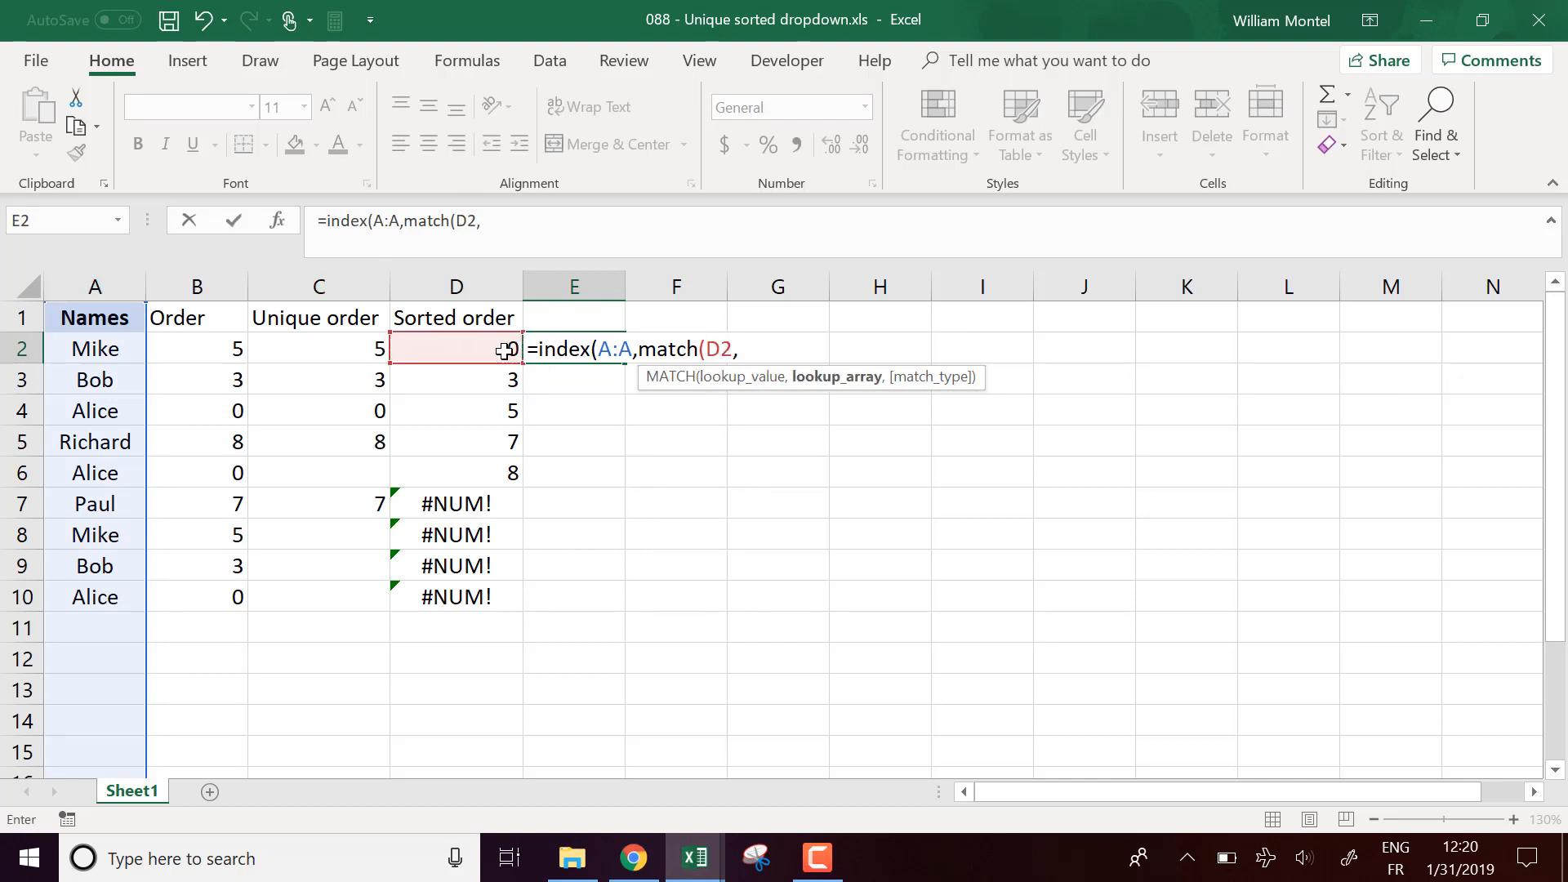
left_click(220, 276)
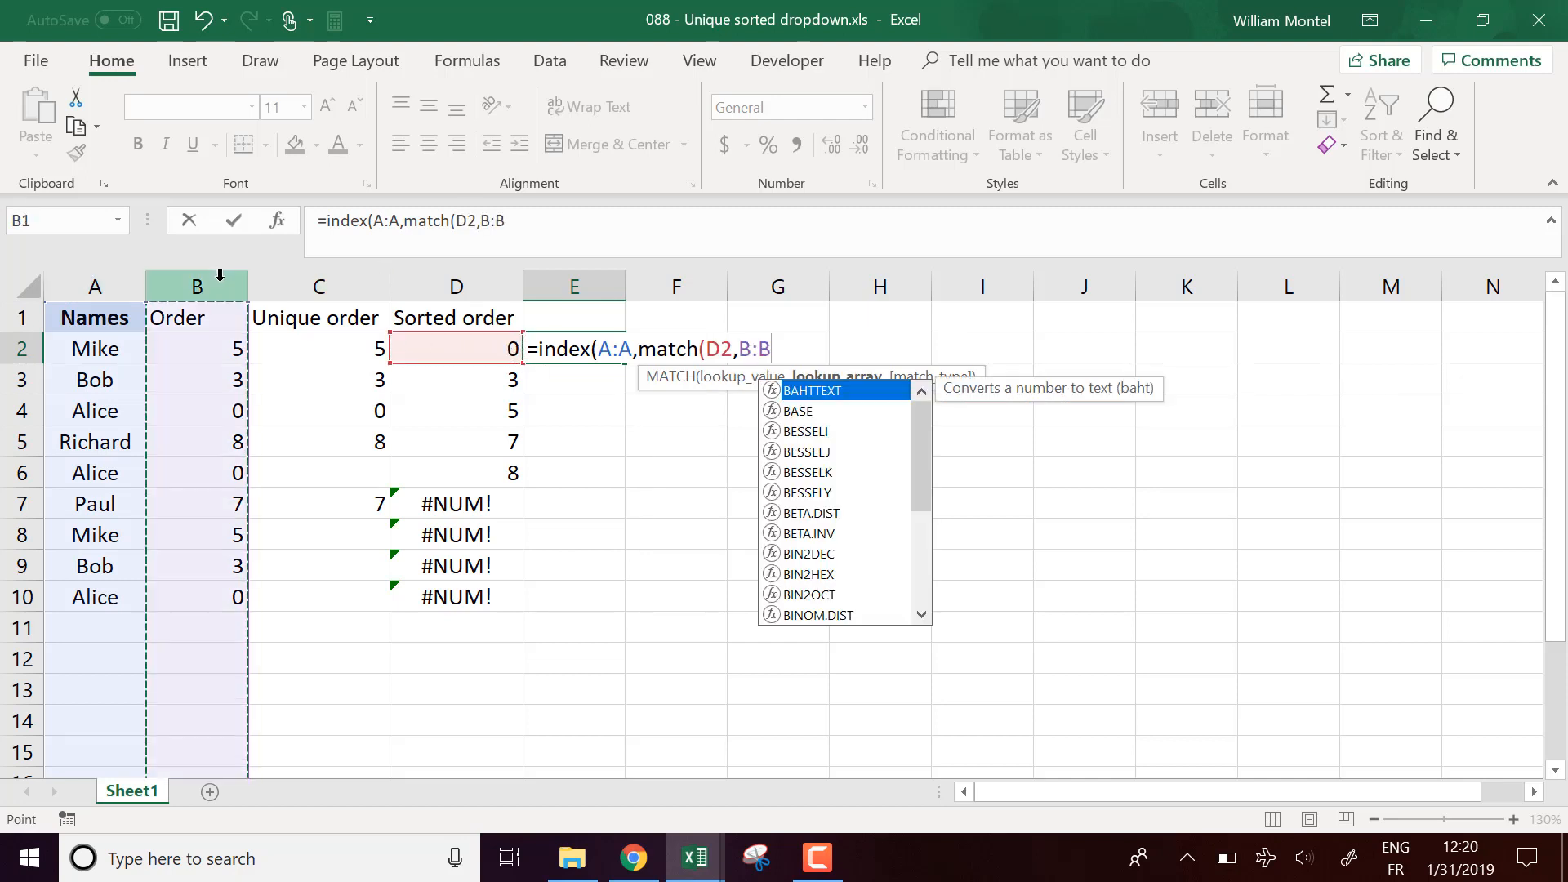
type(",")
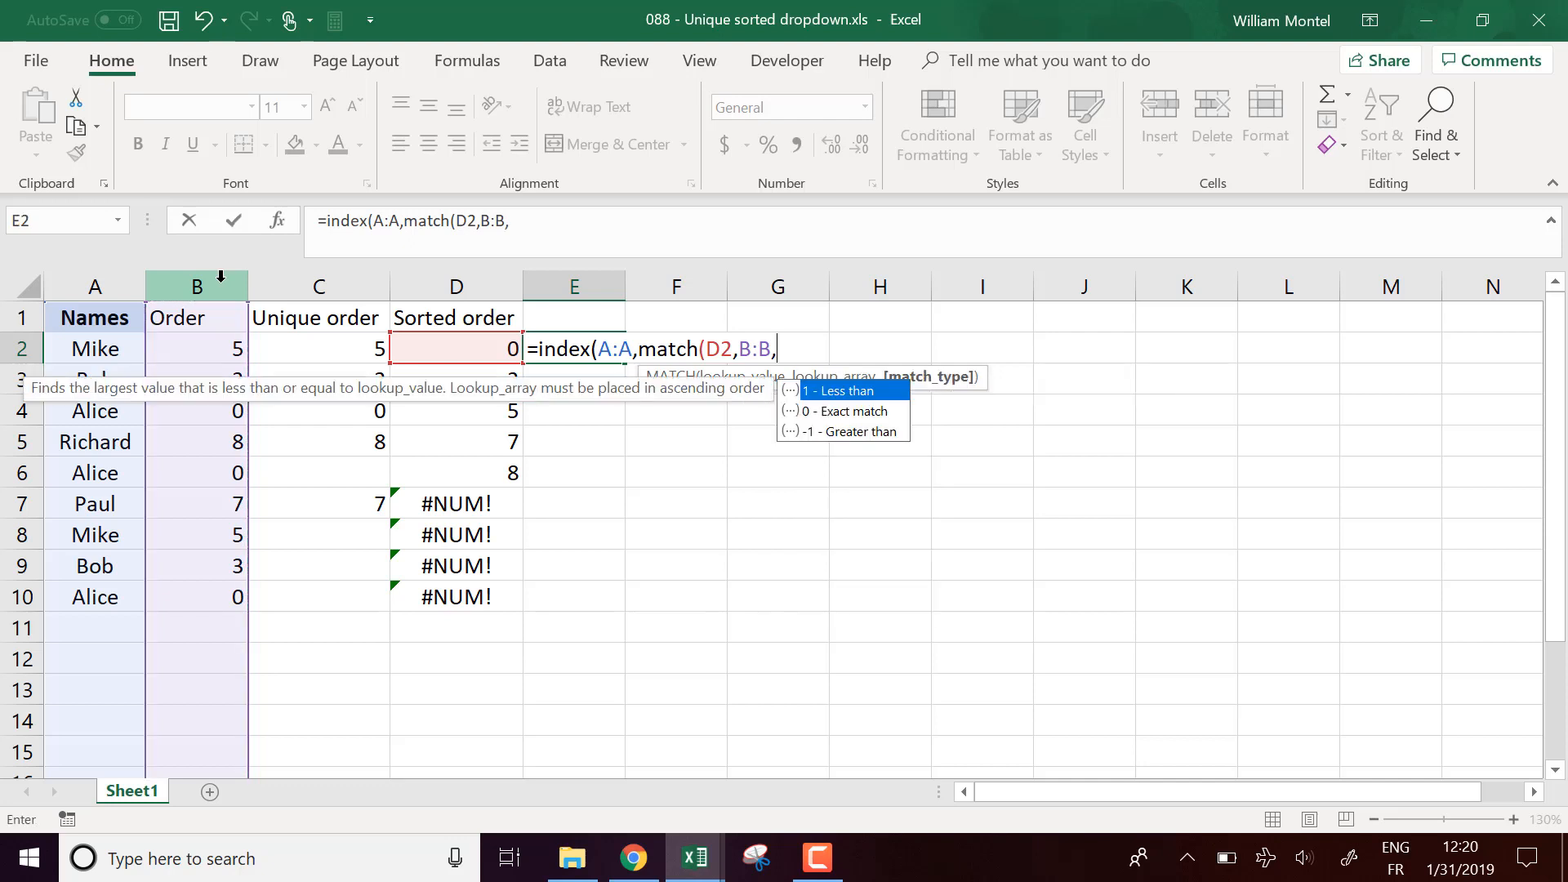
type("0)")
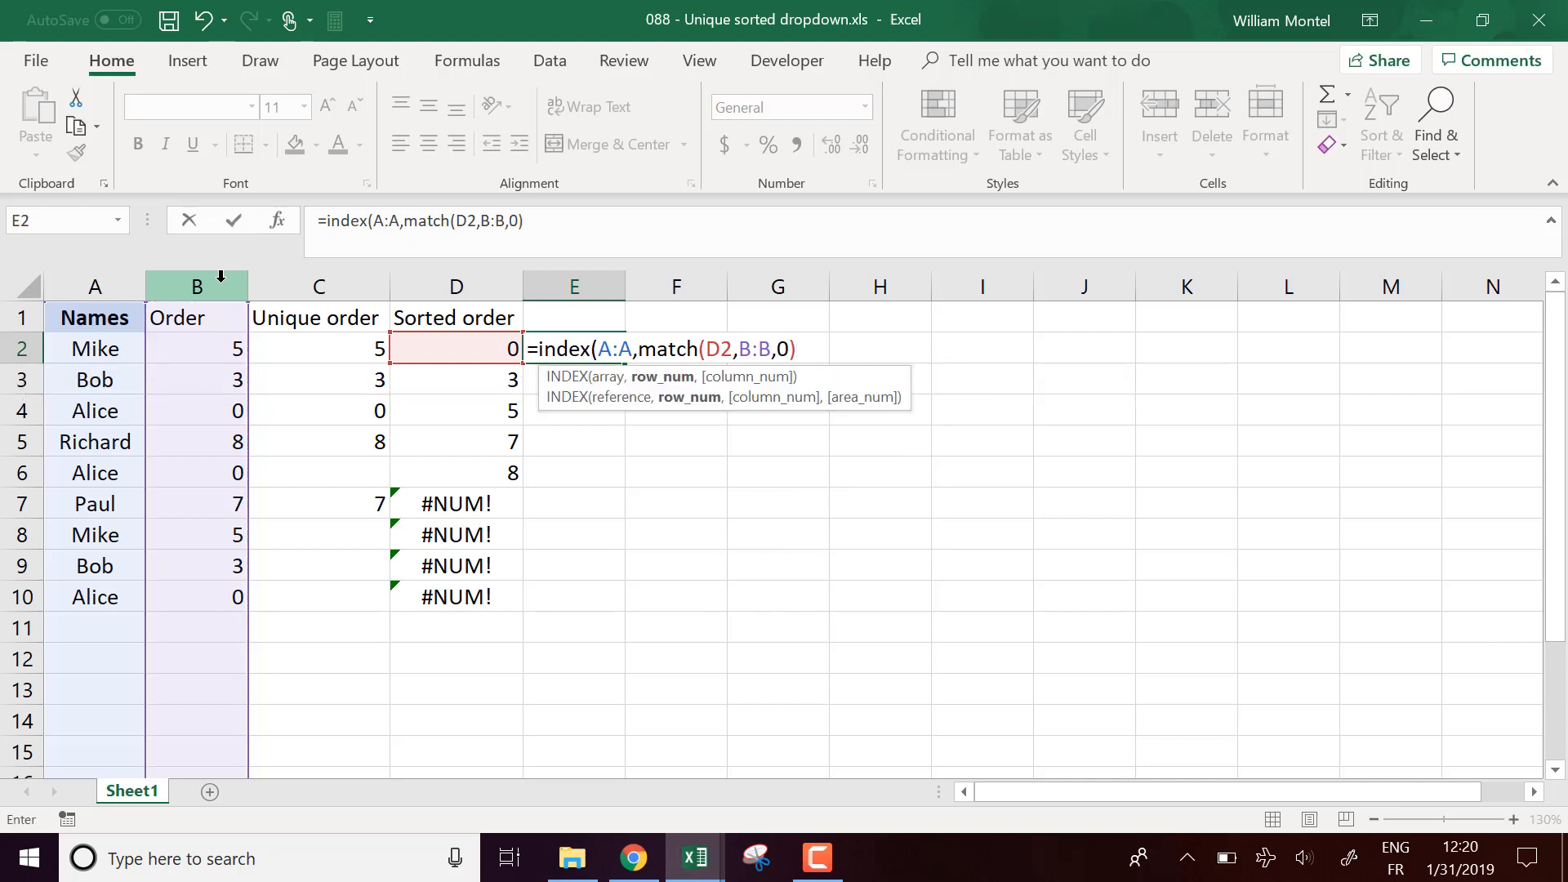
type(")")
key("Return")
key("Up")
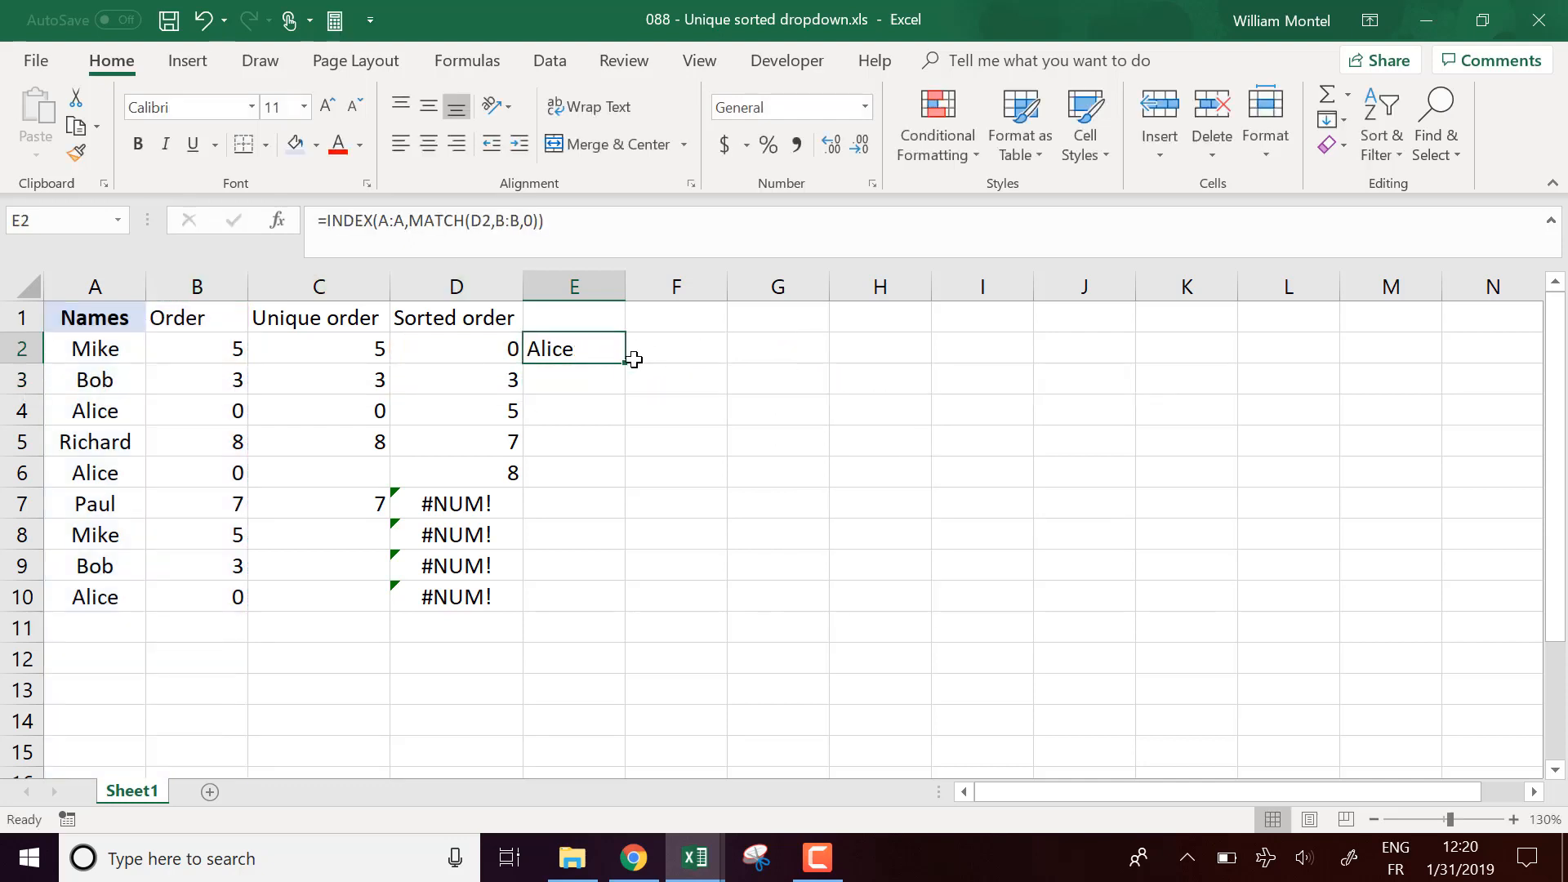
double_click(627, 365)
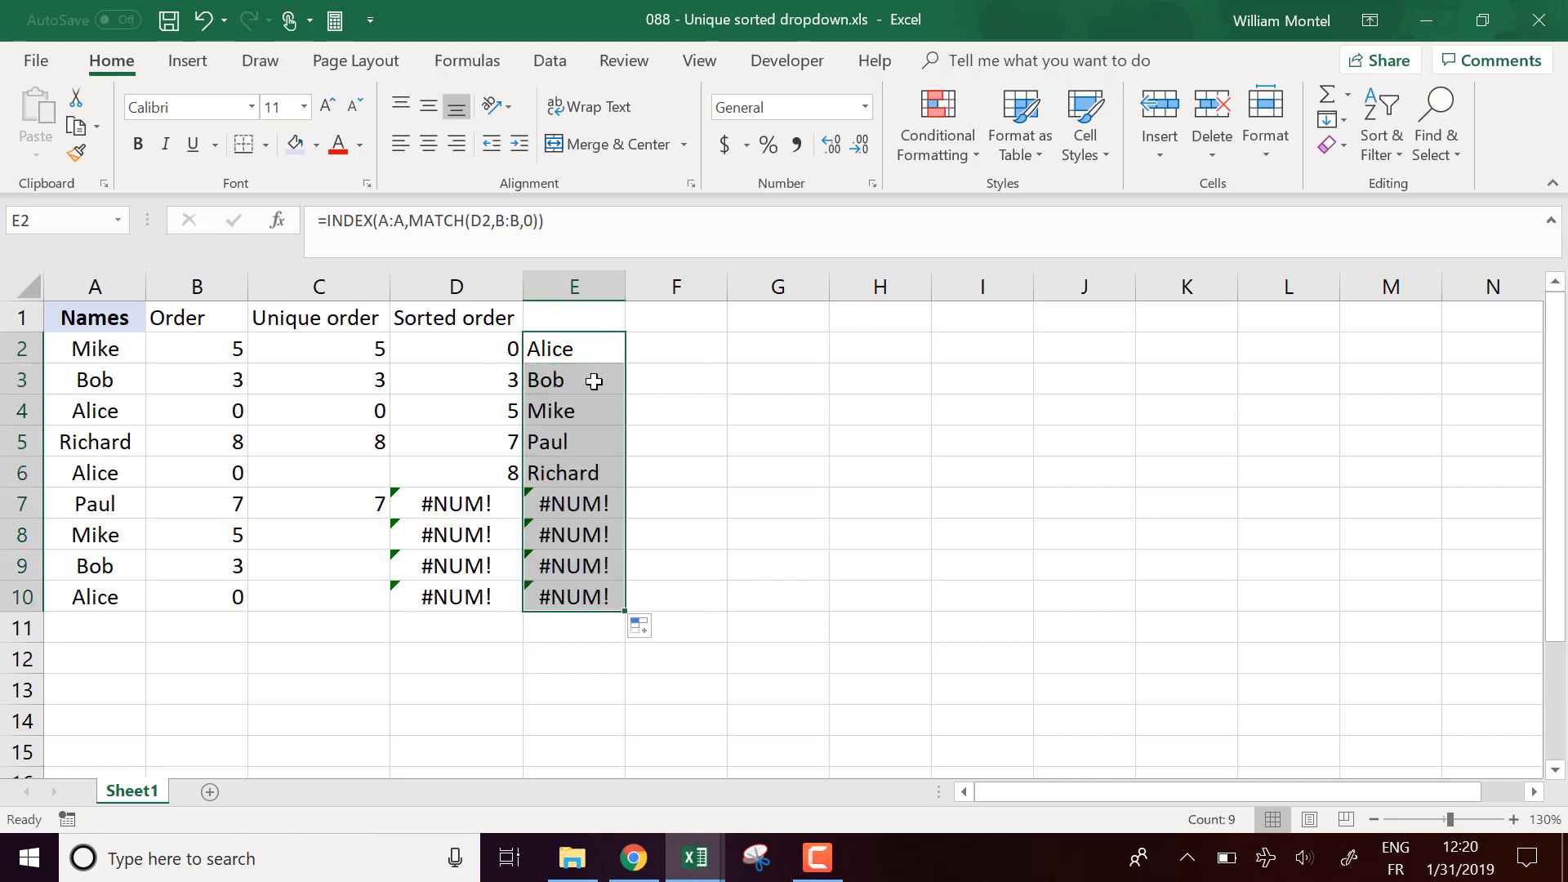
Step: Wrap the E2 INDEX/MATCH formula in IFERROR with "" as the error value and fill it down to E10
left_click(585, 354)
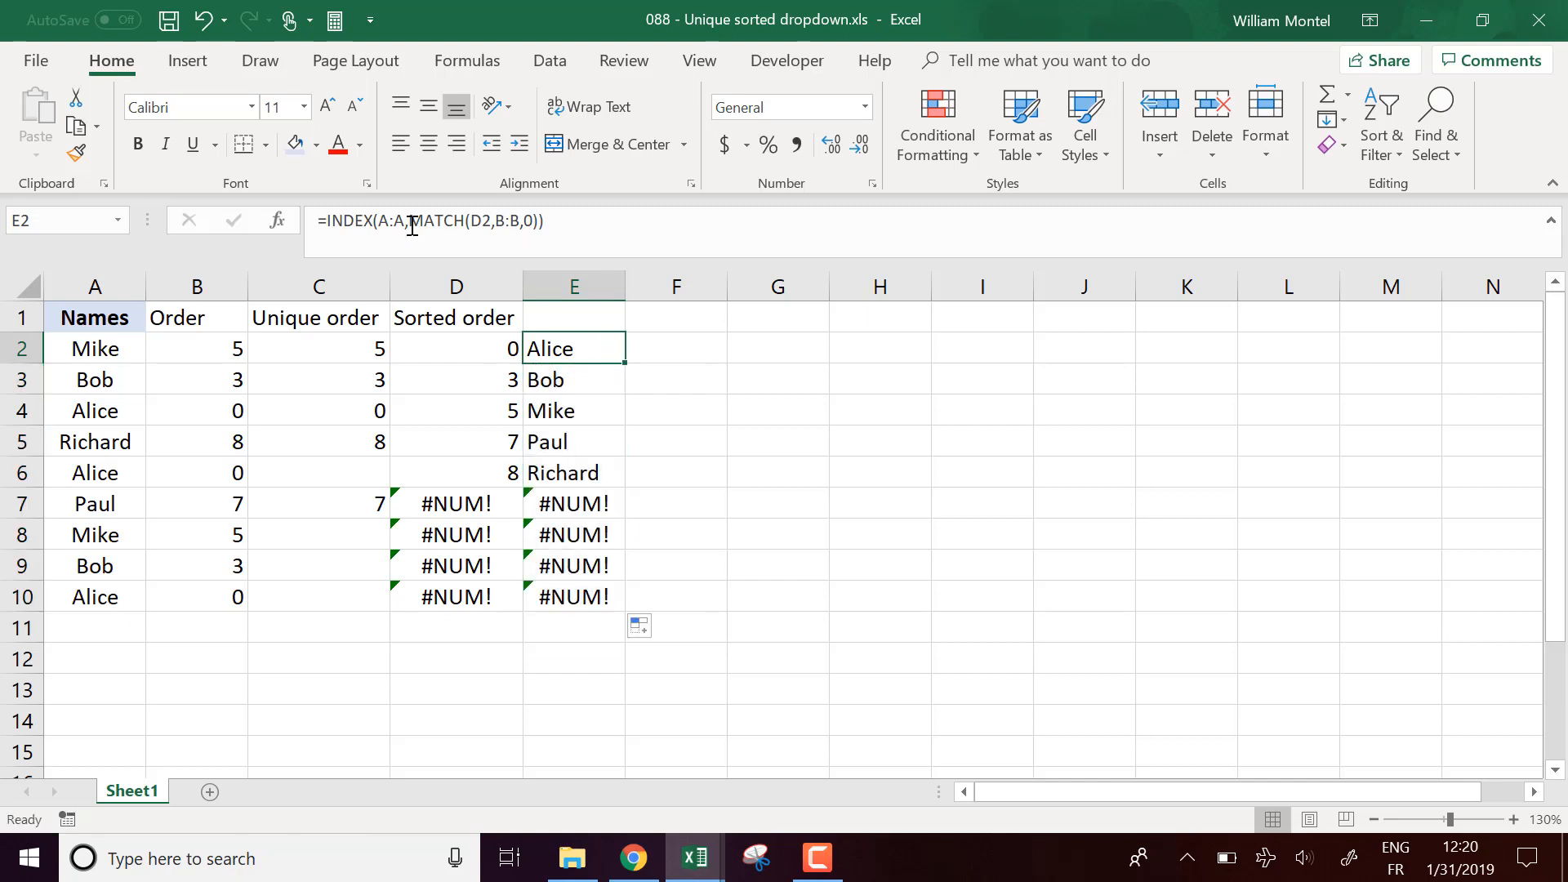
left_click(325, 221)
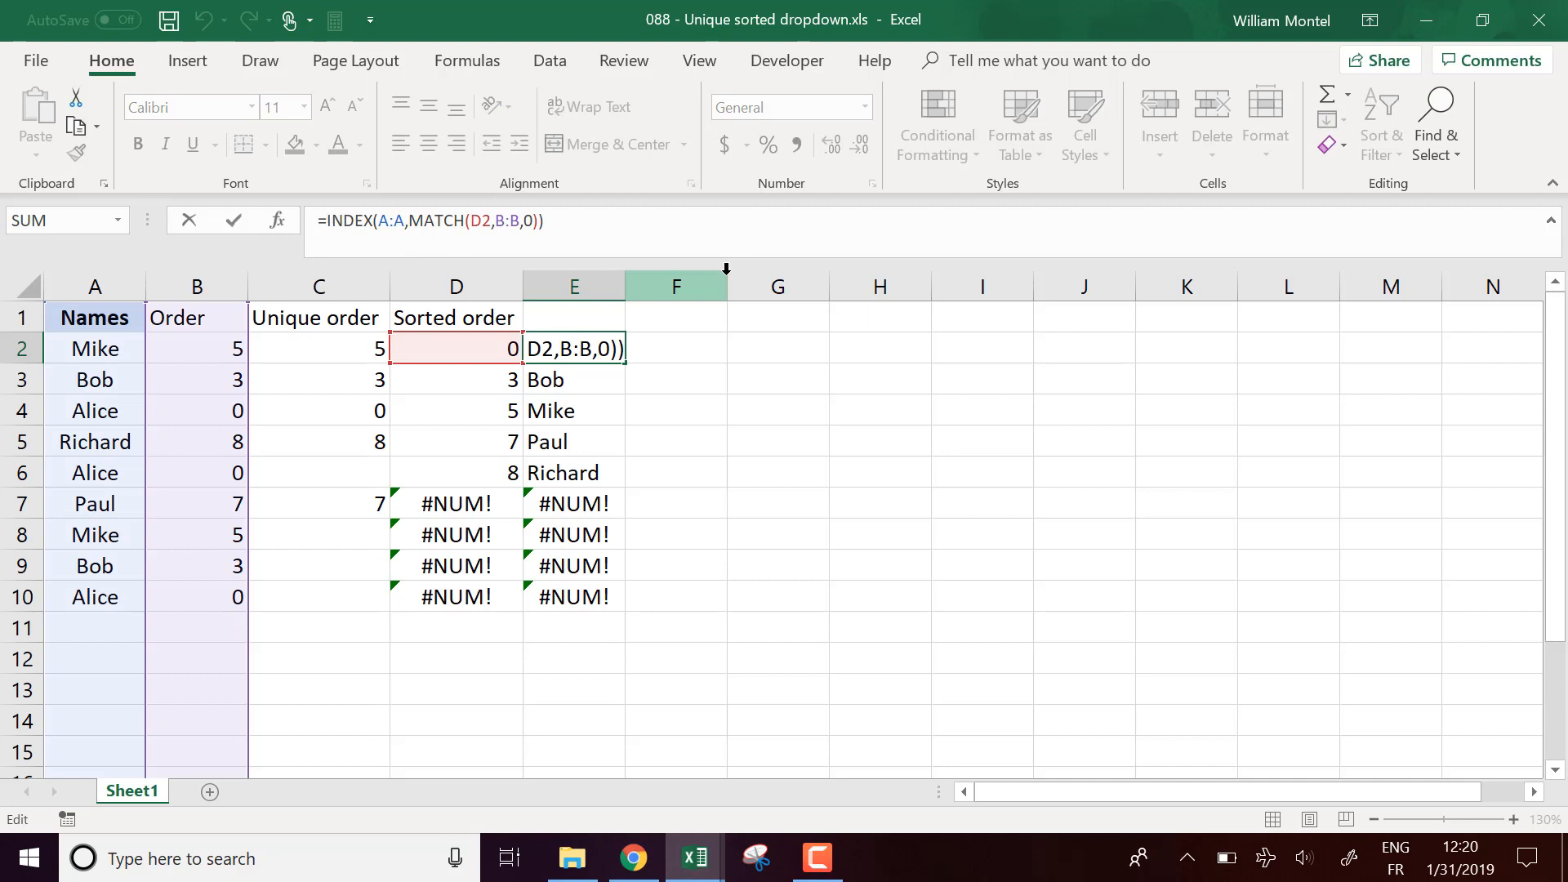
type("iferro")
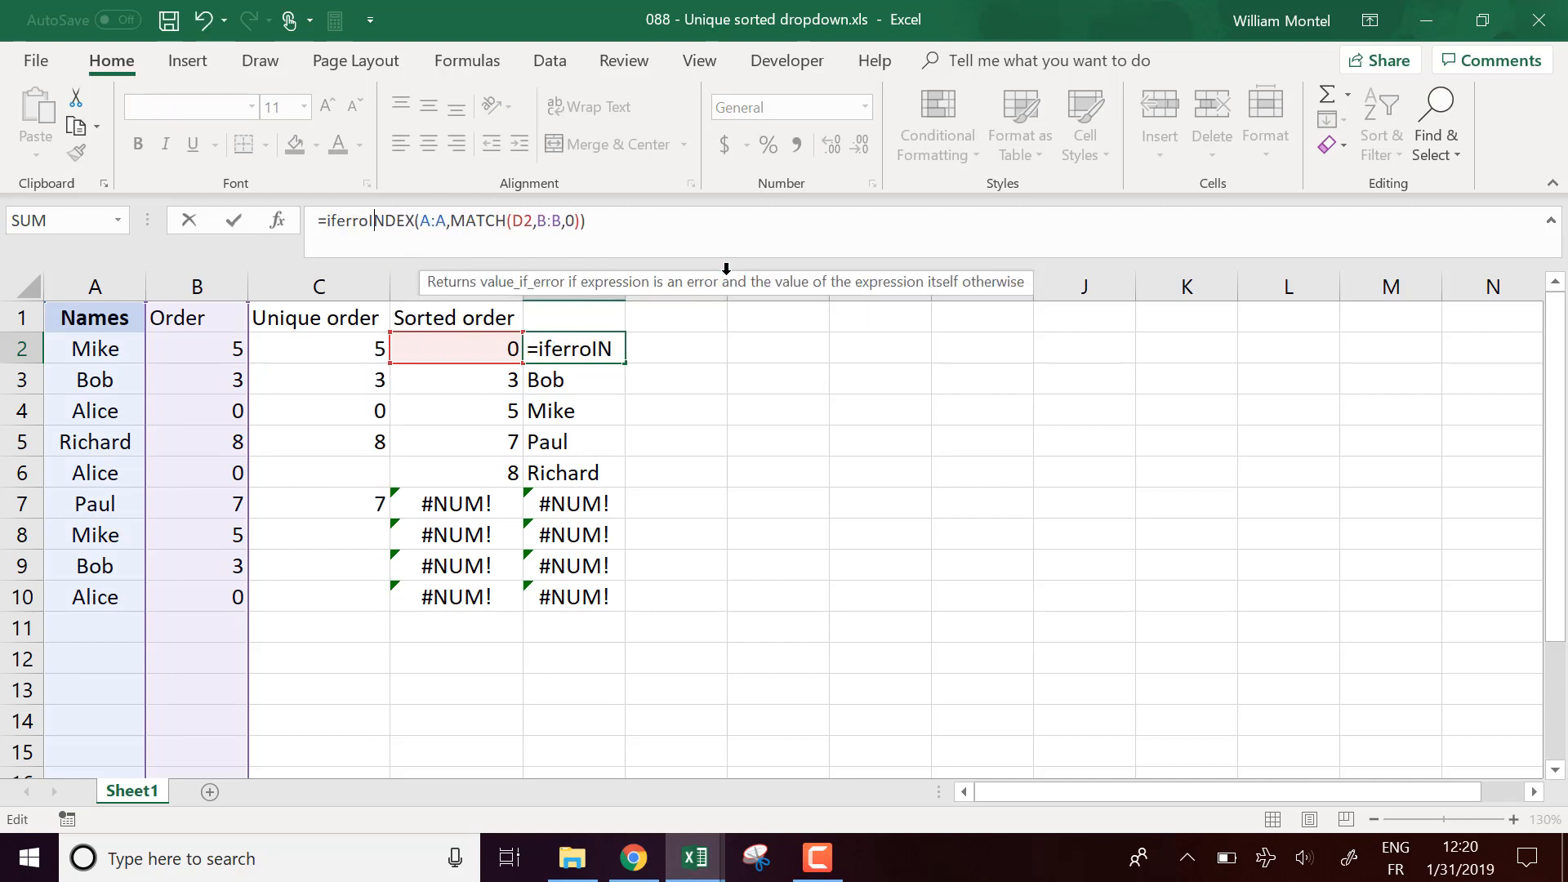
type("(")
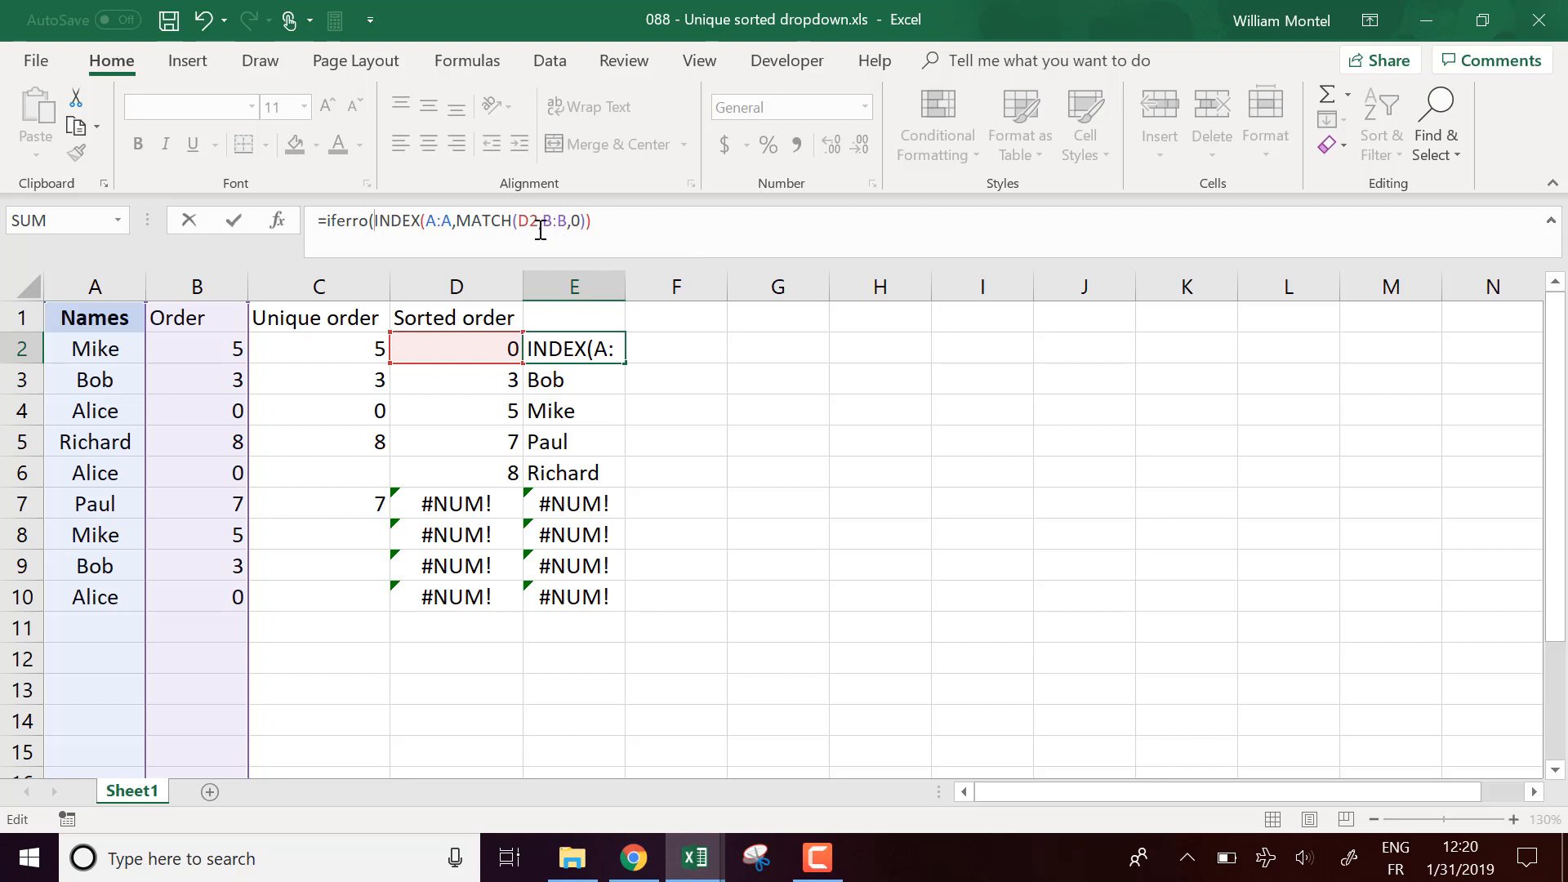
type("r")
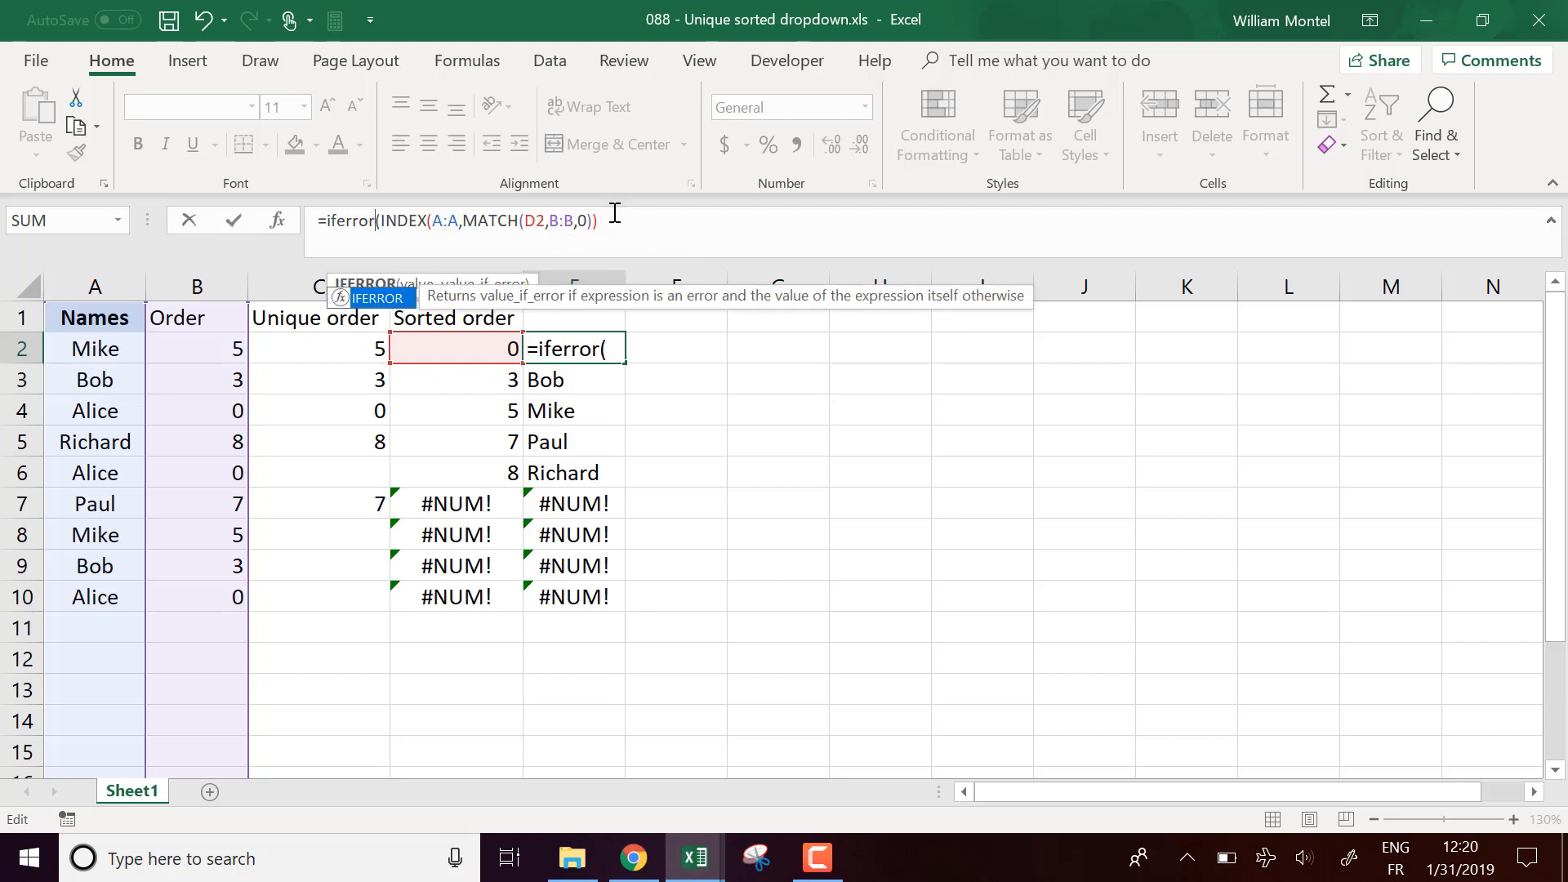
left_click(642, 231)
type(",")
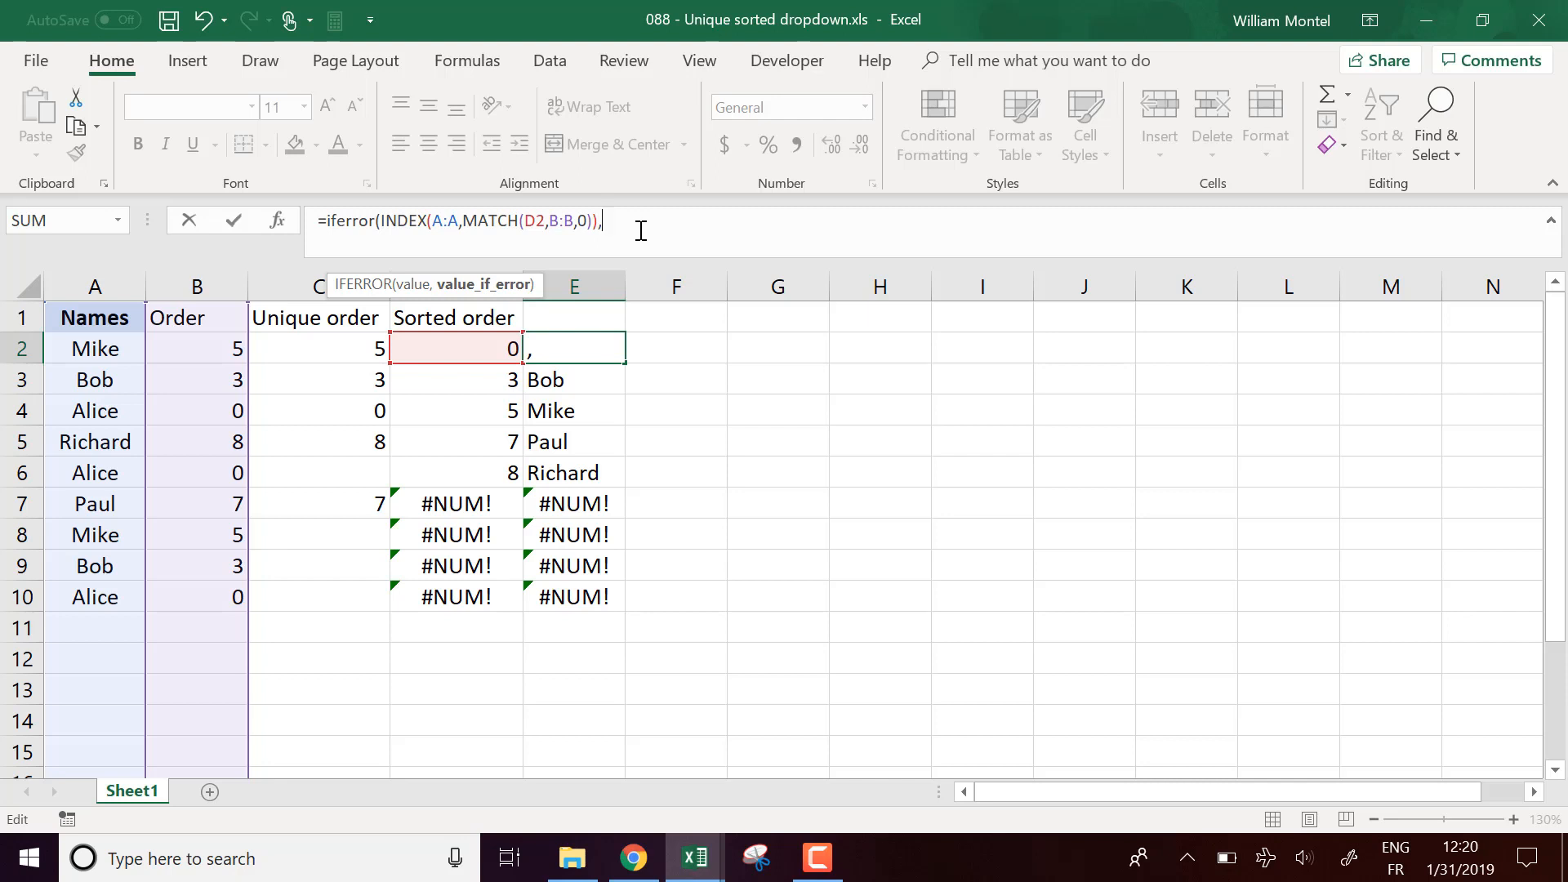
type("\"\")")
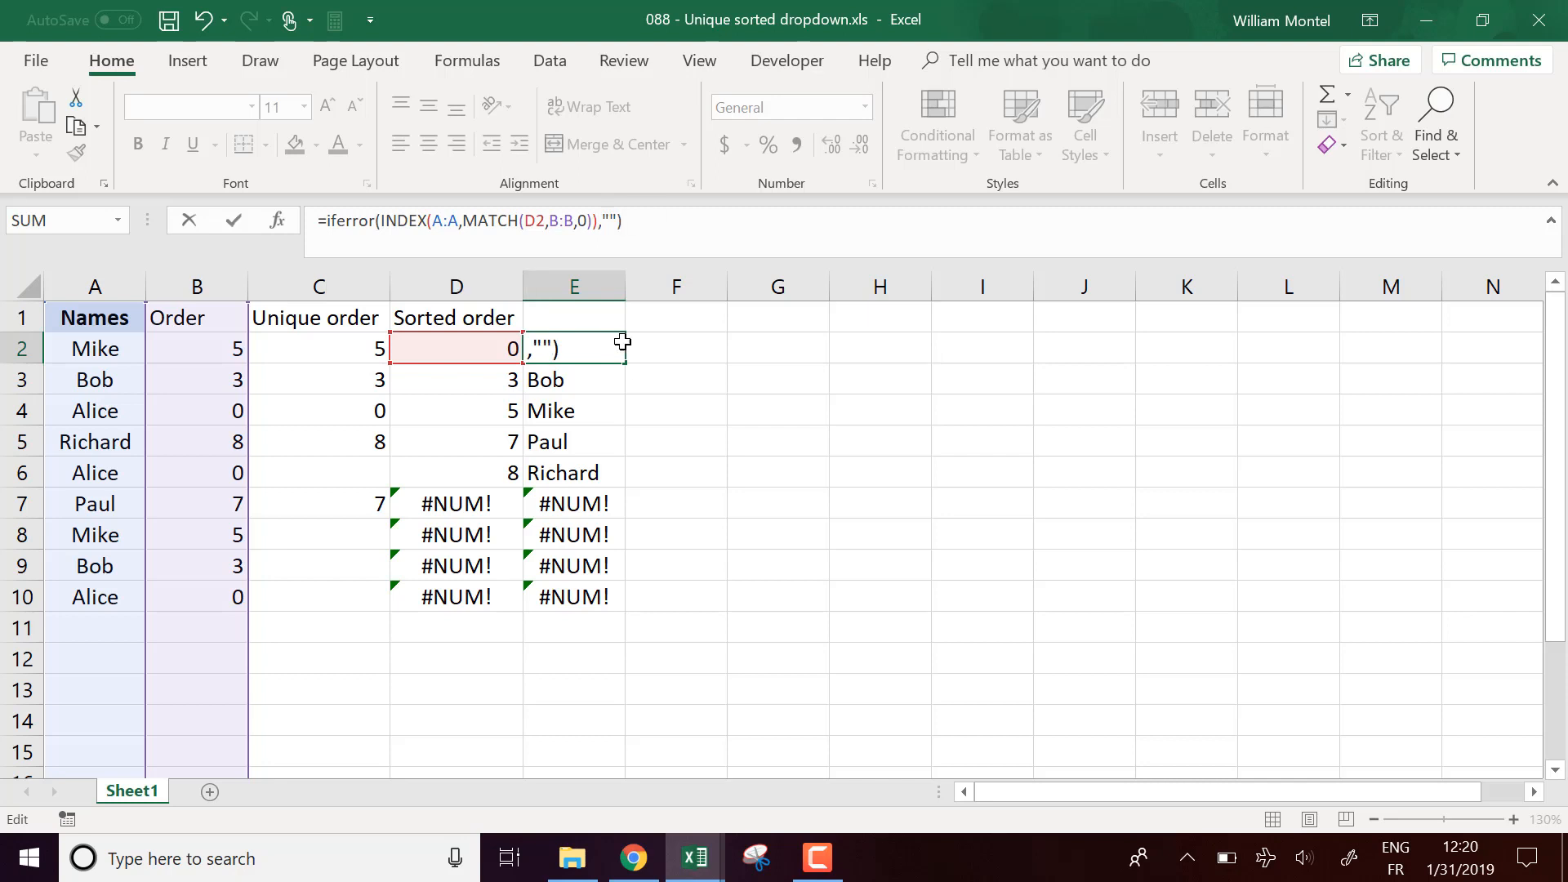
key("Return")
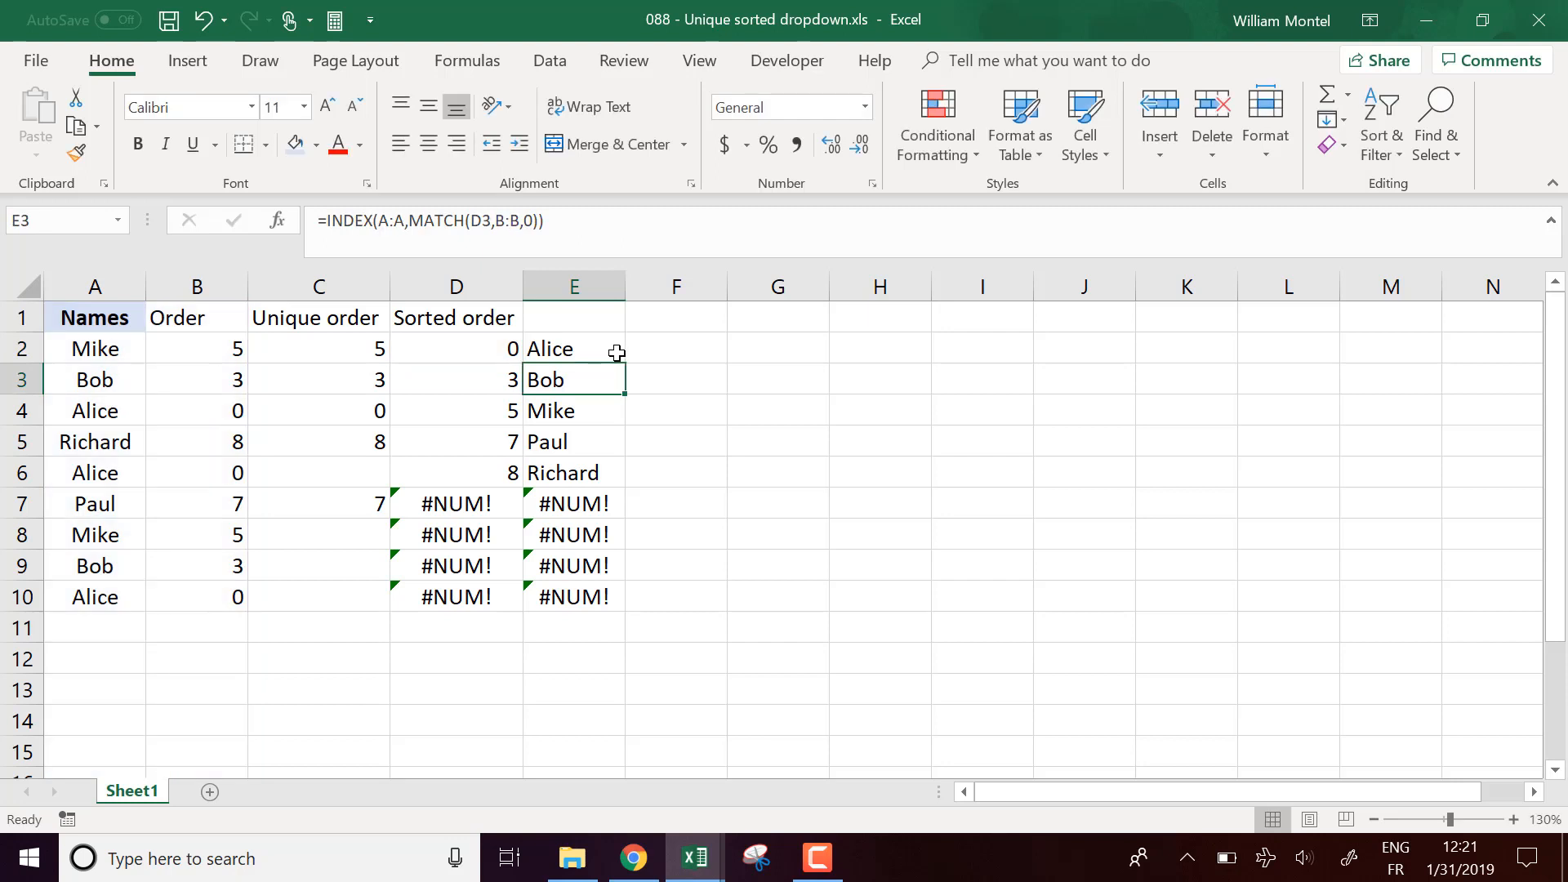
left_click(616, 349)
double_click(628, 362)
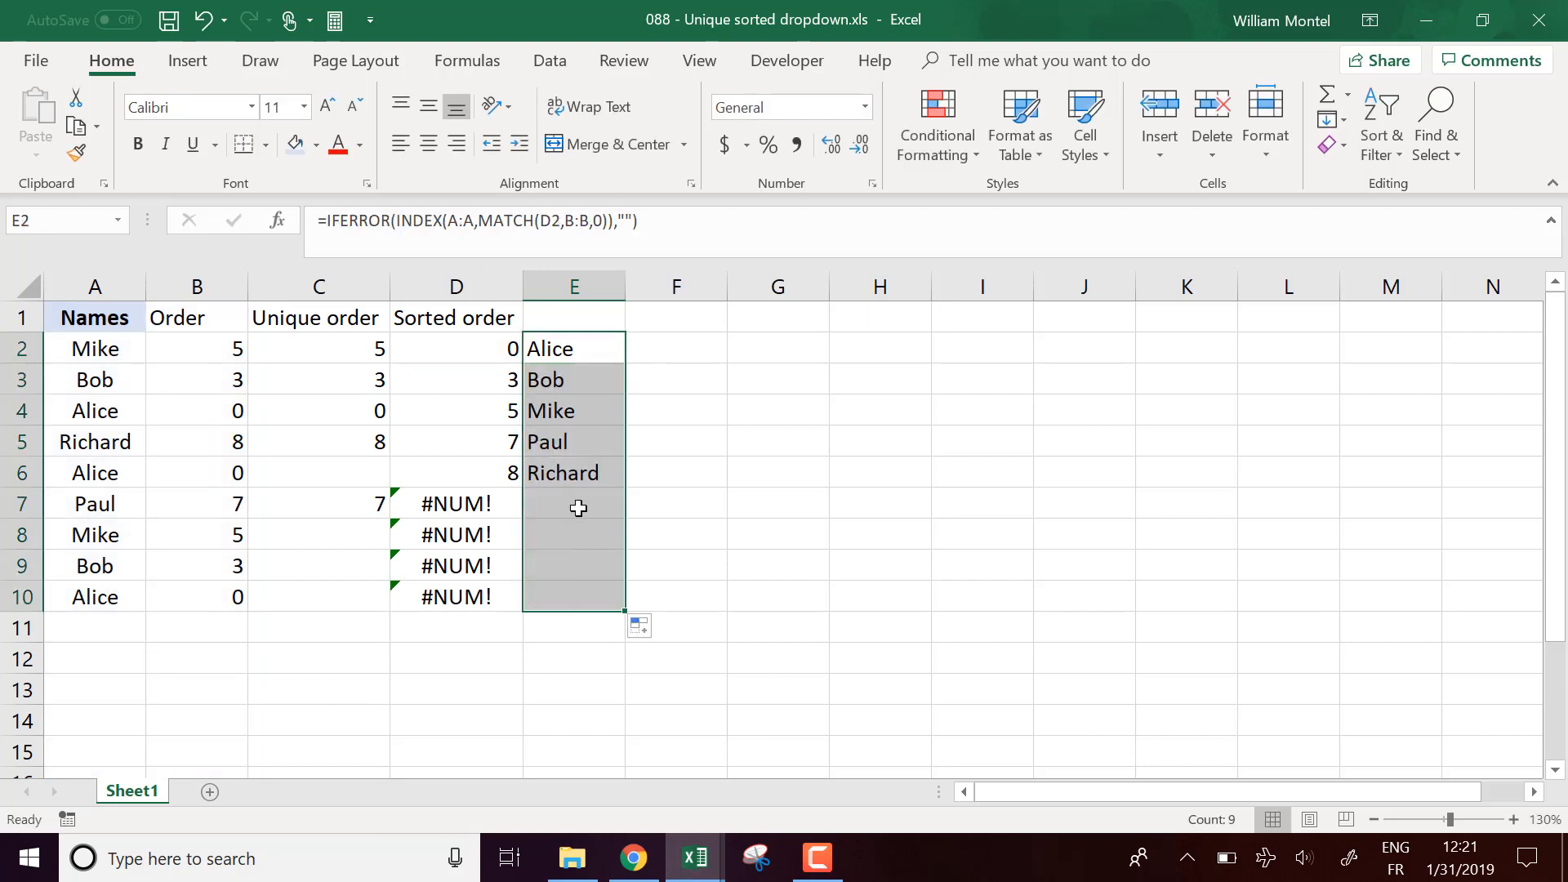
left_click_drag(577, 503, 493, 595)
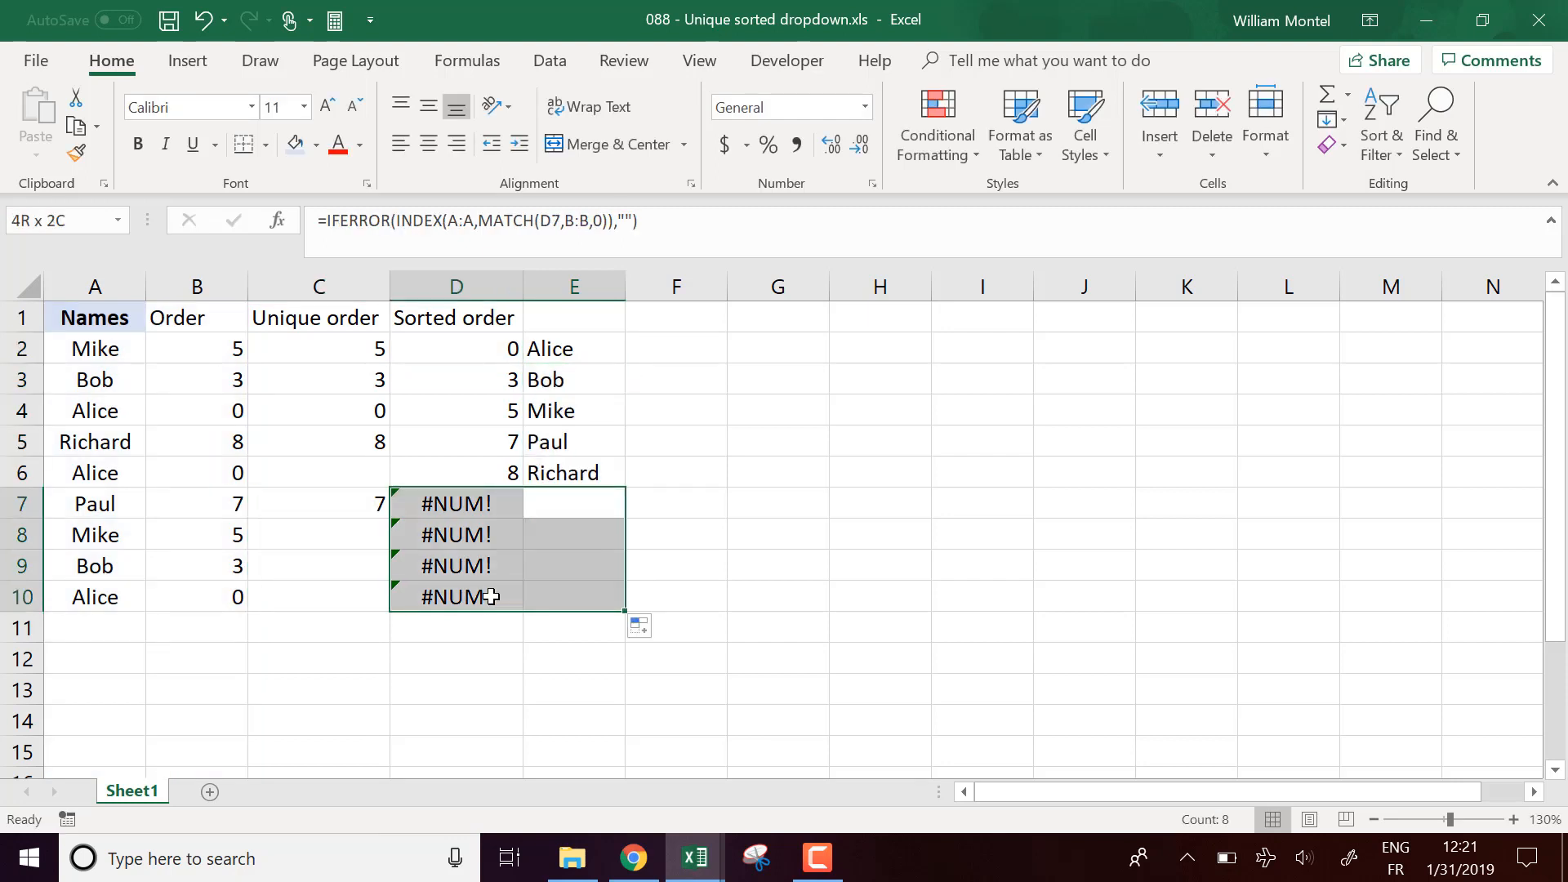
Step: Enter the heading "Unique sorted list" in E1 and widen column E slightly
left_click(575, 325)
type("Un")
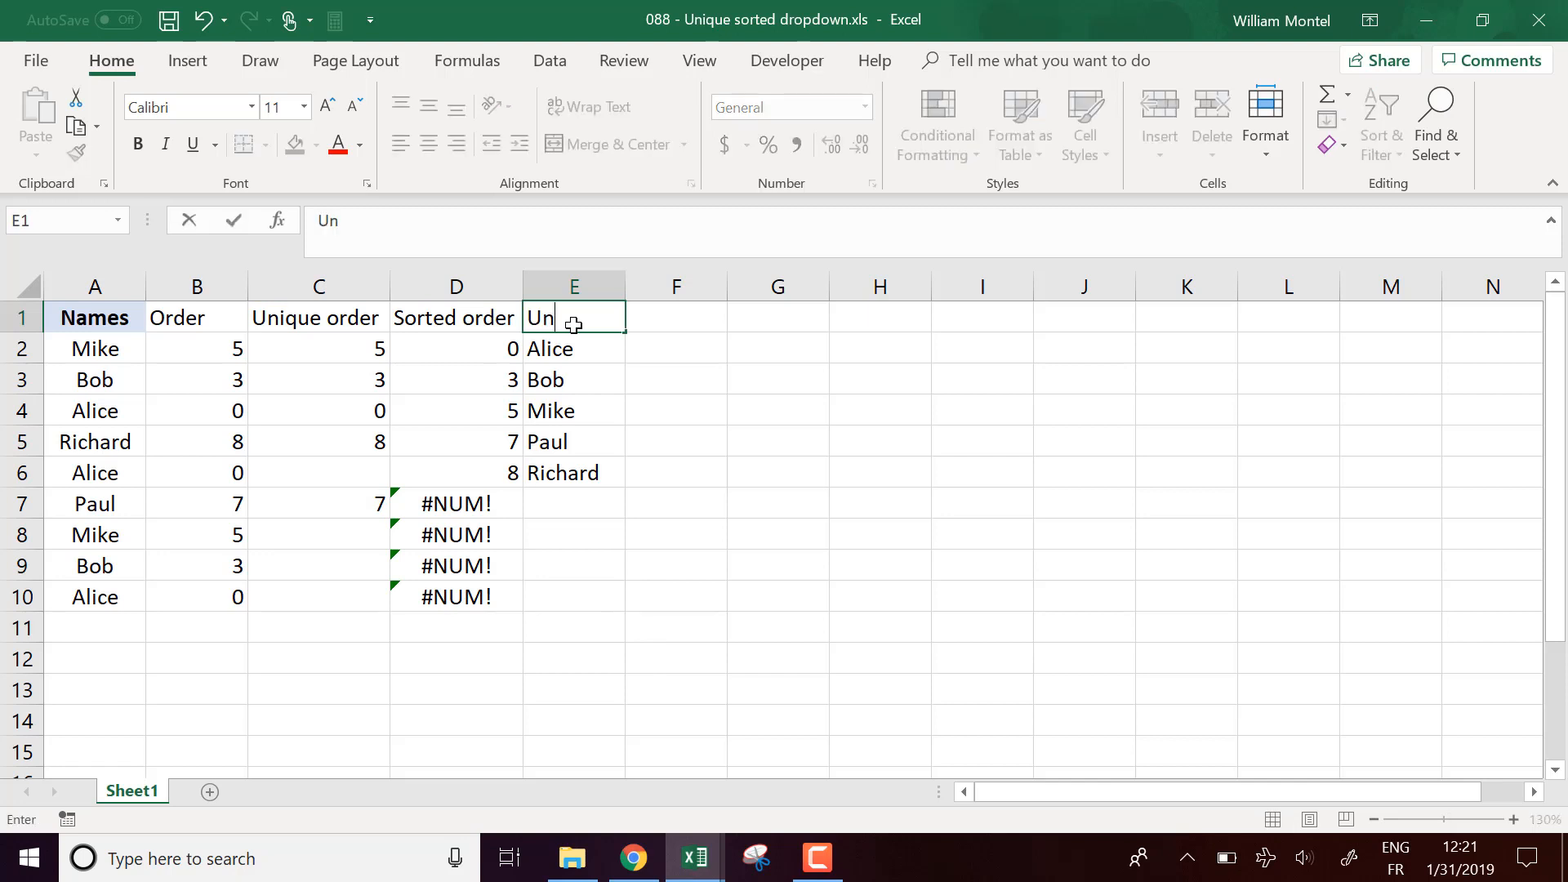
type("ique sort")
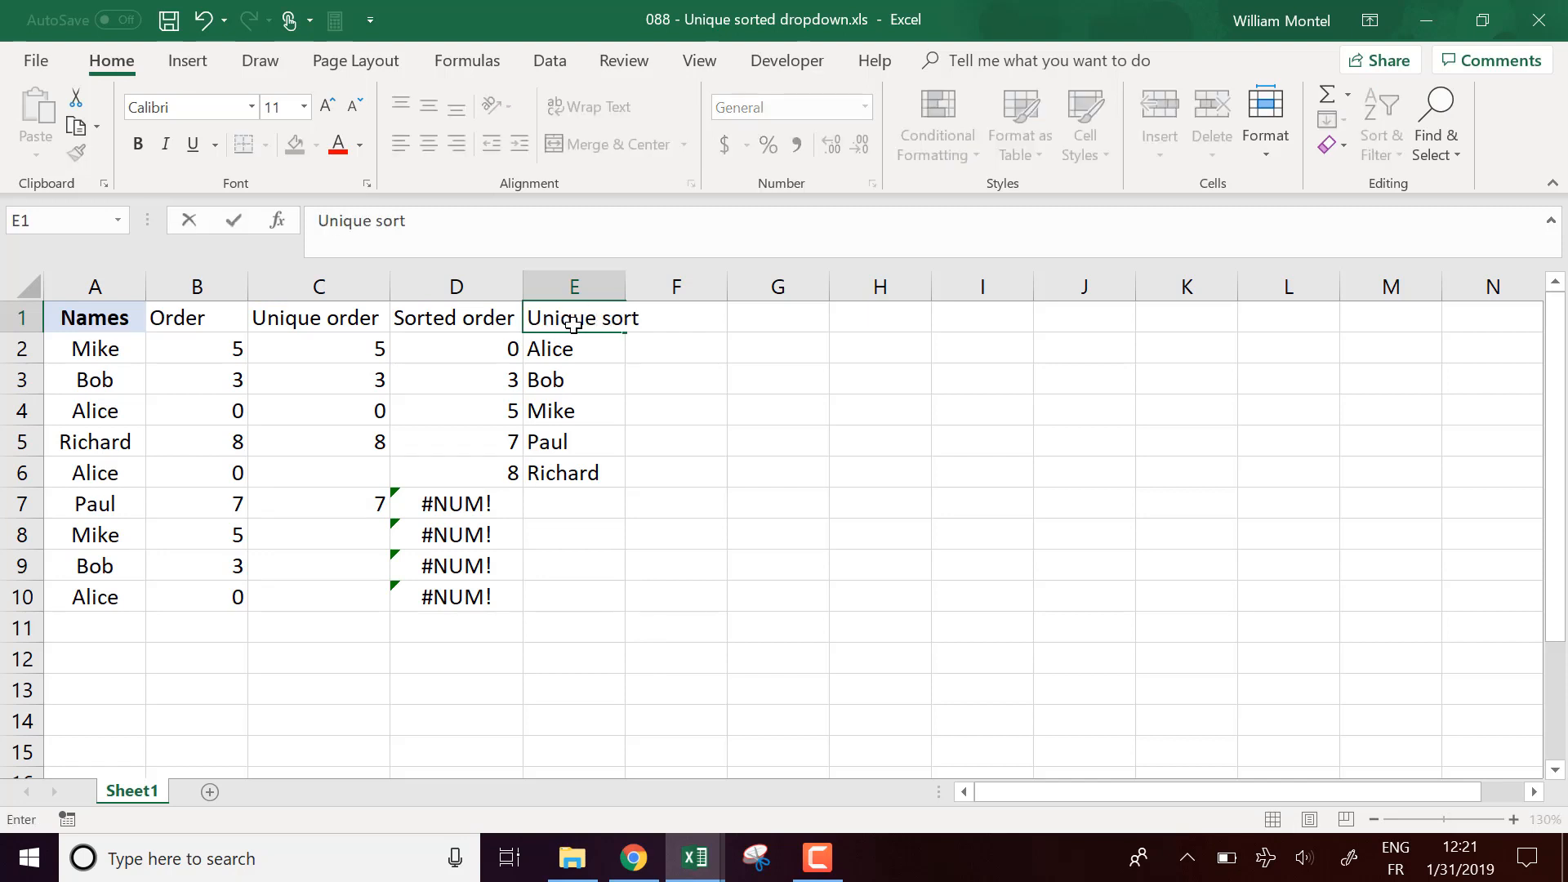
type("ed list")
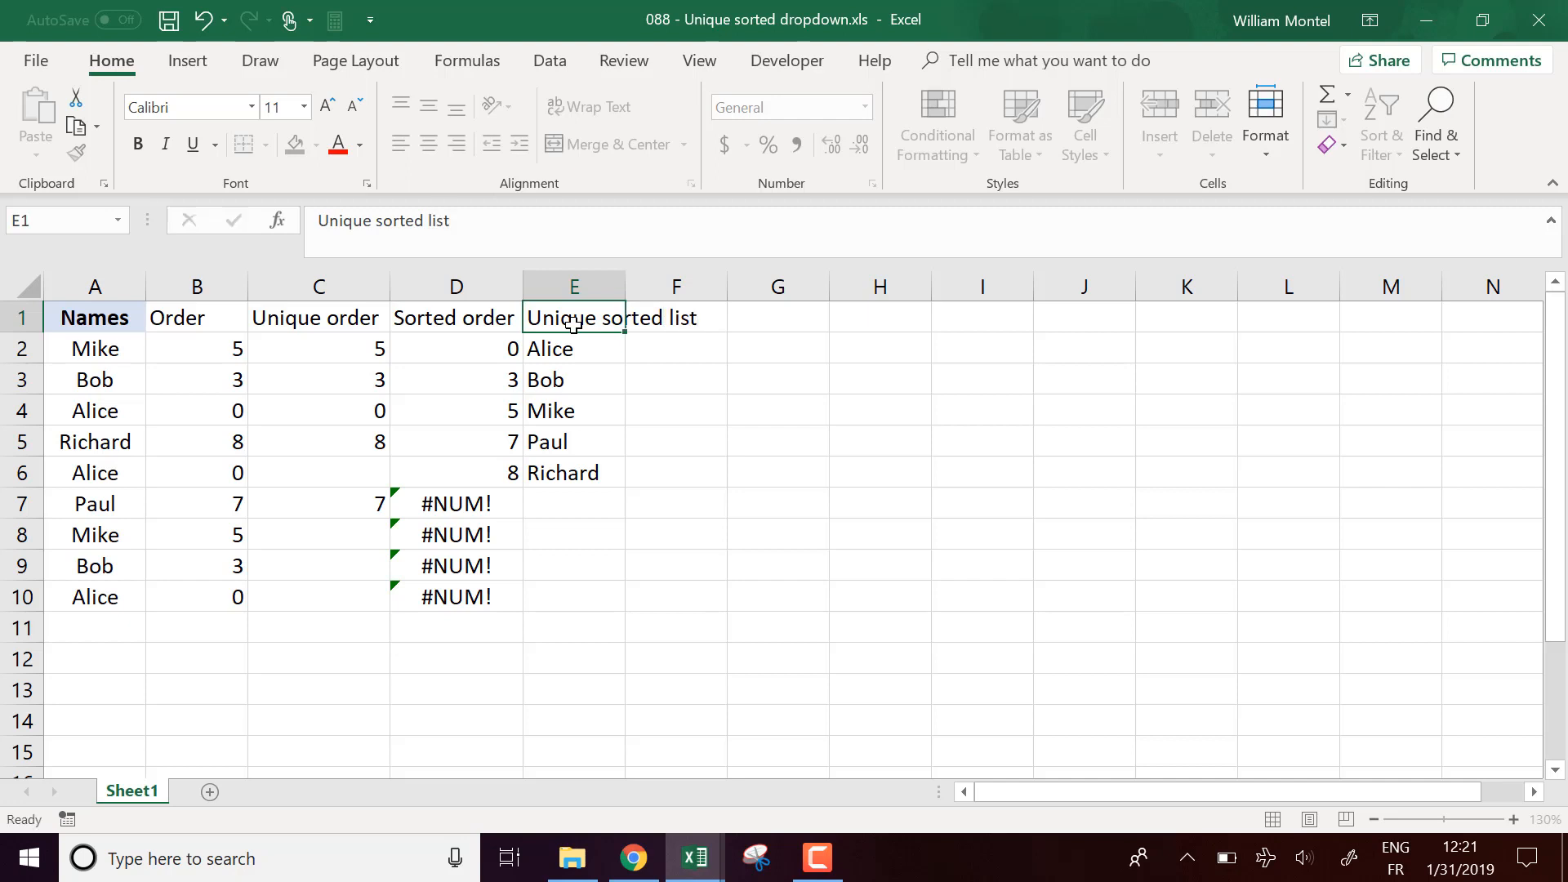
key("Return")
left_click_drag(626, 288, 649, 288)
left_click(1053, 366)
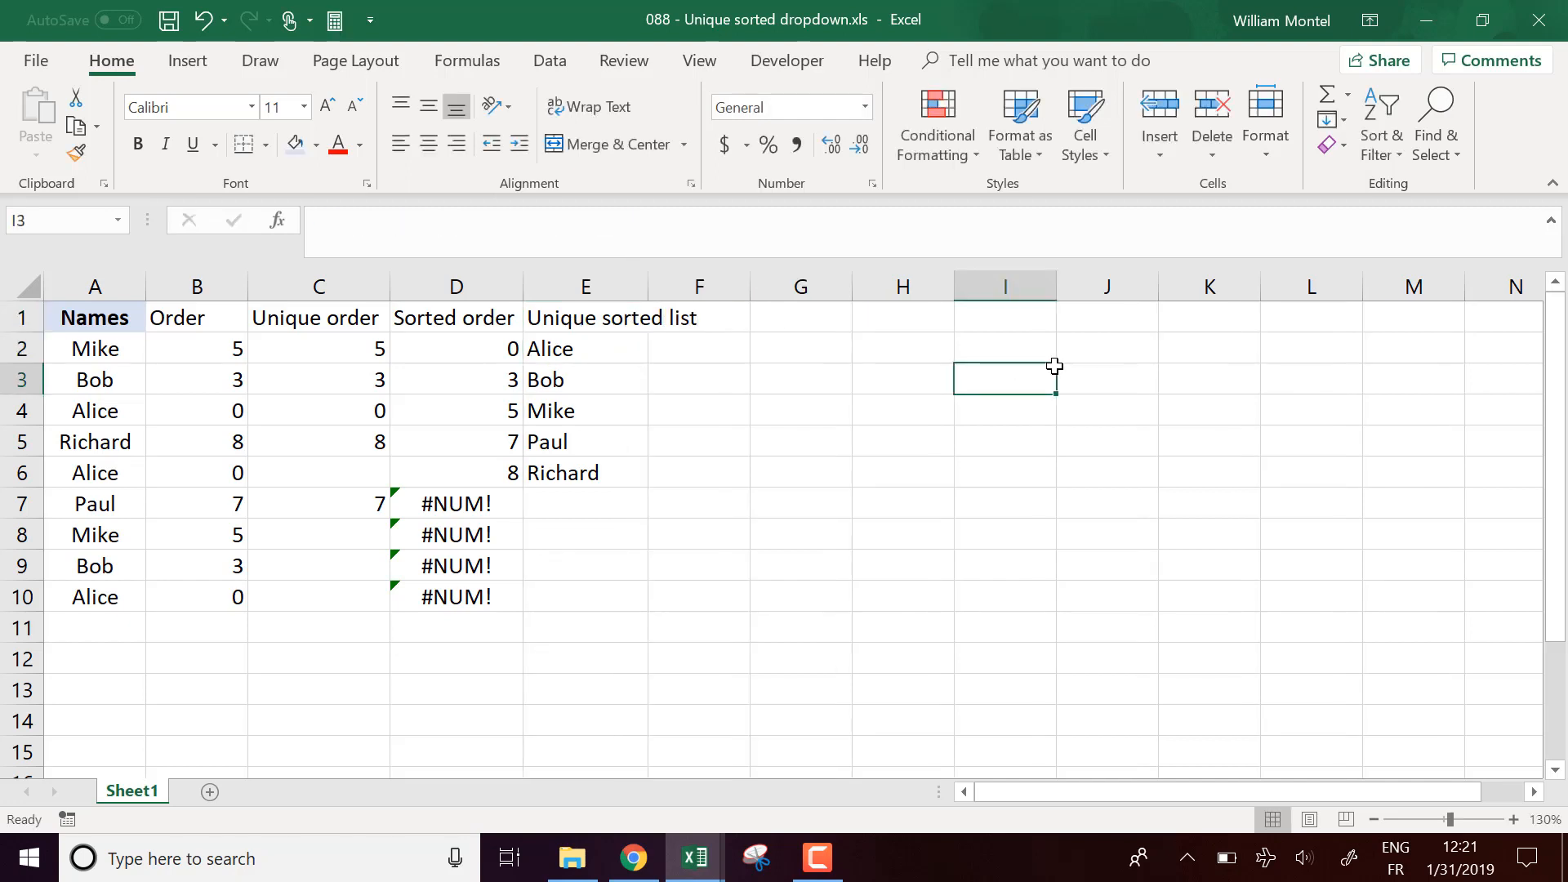
Step: Change the E1 heading to "Unique sorted names"
left_click(594, 321)
double_click(442, 219)
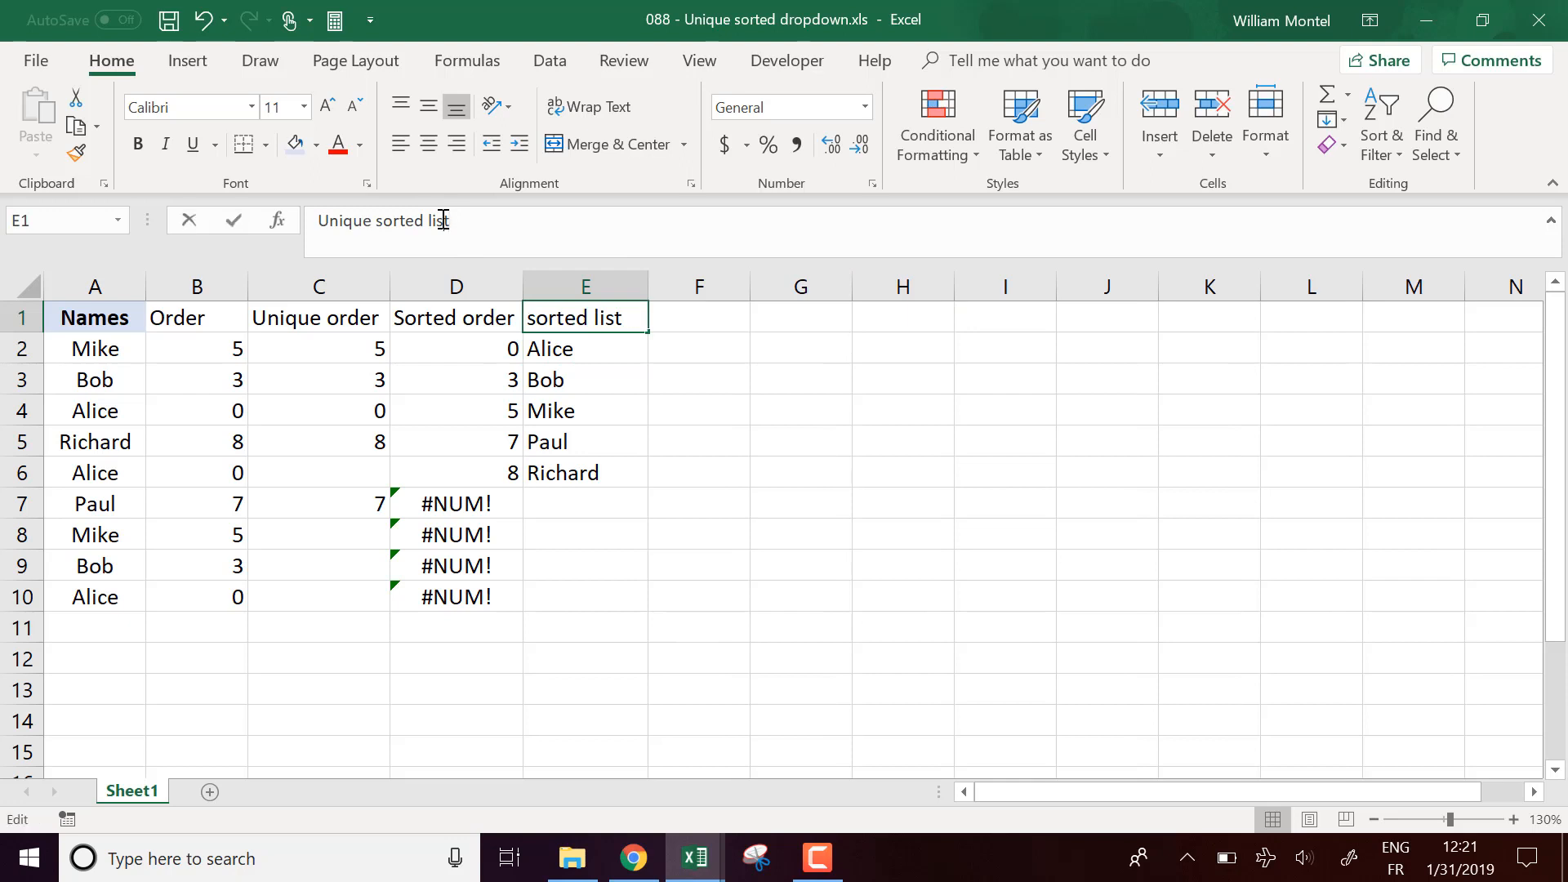
type("n")
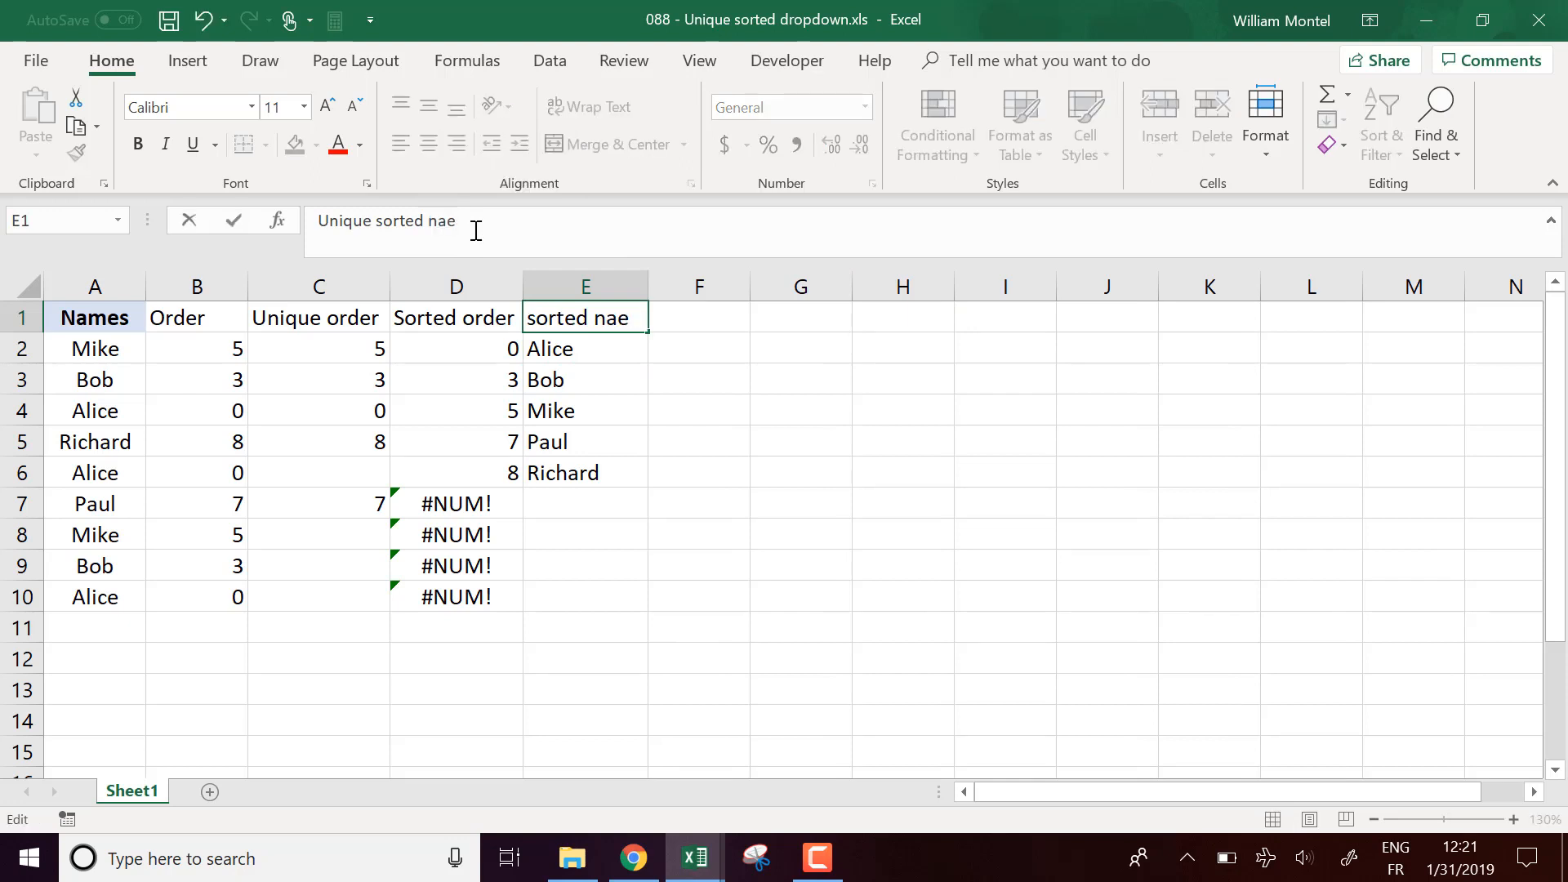
type("ames")
key("Return")
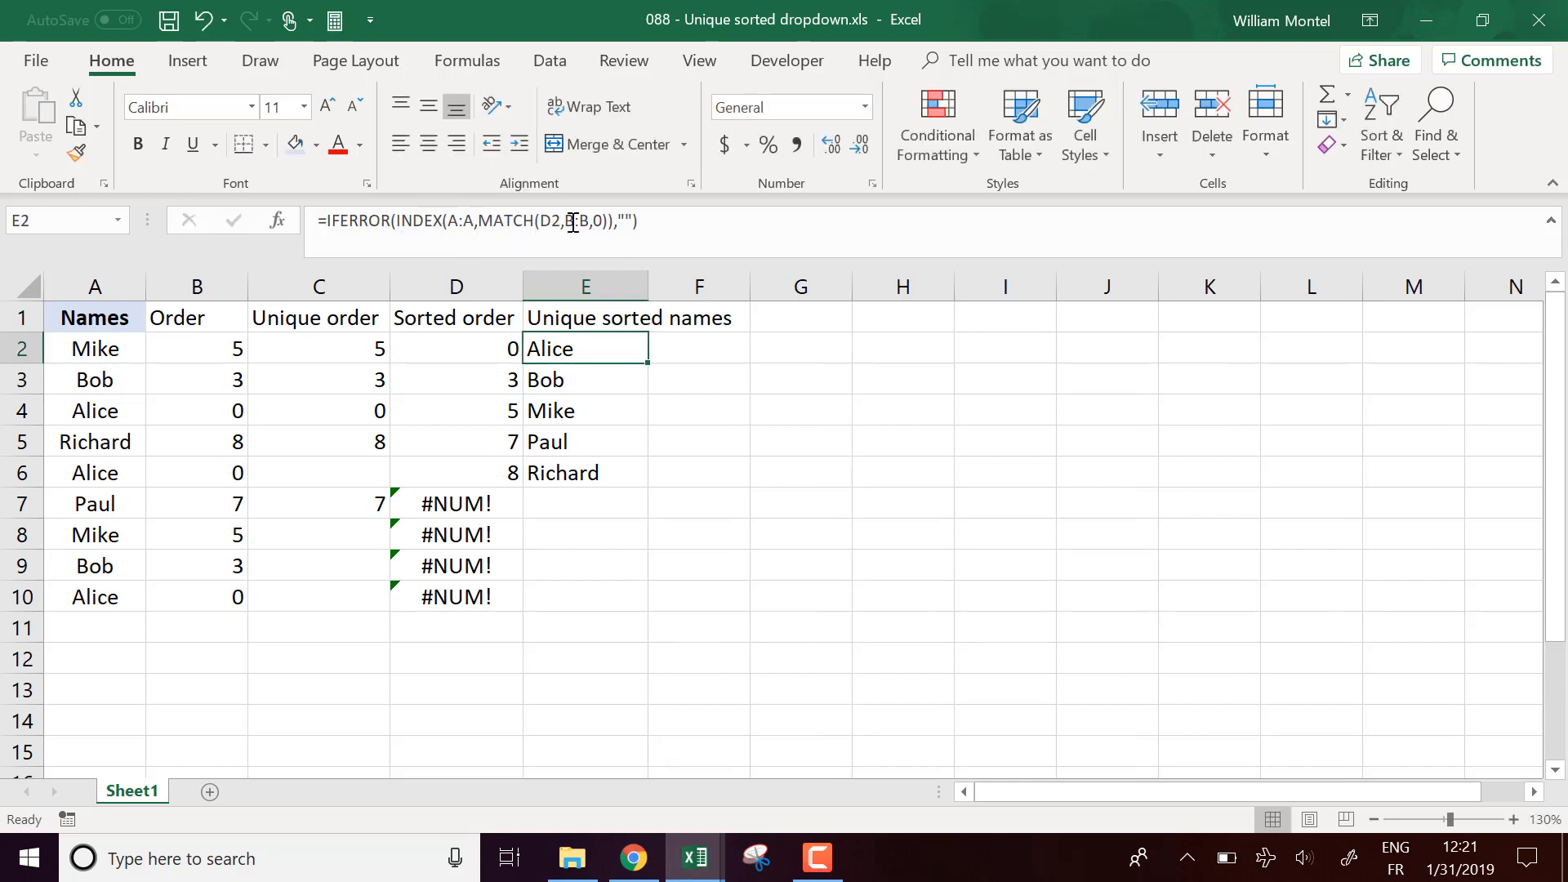
Step: Apply an outside border to cell J2
left_click(1111, 349)
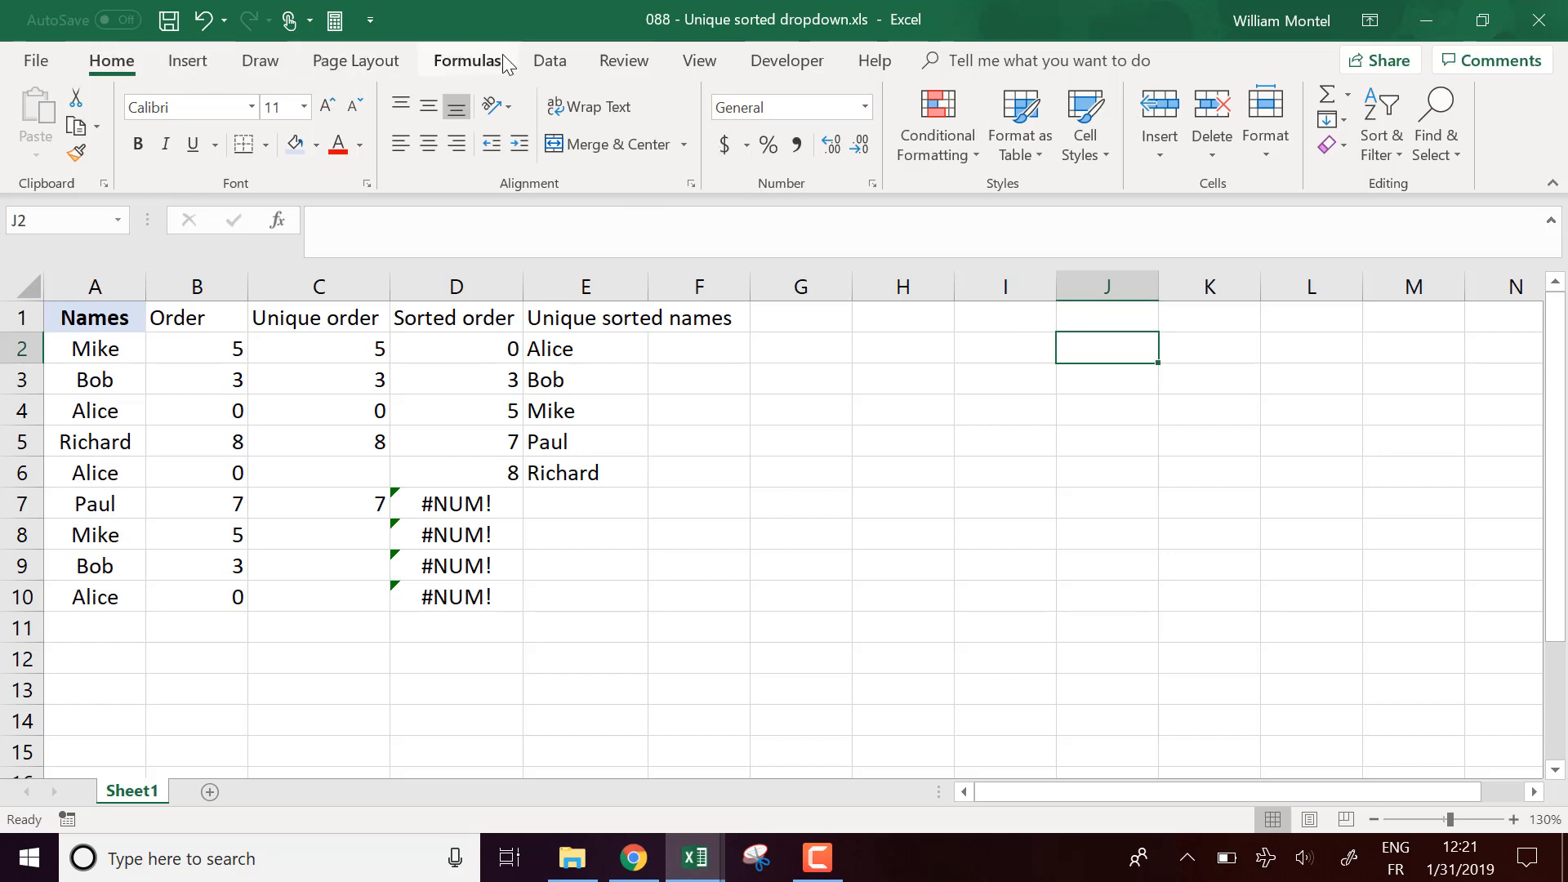
left_click(550, 60)
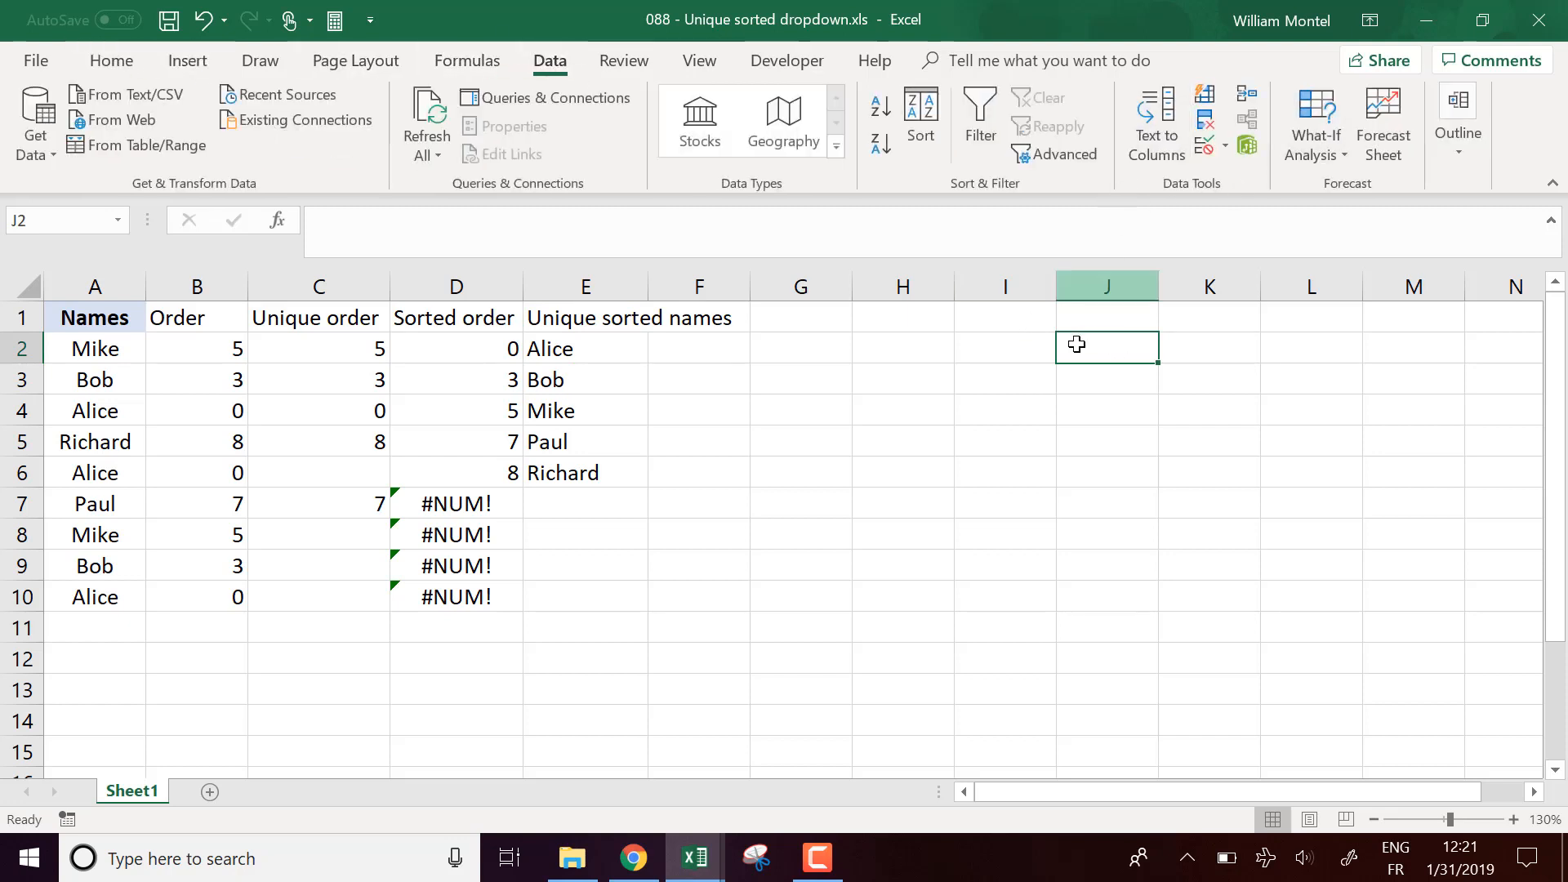
left_click(111, 61)
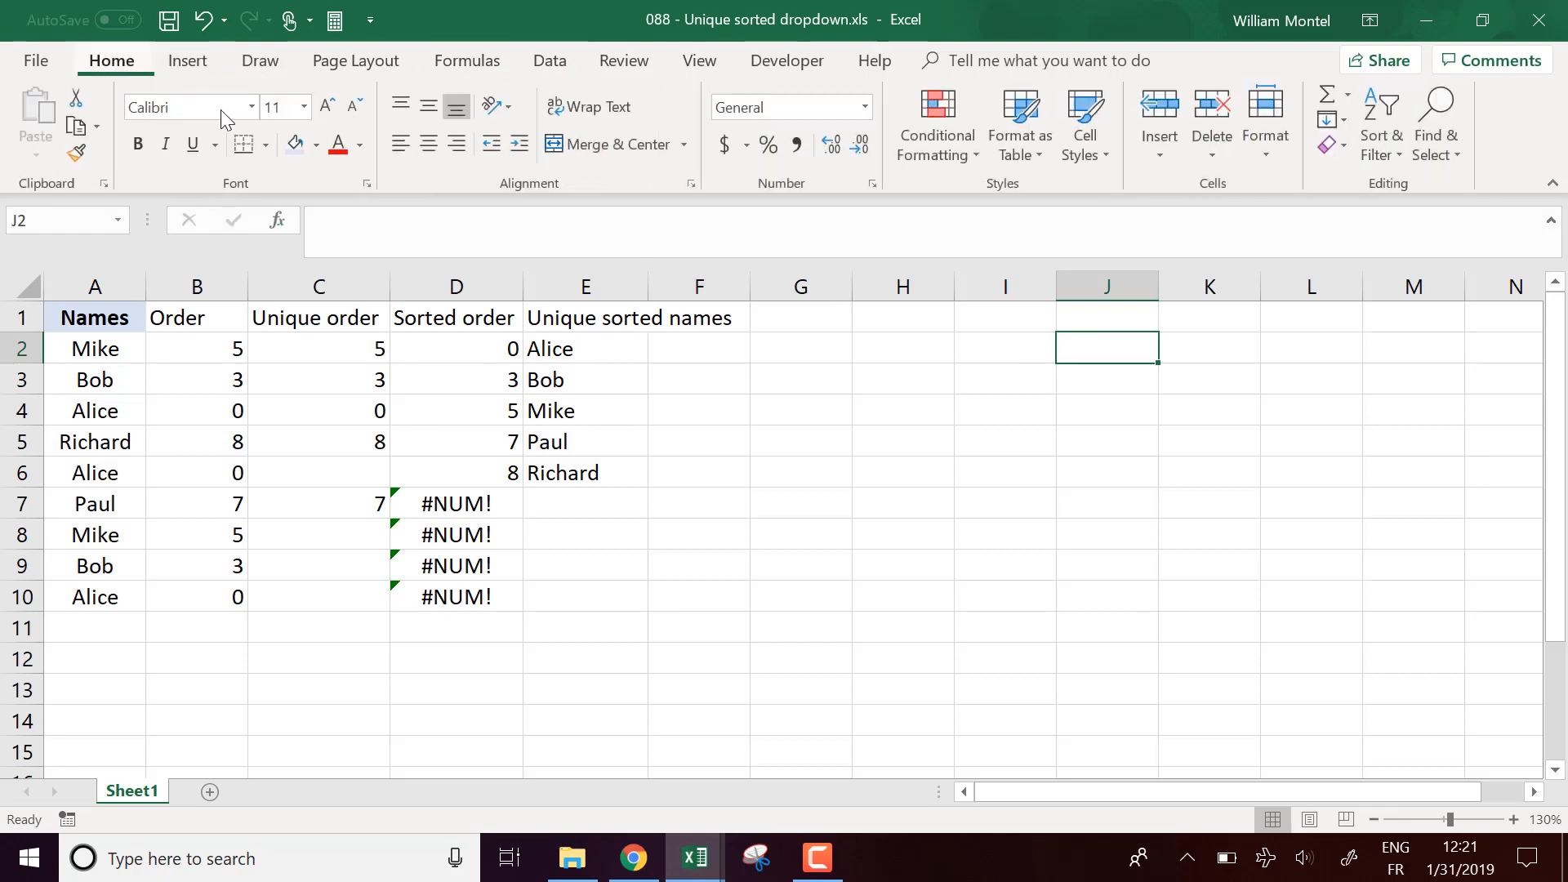
left_click(263, 145)
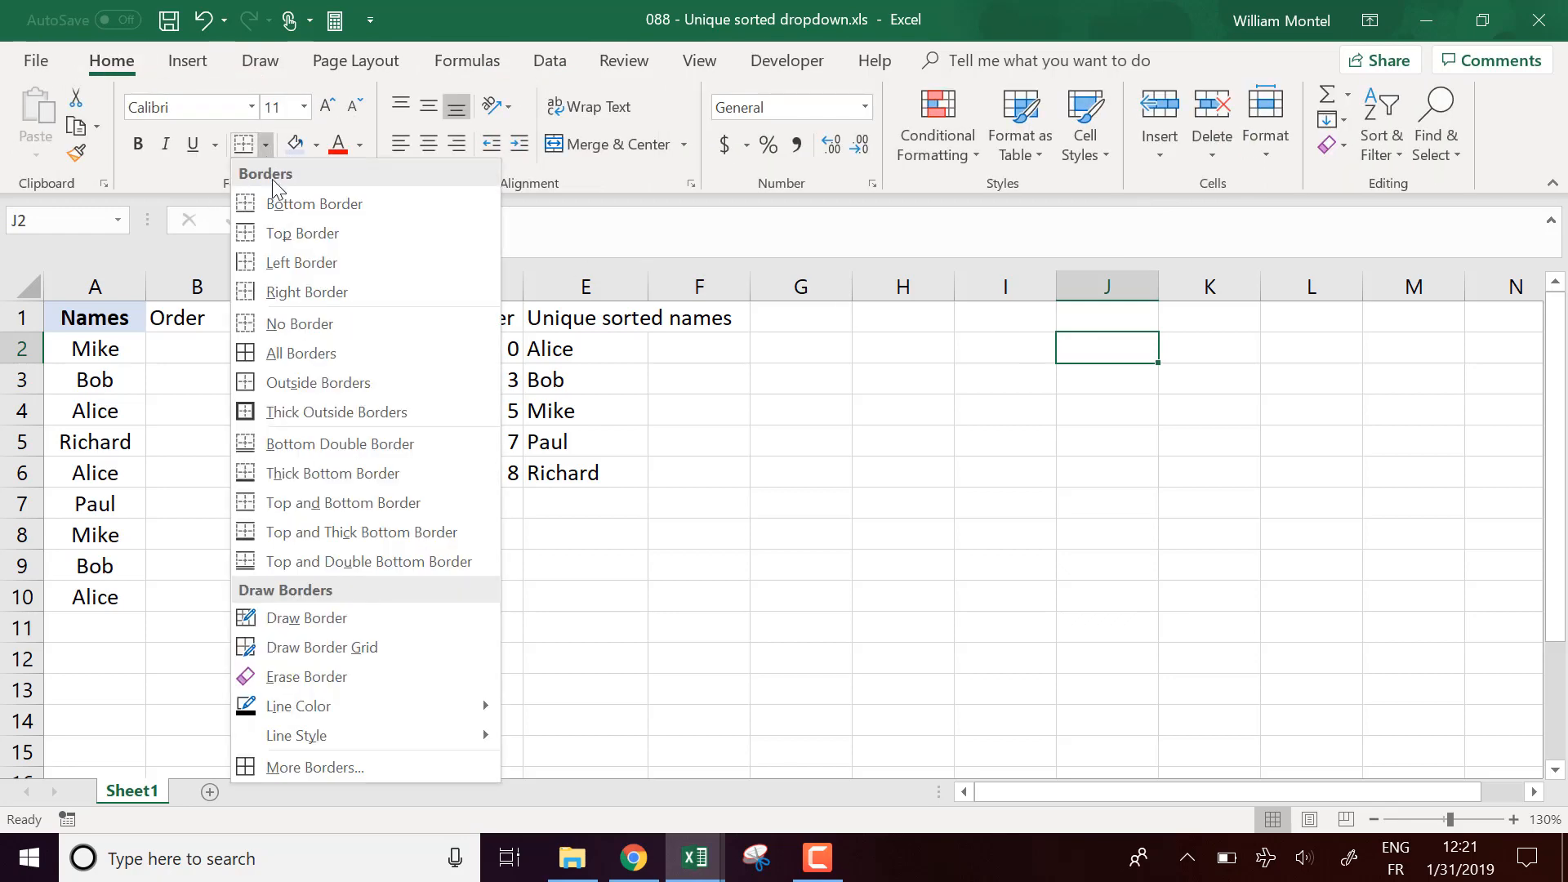
left_click(333, 382)
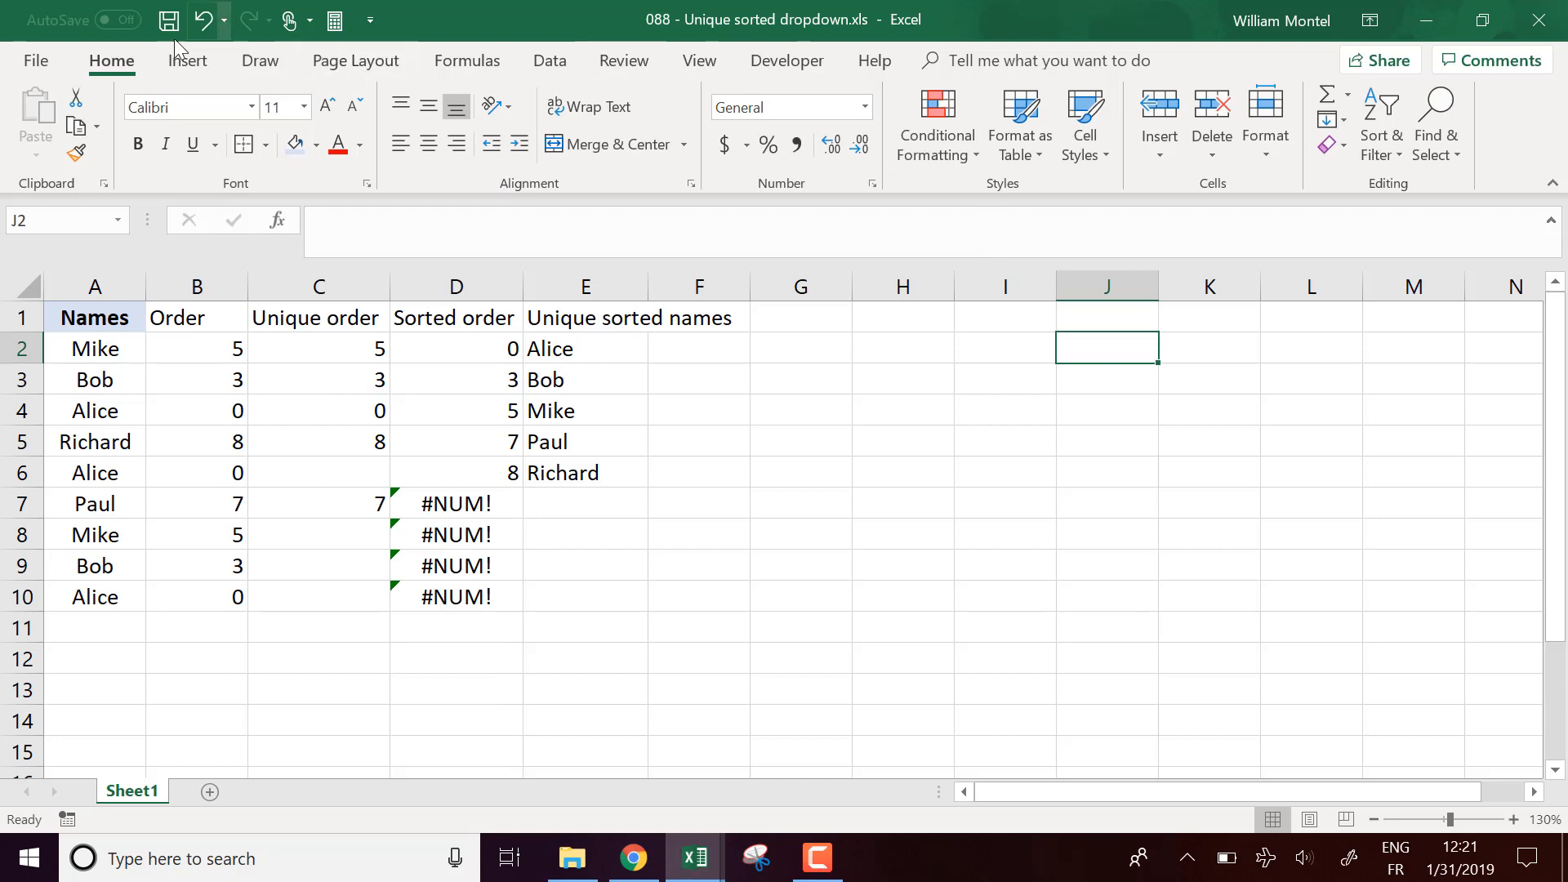
Step: Add List data validation to J2 with E1:E6 as its source and choose the fourth name from the resulting dropdown
left_click(550, 62)
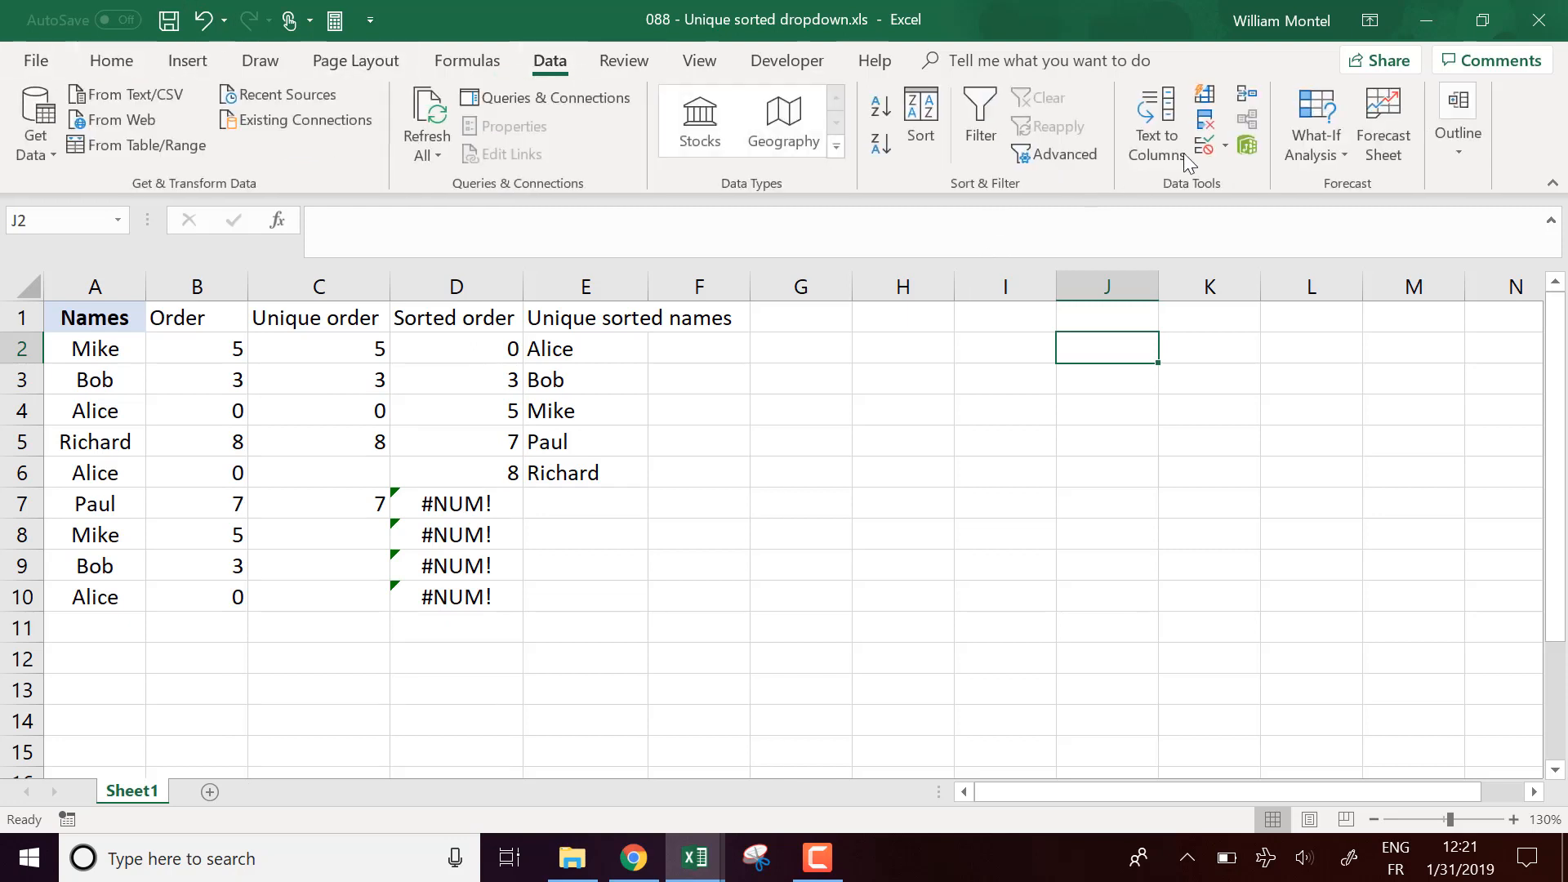
left_click(1204, 147)
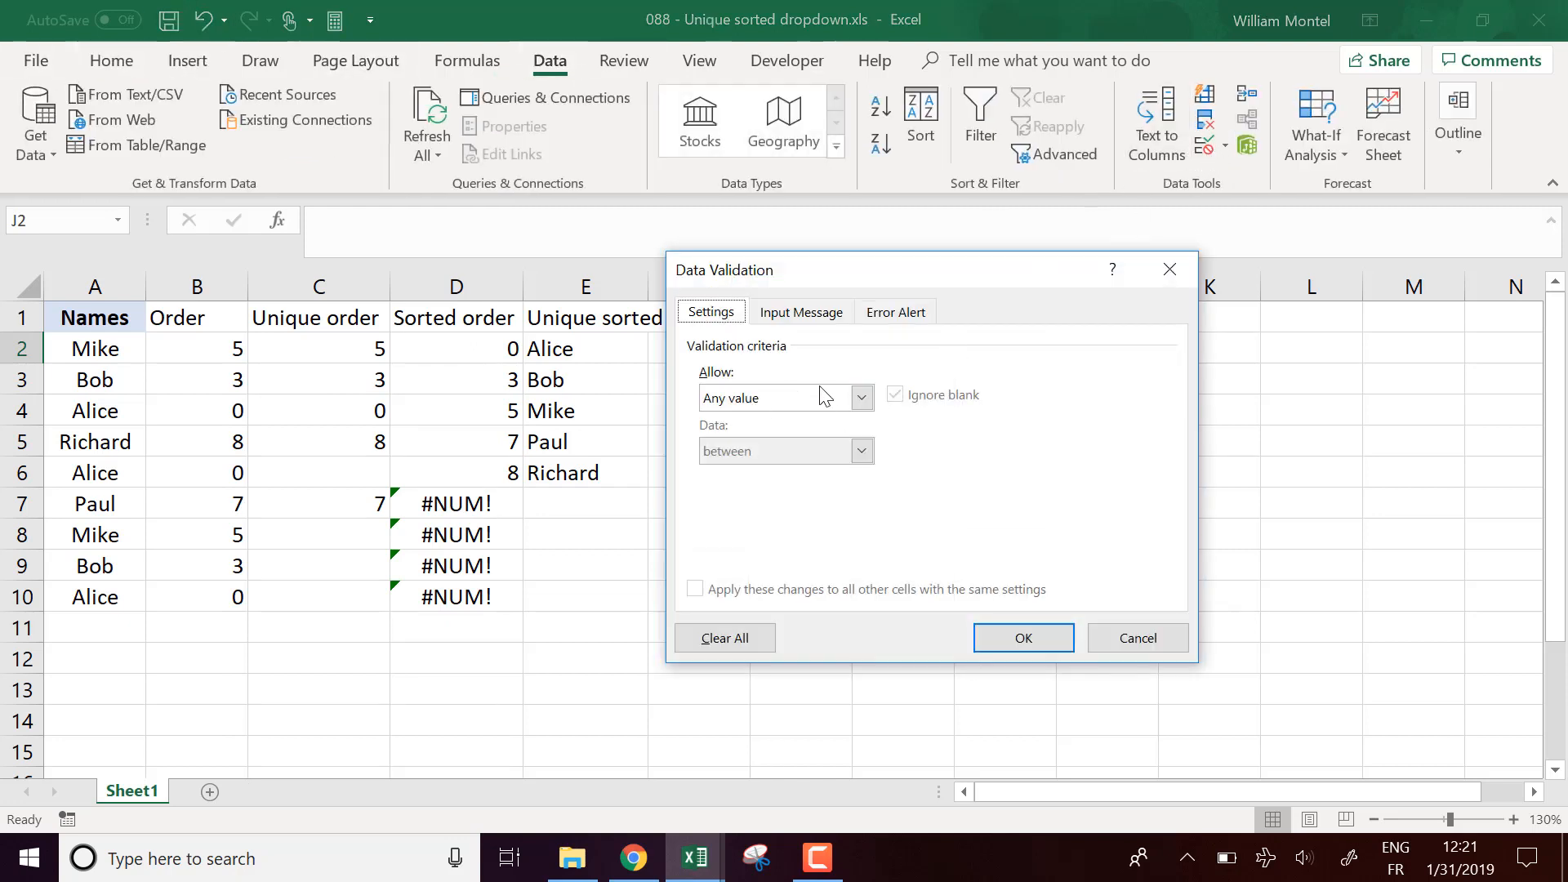
left_click(861, 398)
left_click(755, 469)
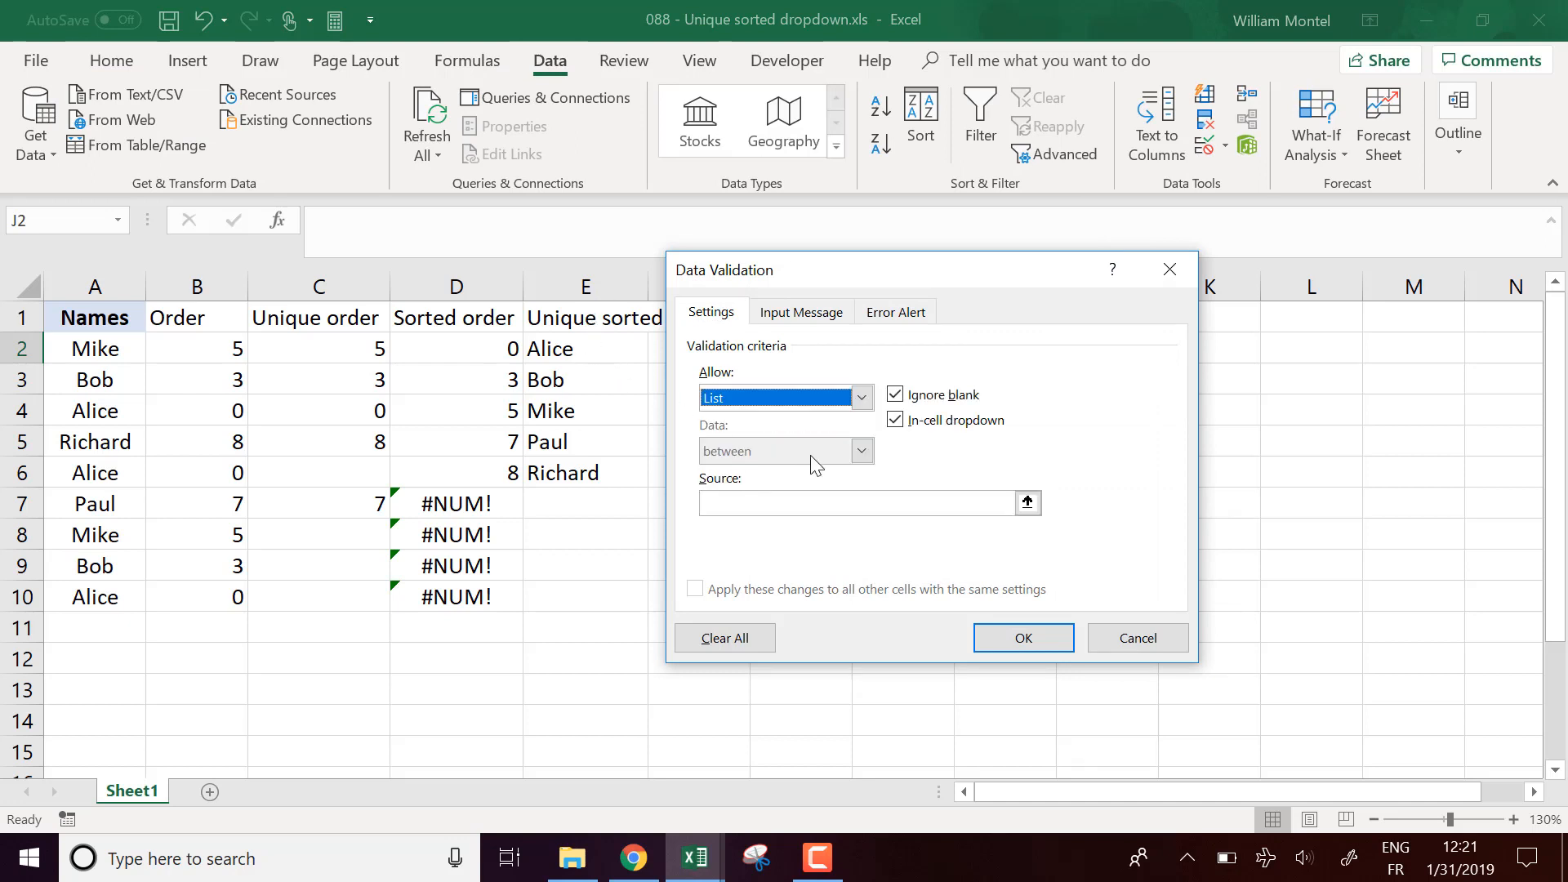
left_click(746, 503)
left_click_drag(578, 320, 590, 475)
left_click(1052, 629)
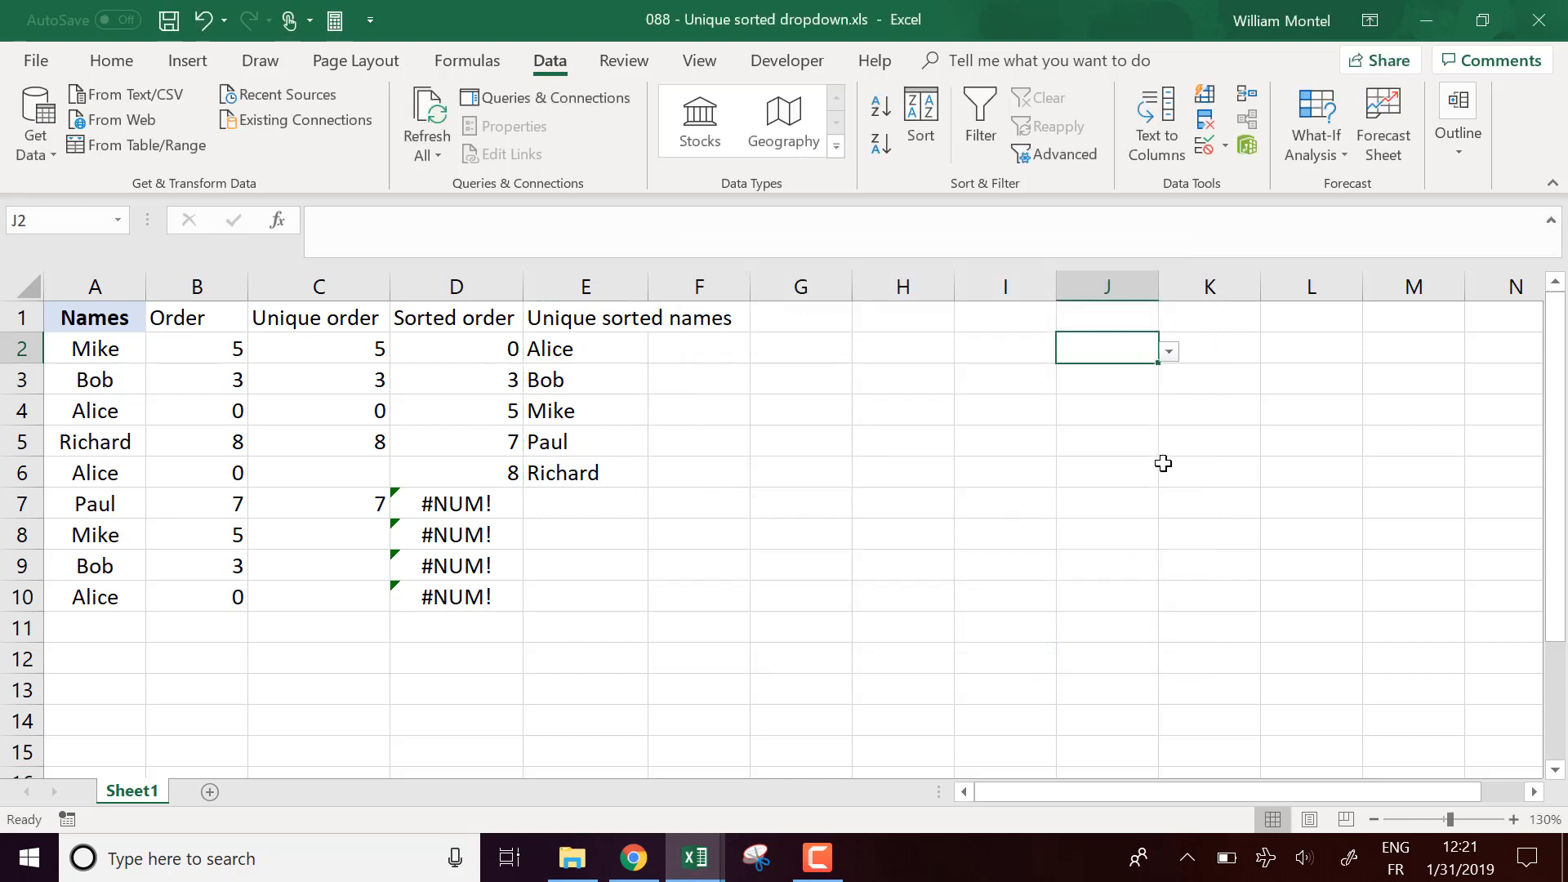
left_click(1169, 353)
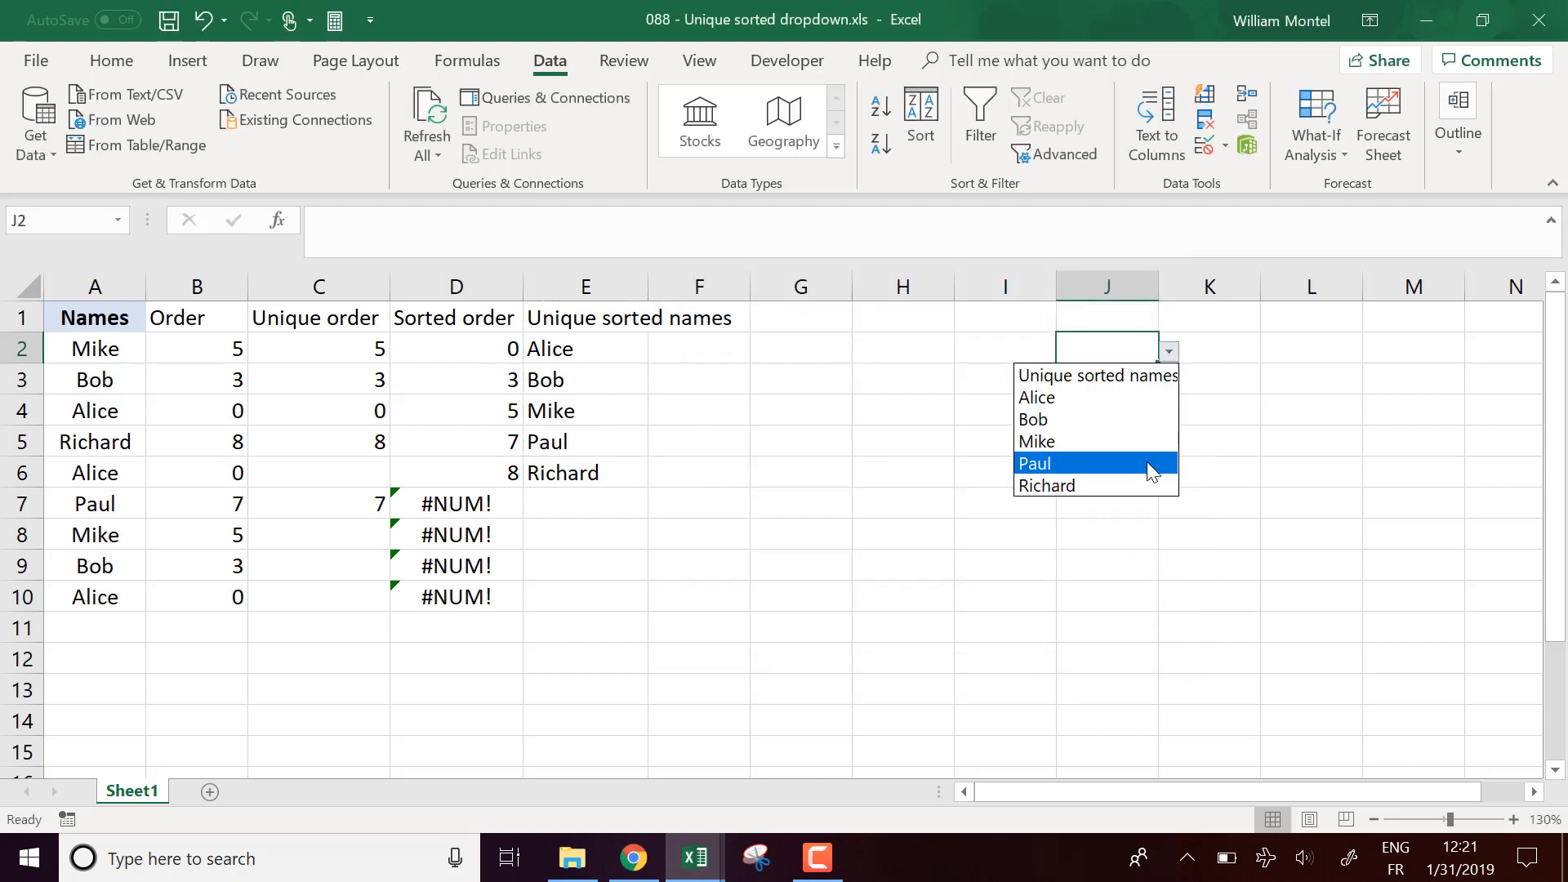
left_click(1119, 463)
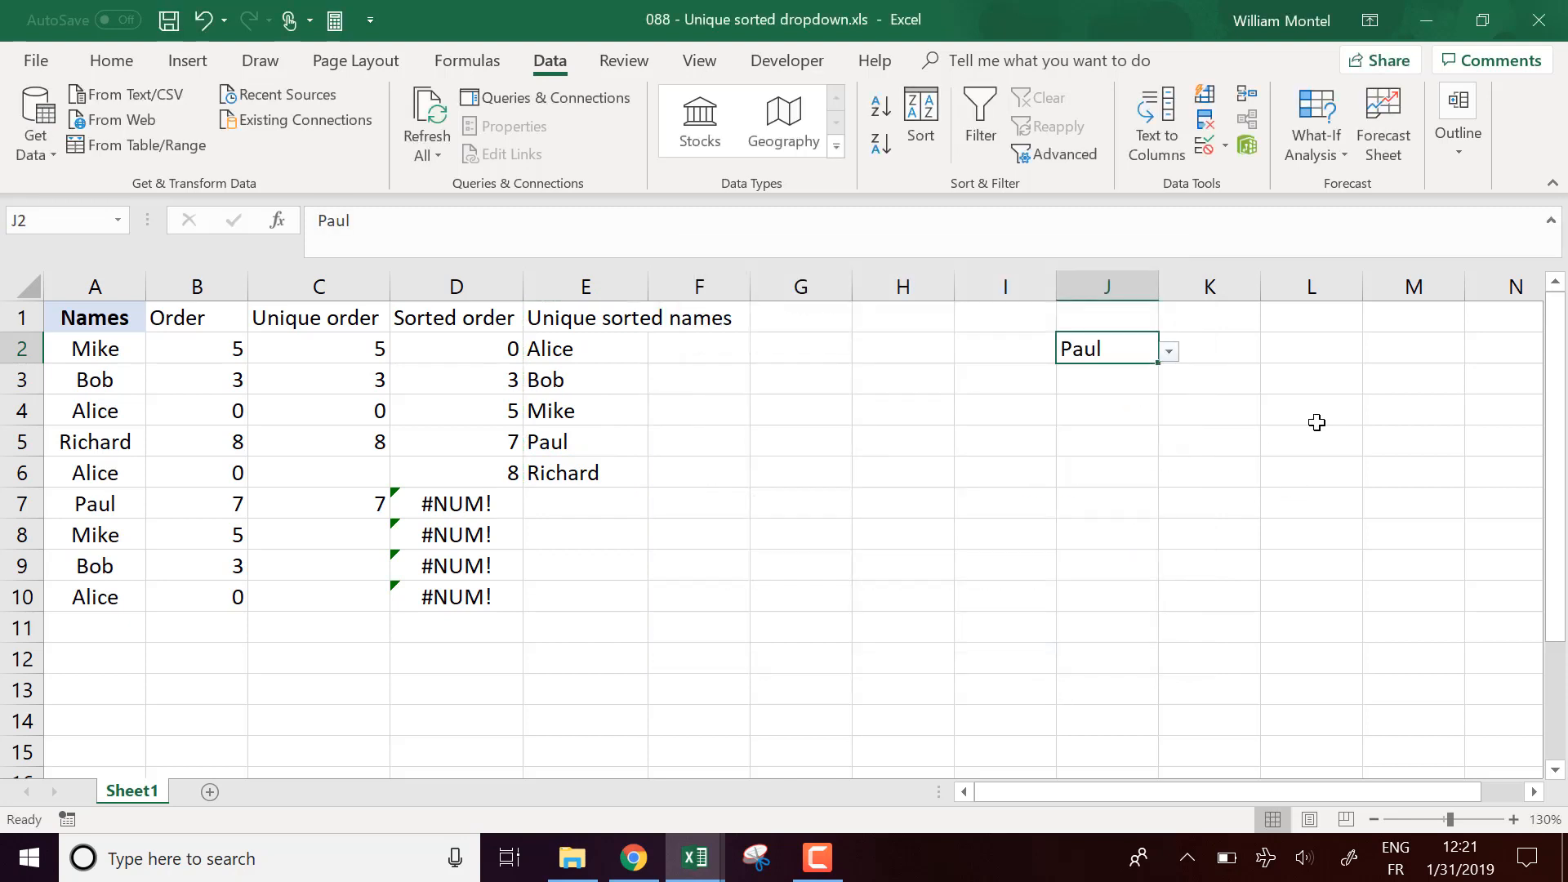
Step: Review the Order, Unique order and Sorted order helper columns, the unique sorted names in column E and the dropdown cell J2
left_click(177, 321)
left_click(219, 530)
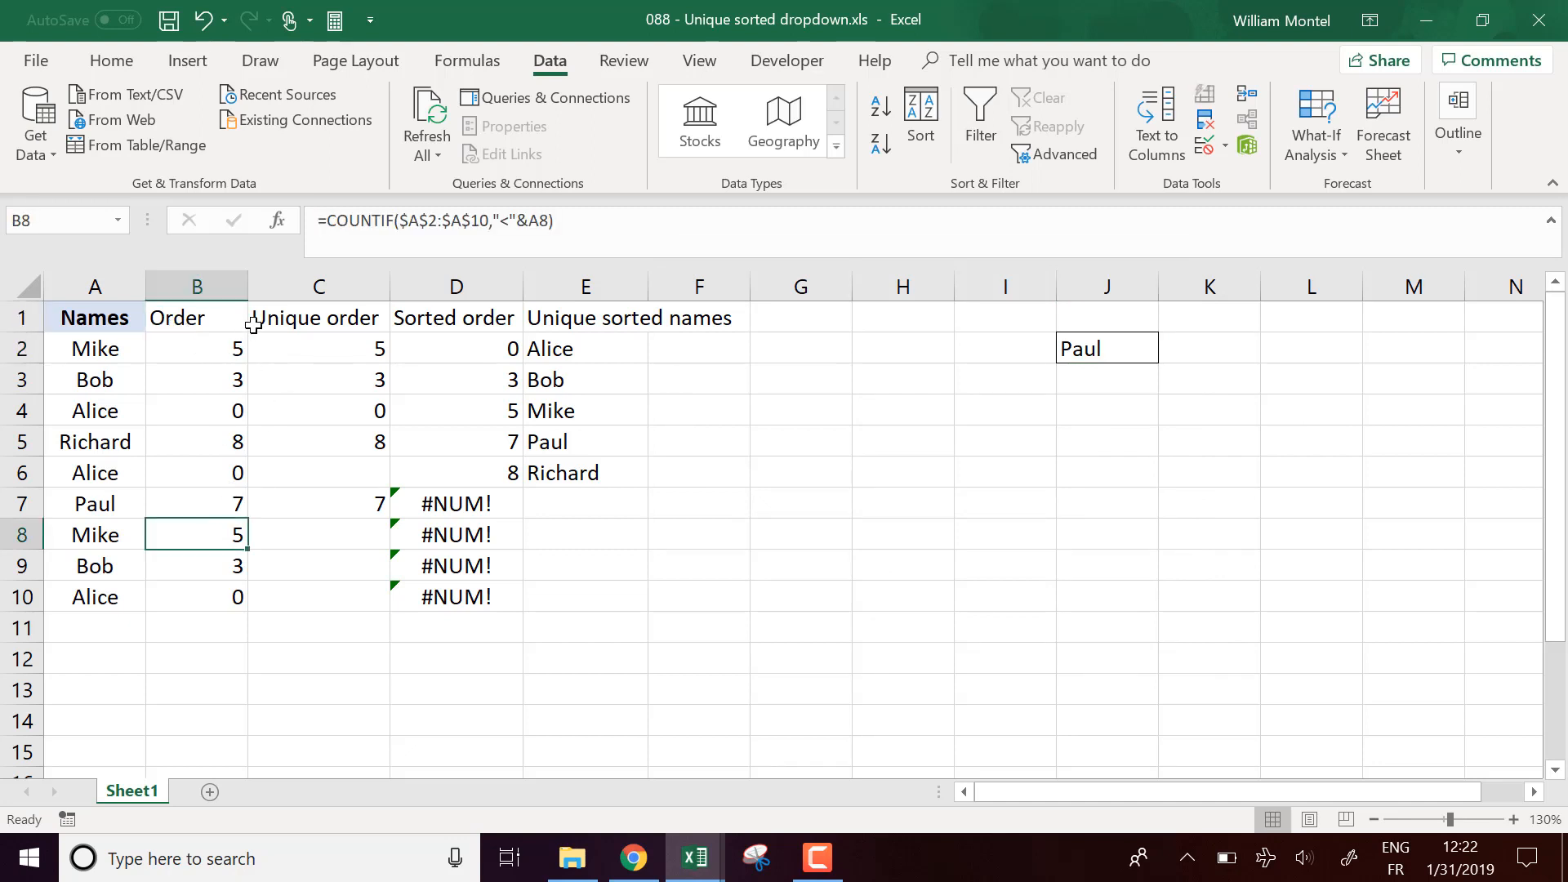
left_click(266, 350)
left_click(452, 371)
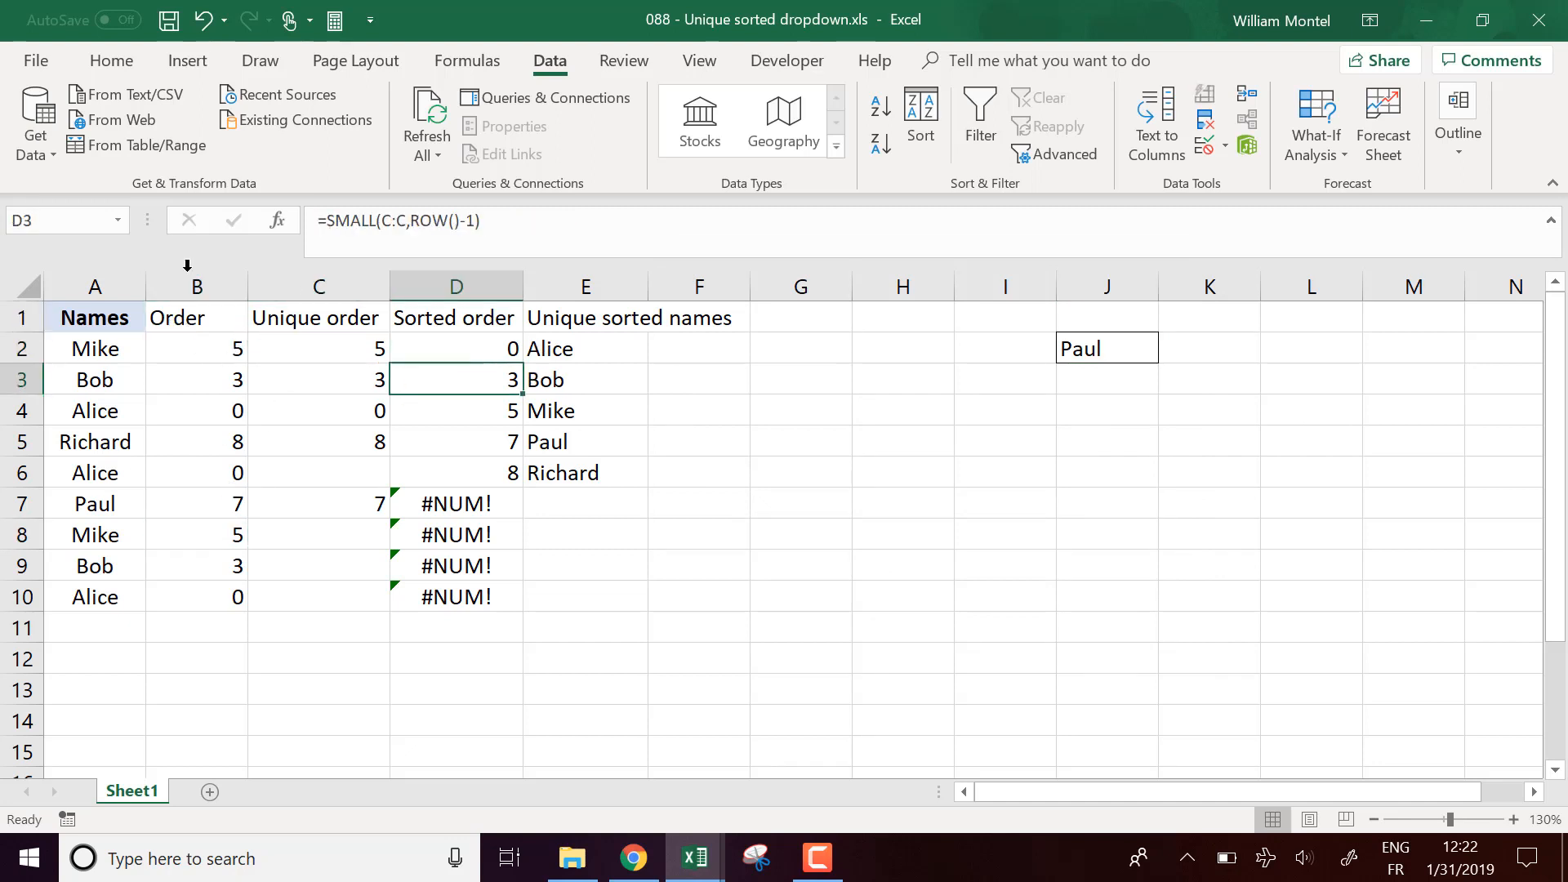
left_click_drag(232, 275, 454, 286)
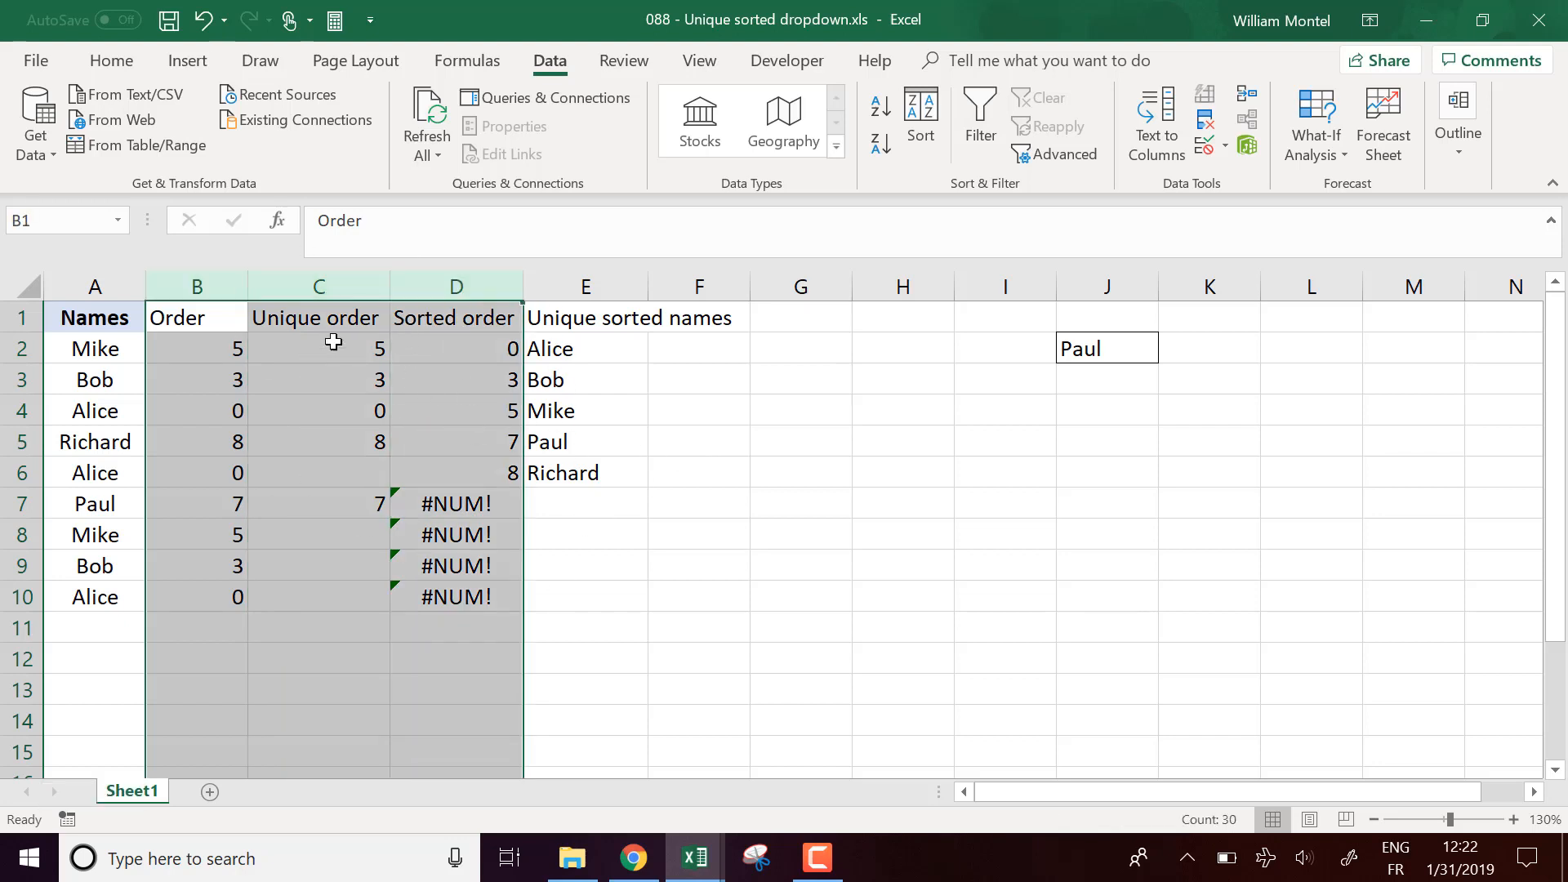
left_click(640, 451)
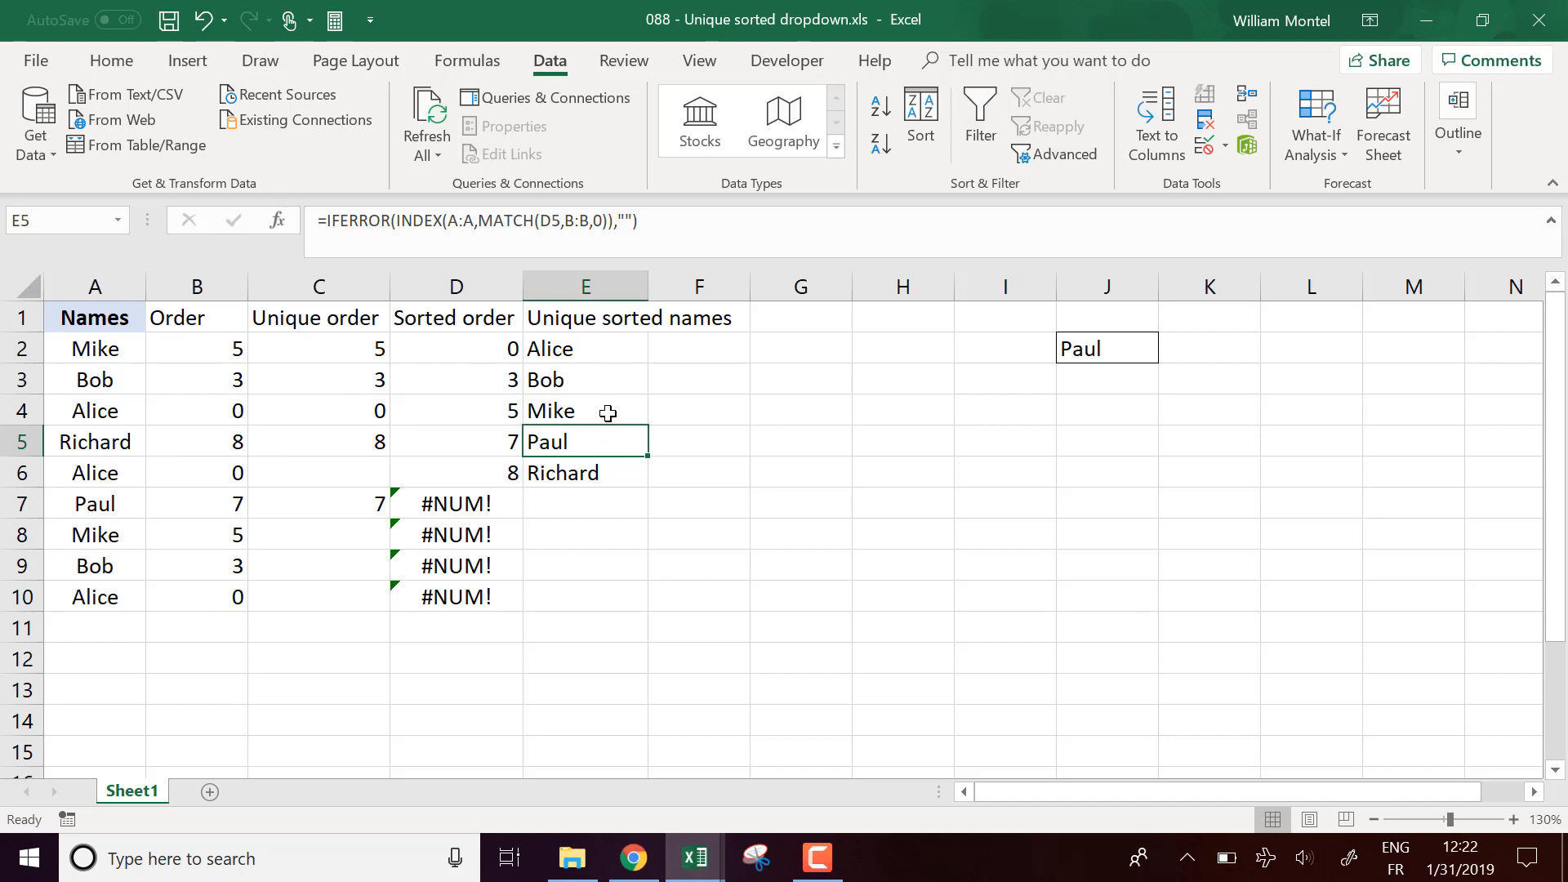
left_click(1123, 357)
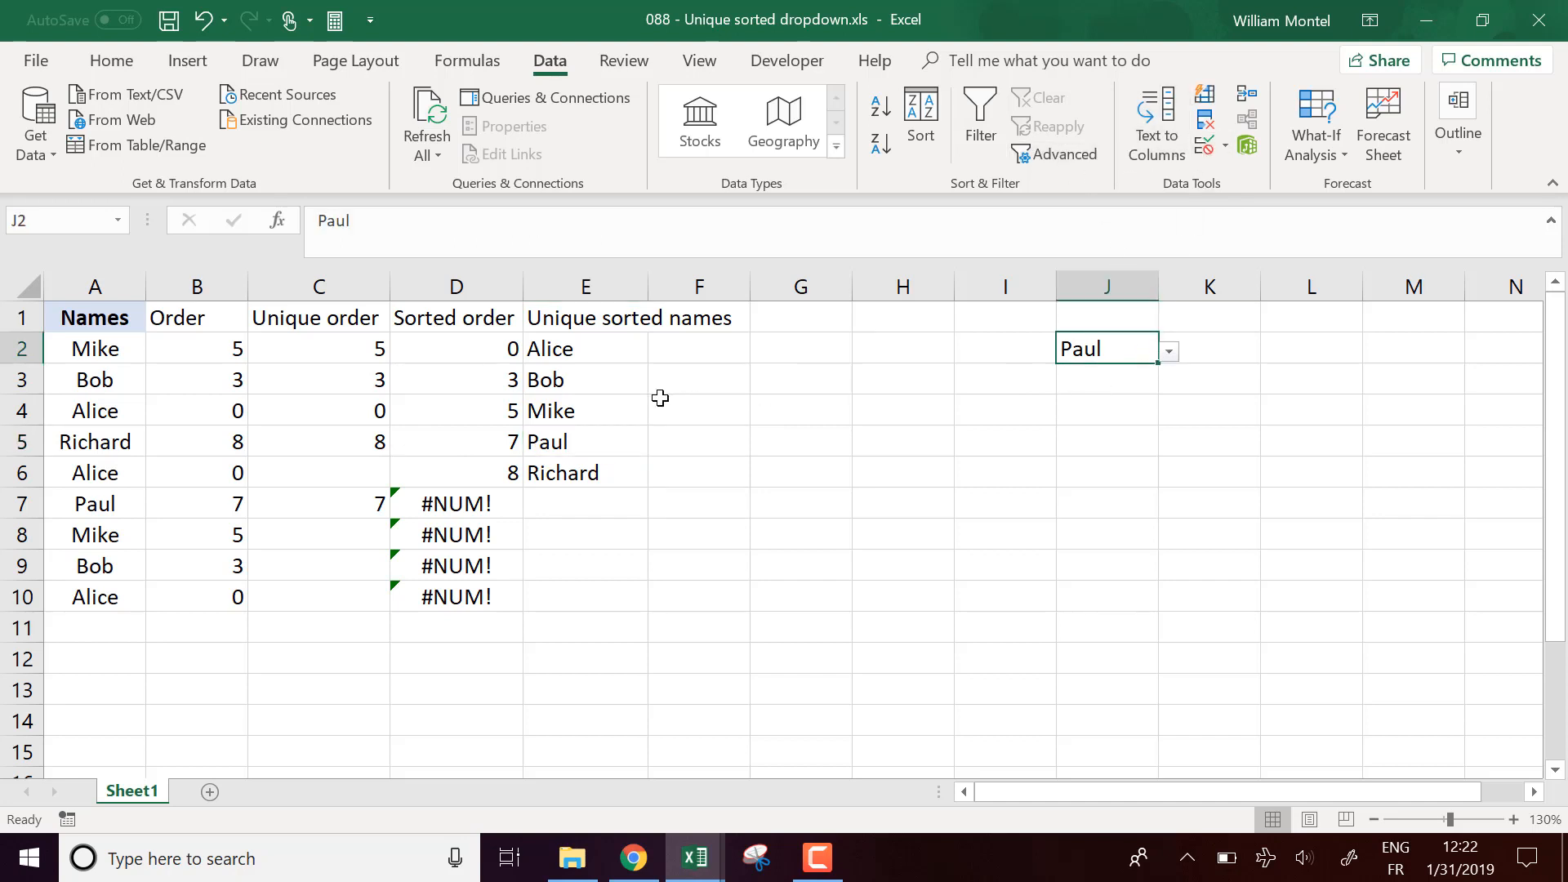
left_click(559, 378)
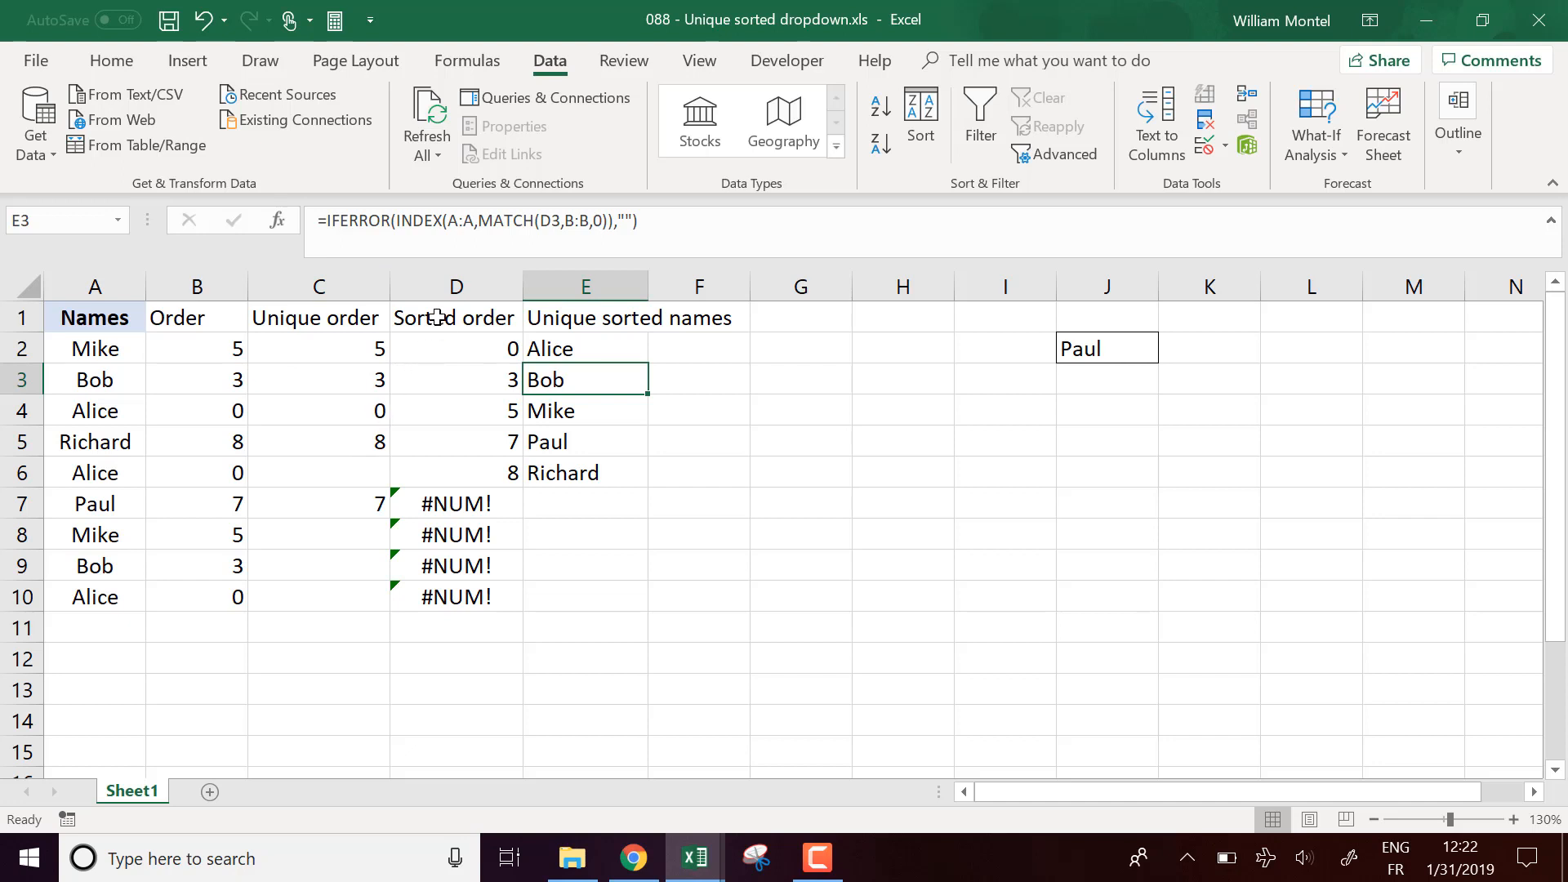
left_click(586, 317)
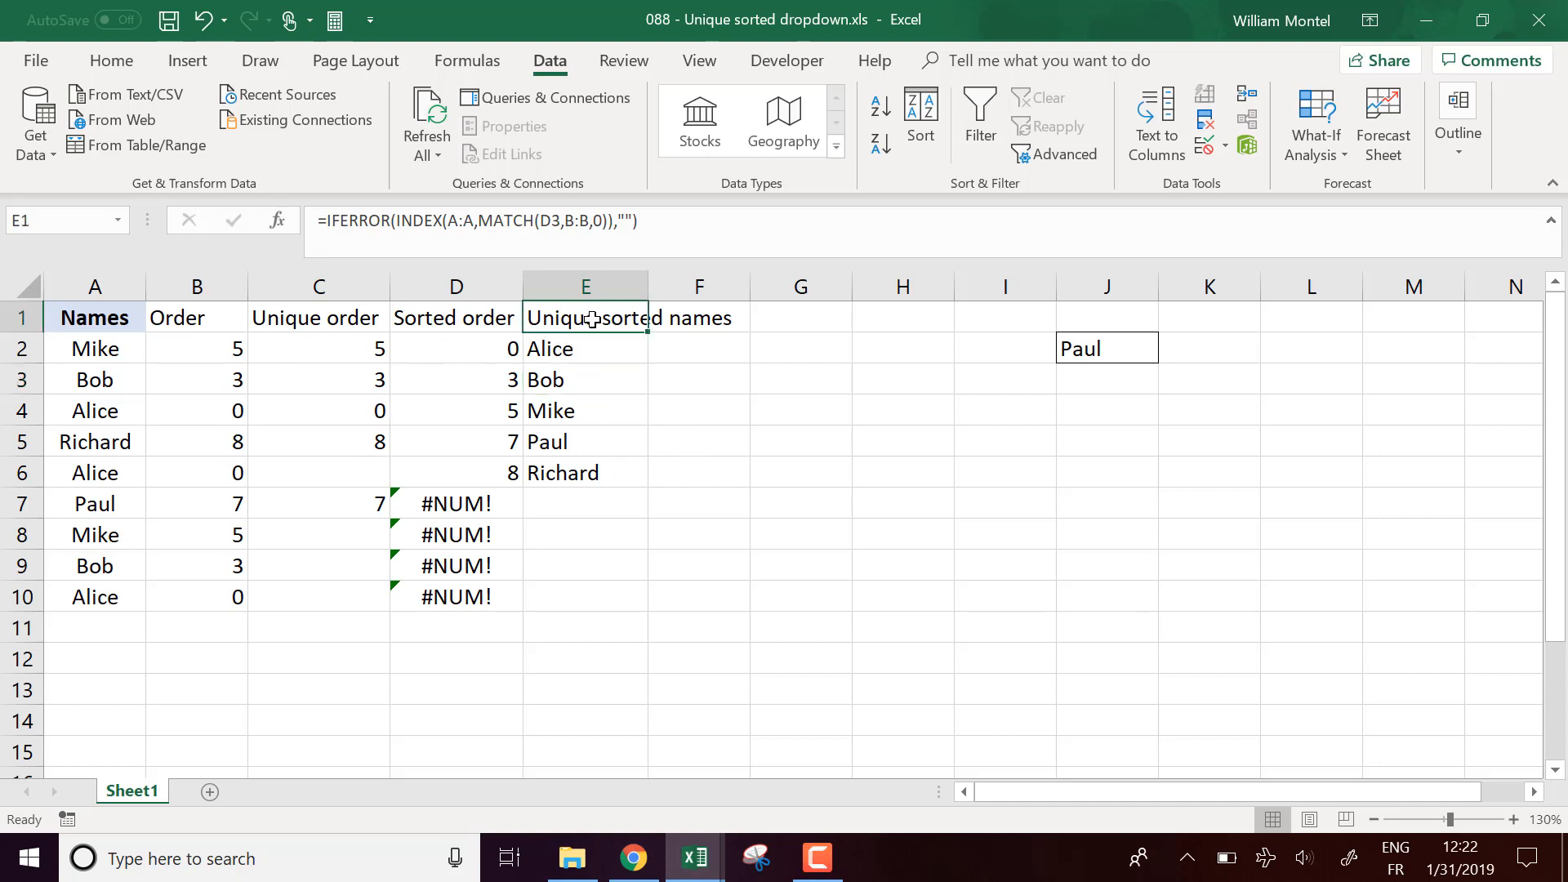
Step: Make the headings in B1:E1 bold with the same light blue fill as the Names heading
left_click(112, 61)
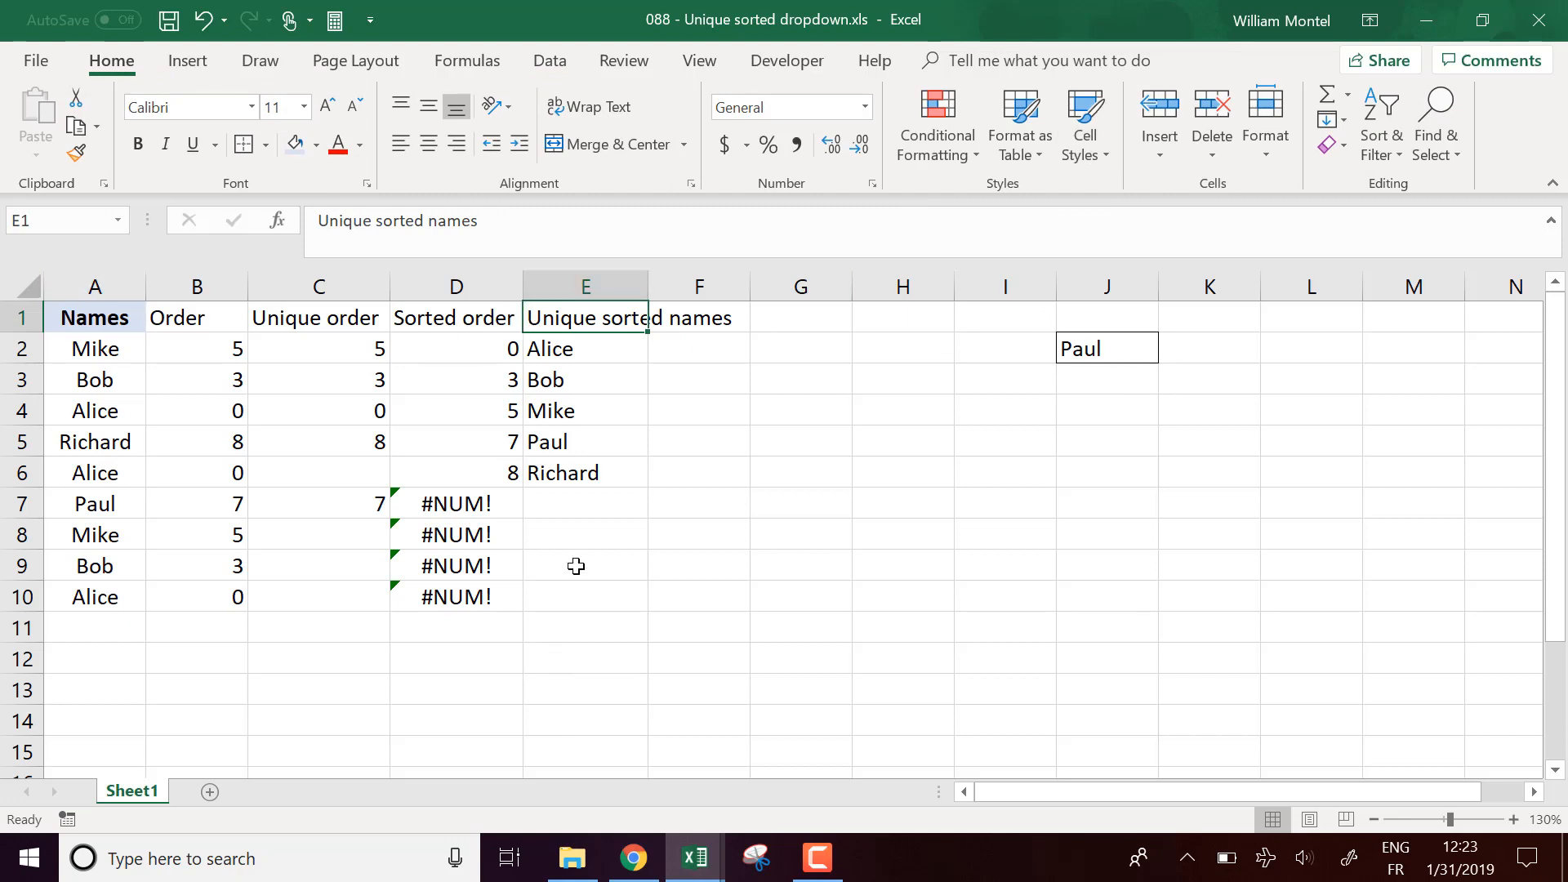
left_click_drag(214, 315, 572, 315)
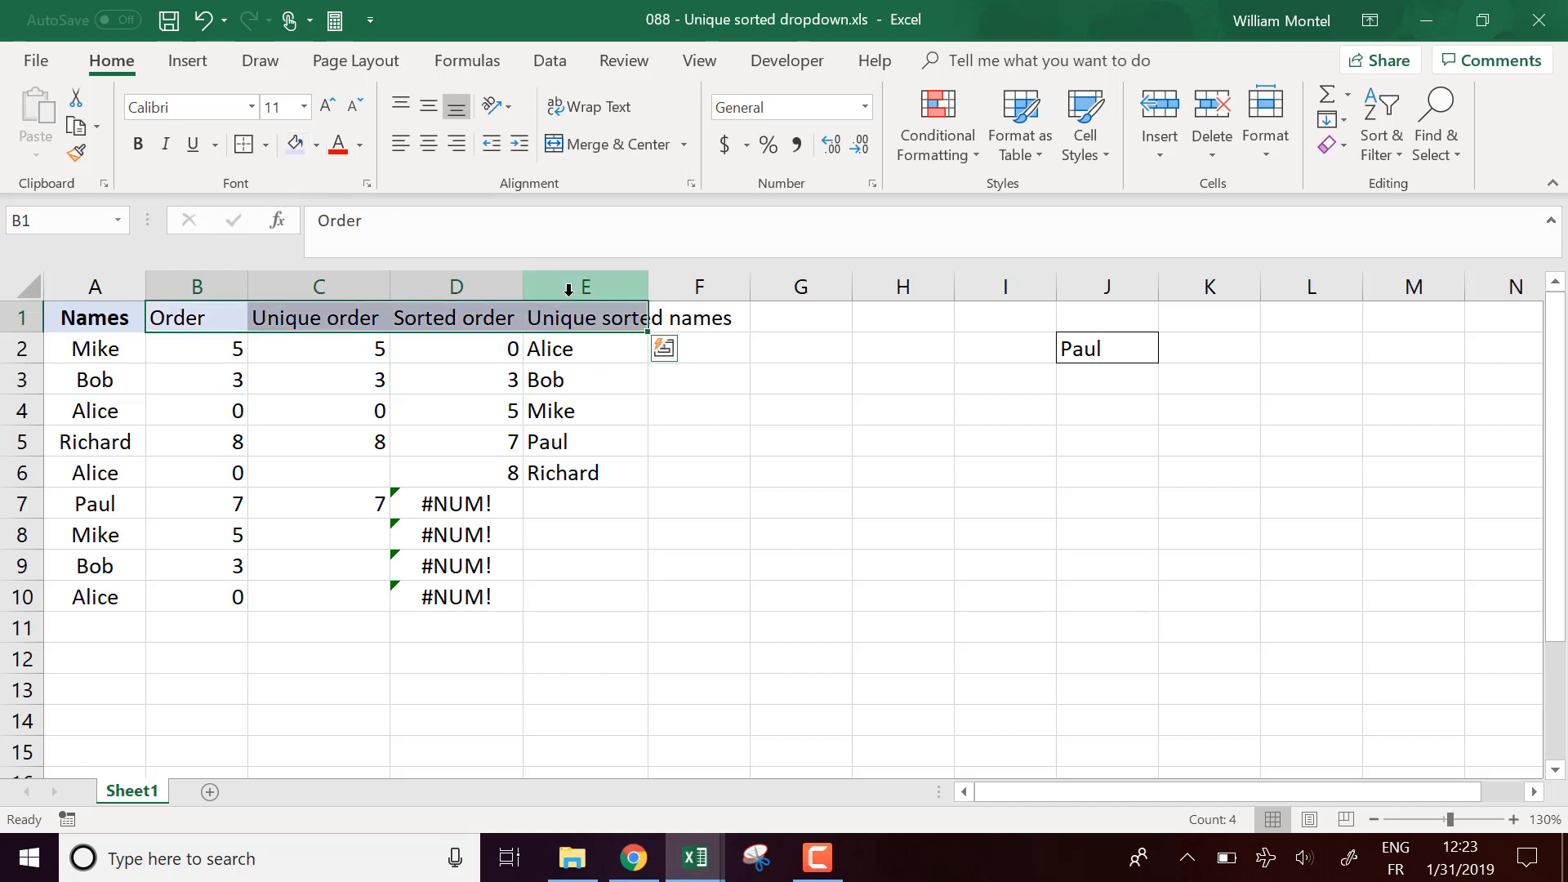
key("ctrl+b")
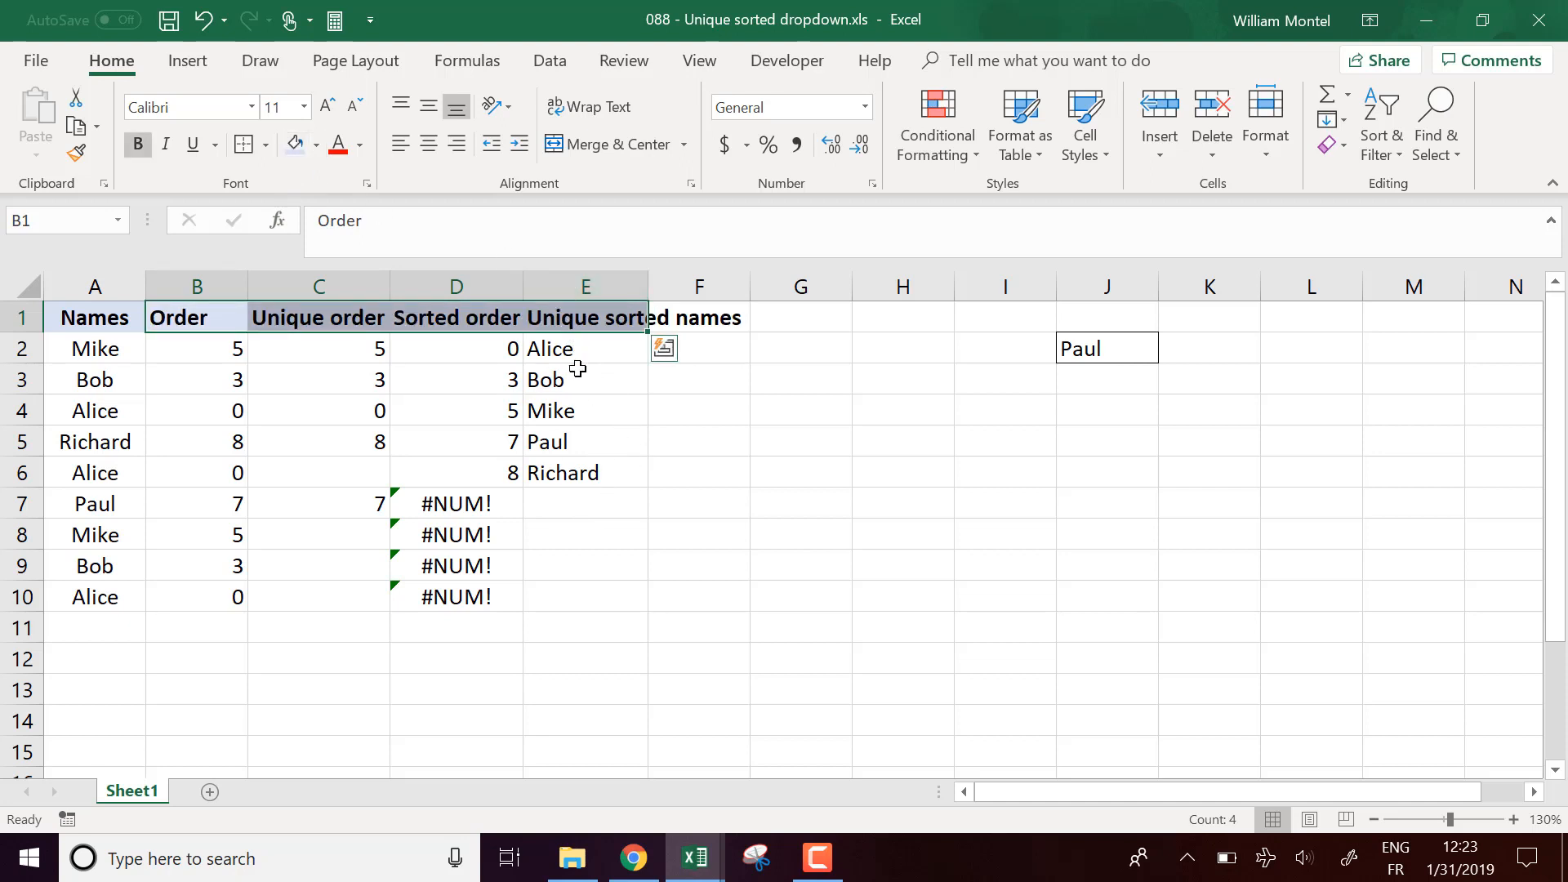
left_click(625, 490)
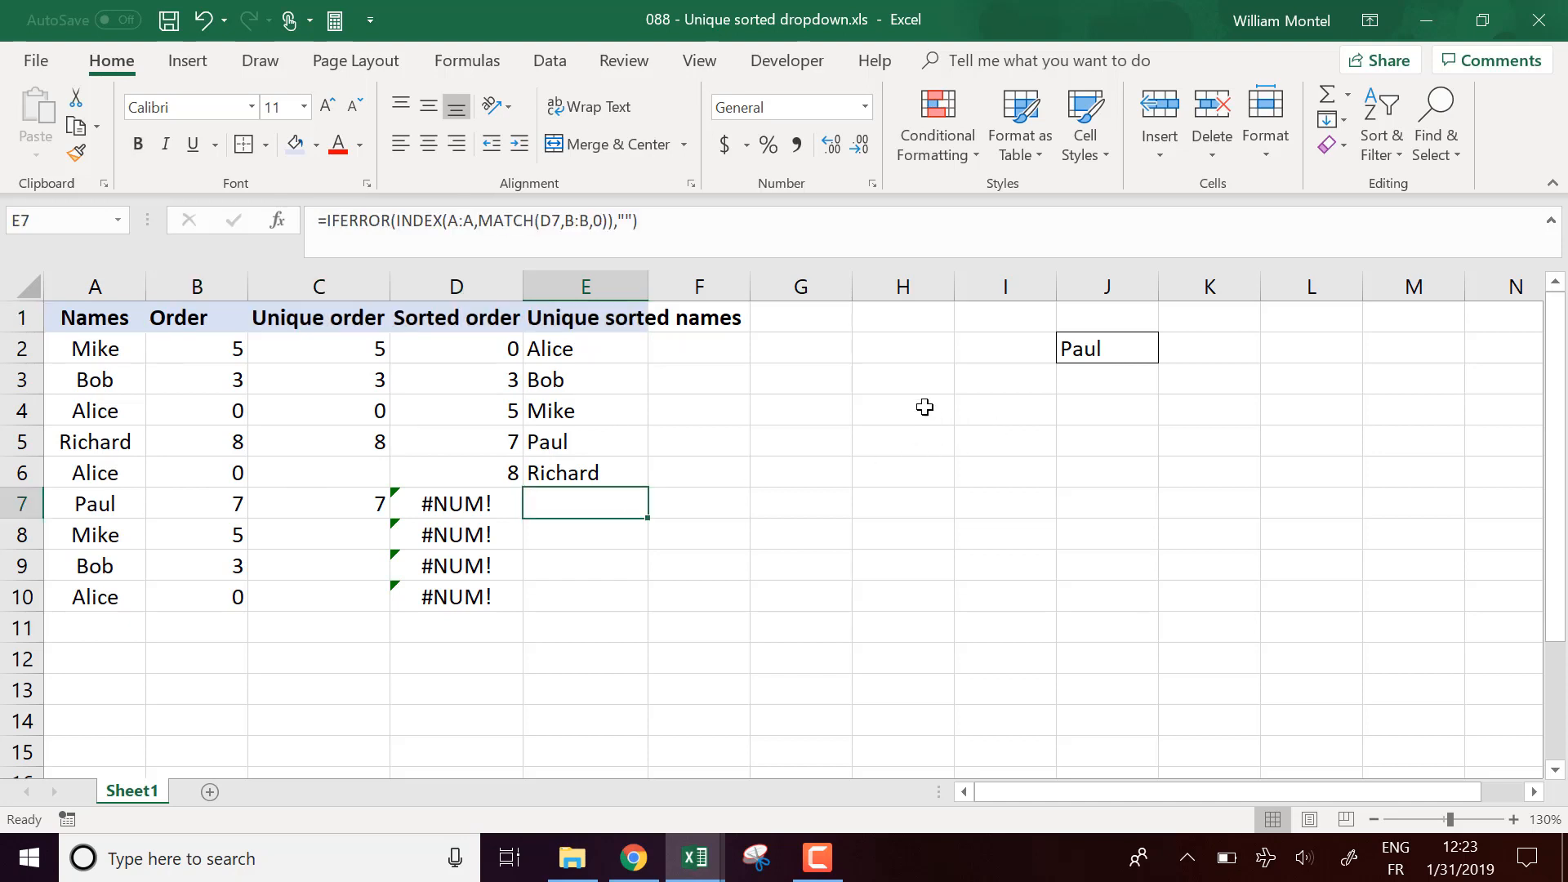